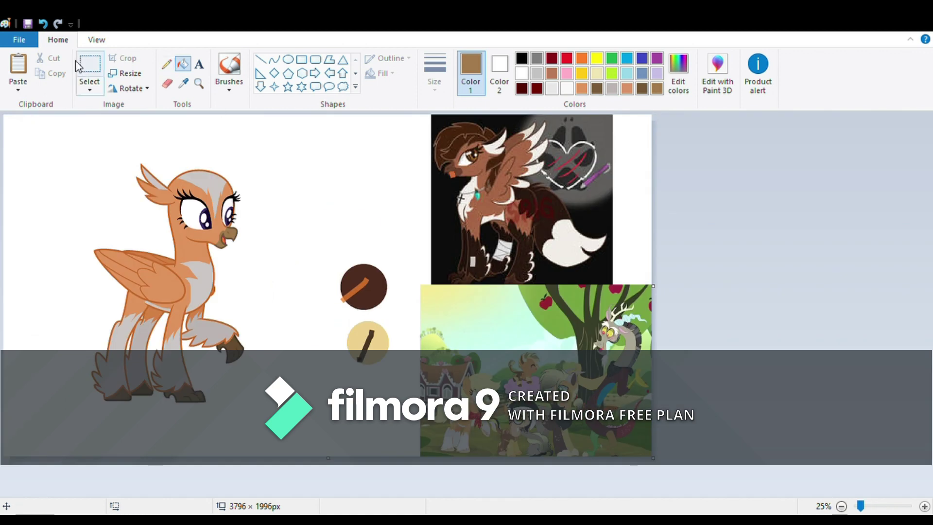
# Outline the tip of the griffon's near wing with the Pencil and fill it with brown
pyautogui.click(199, 83)
pyautogui.click(221, 304)
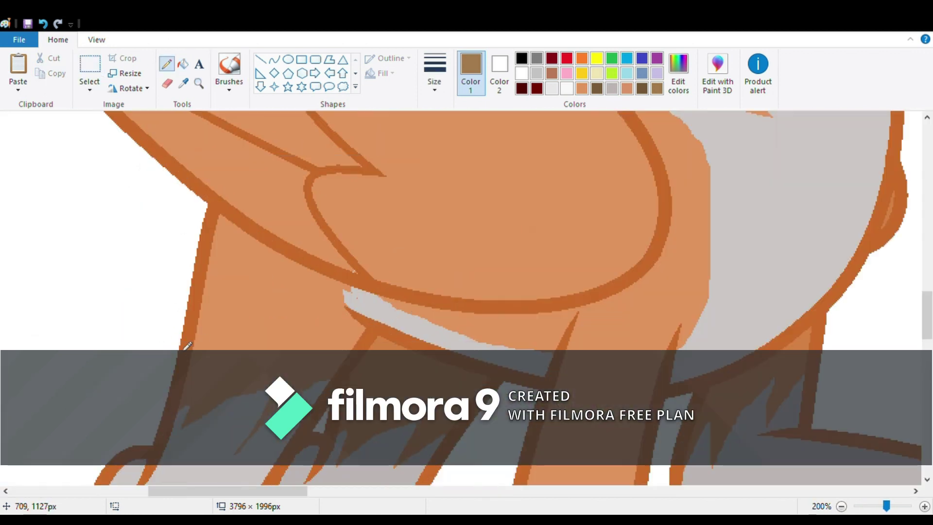
pyautogui.scroll(3, 309, 231)
pyautogui.click(43, 25)
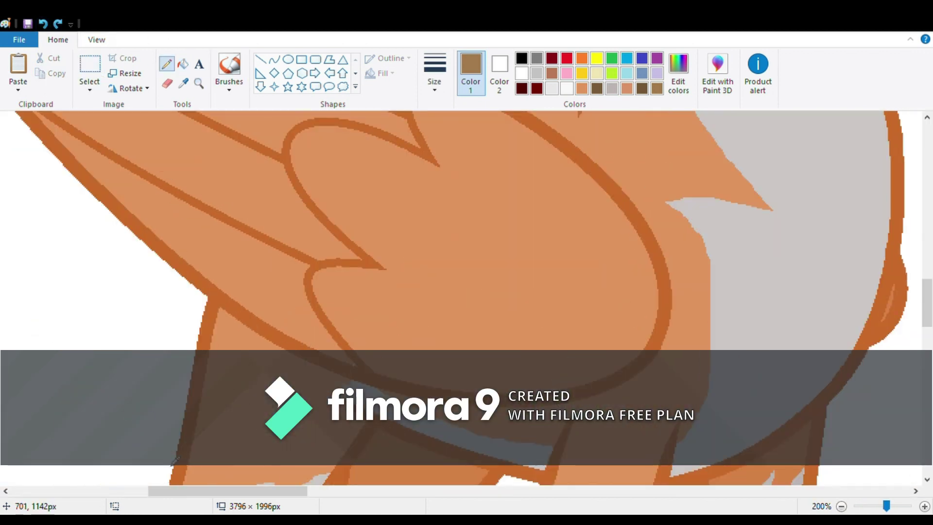
pyautogui.scroll(4, 52, 208)
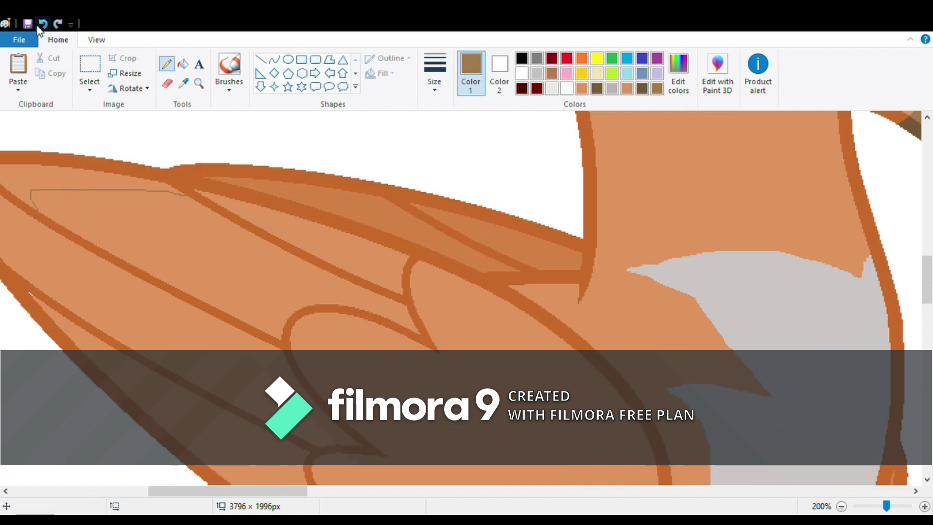
pyautogui.click(43, 24)
pyautogui.hscroll(-4, 195, 242)
pyautogui.moveTo(177, 347); pyautogui.dragTo(272, 209)
pyautogui.click(183, 64)
pyautogui.click(194, 204)
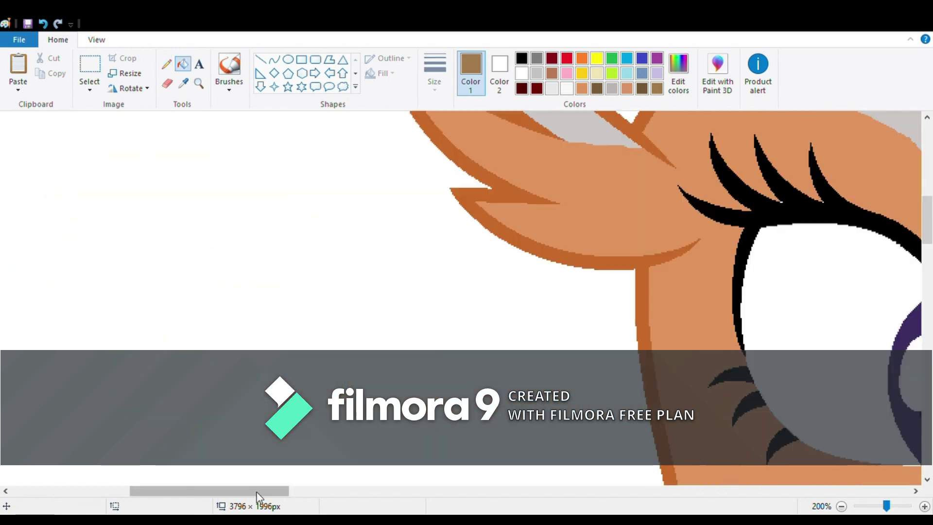
# Draw a dividing line across the griffon's lower ear tuft and fill the section with brown
pyautogui.moveTo(256, 491); pyautogui.dragTo(302, 492)
pyautogui.moveTo(307, 391); pyautogui.dragTo(397, 347)
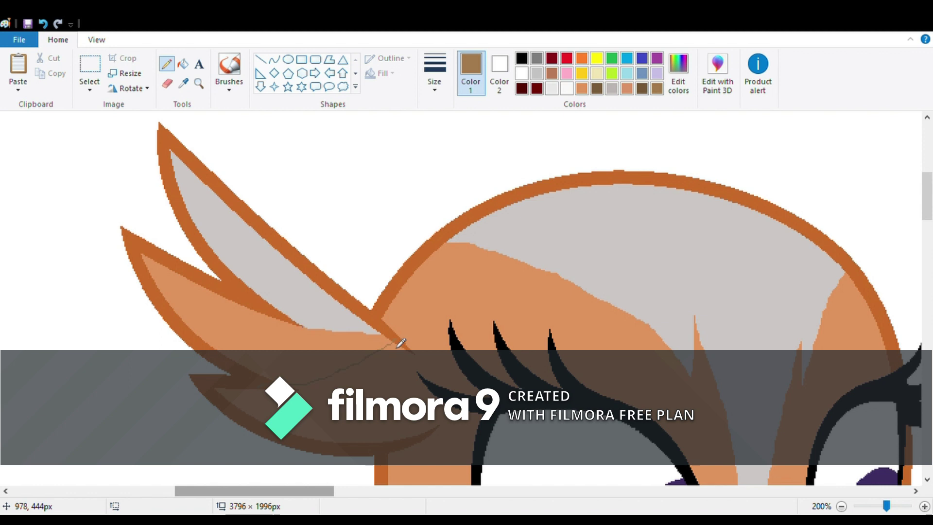
pyautogui.click(182, 64)
pyautogui.click(327, 362)
# Sample the griffon's orange coat as the secondary colour and select the whole picture
pyautogui.click(841, 506)
pyautogui.click(841, 506)
pyautogui.click(841, 506)
pyautogui.click(183, 84)
pyautogui.rightClick(185, 265)
pyautogui.hotkey('ctrl', 'a')
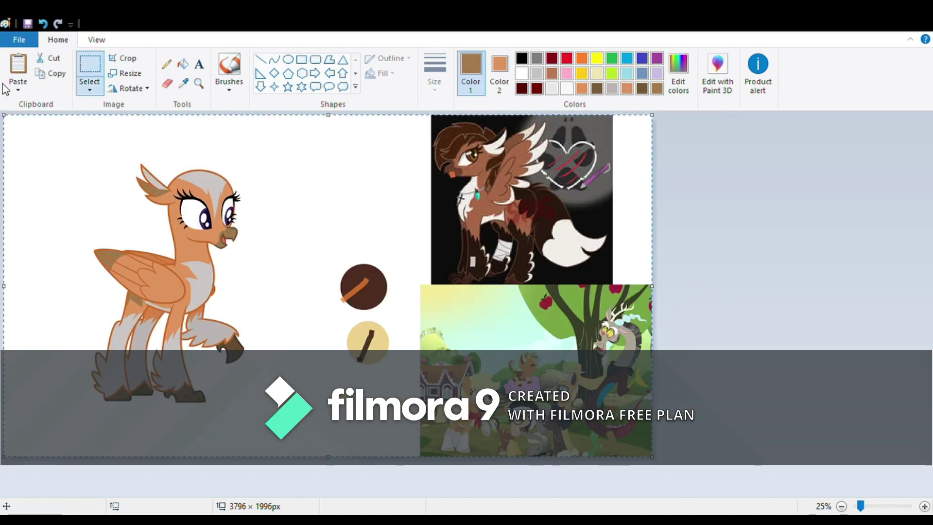
# Sample the wing tip's brown with the colour picker and get the Pencil ready at the far wing
pyautogui.click(199, 83)
pyautogui.click(146, 258)
pyautogui.click(444, 216)
pyautogui.click(184, 84)
pyautogui.click(52, 245)
pyautogui.click(499, 73)
pyautogui.click(167, 64)
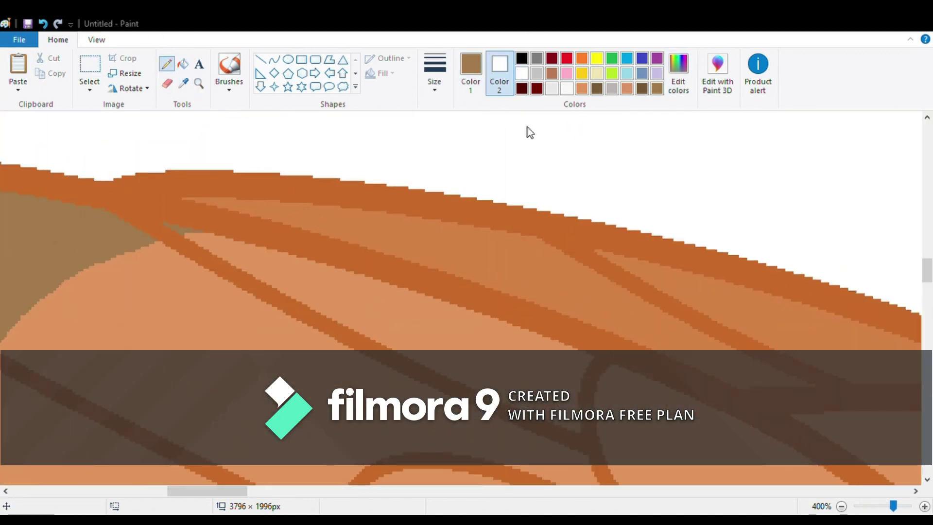
# Switch the primary colour to a darker brown, then outline and fill the feather tips of the far wing
pyautogui.click(470, 73)
pyautogui.moveTo(349, 242); pyautogui.dragTo(556, 248)
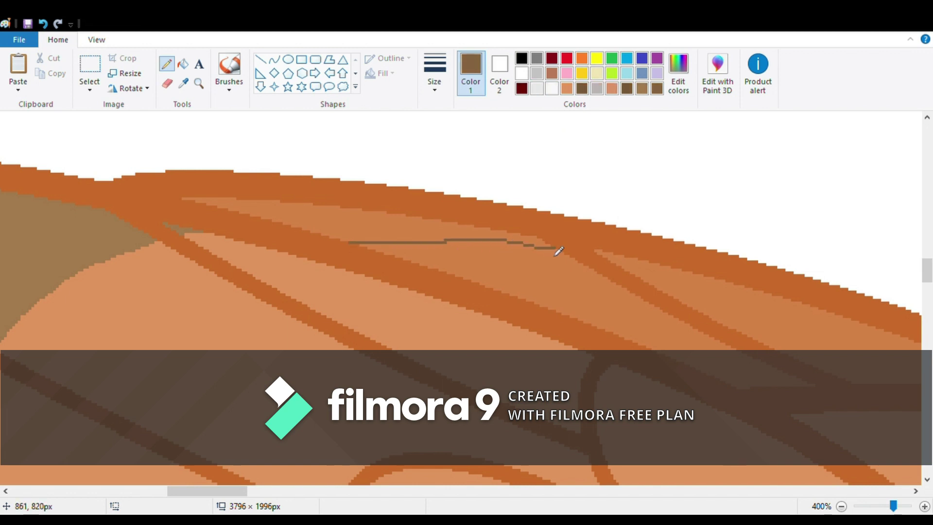
pyautogui.click(183, 64)
pyautogui.click(328, 226)
pyautogui.click(602, 256)
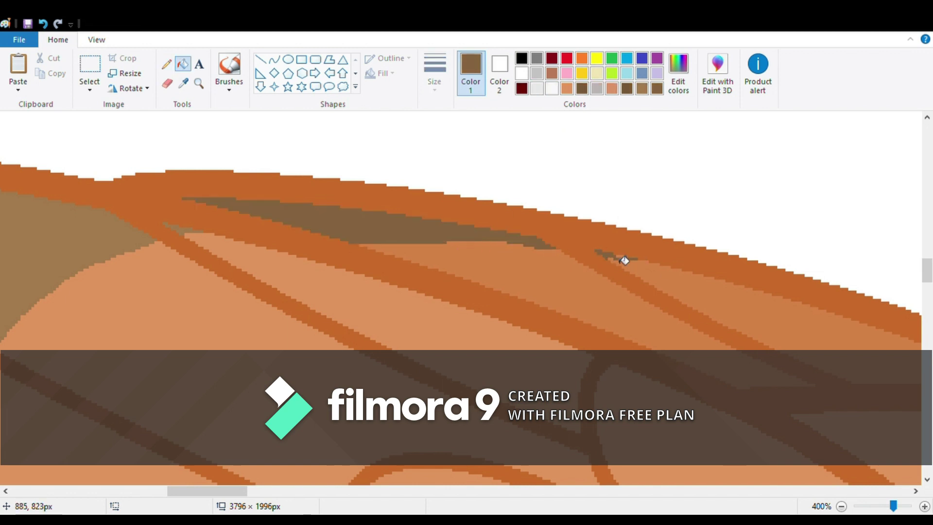
# Set the primary colour to white, then select the two round colour swatches beside the griffon and cut them out
pyautogui.click(841, 506)
pyautogui.click(842, 507)
pyautogui.click(842, 506)
pyautogui.click(841, 506)
pyautogui.click(842, 506)
pyautogui.click(524, 75)
pyautogui.click(90, 65)
pyautogui.moveTo(405, 379); pyautogui.dragTo(301, 239)
pyautogui.click(51, 74)
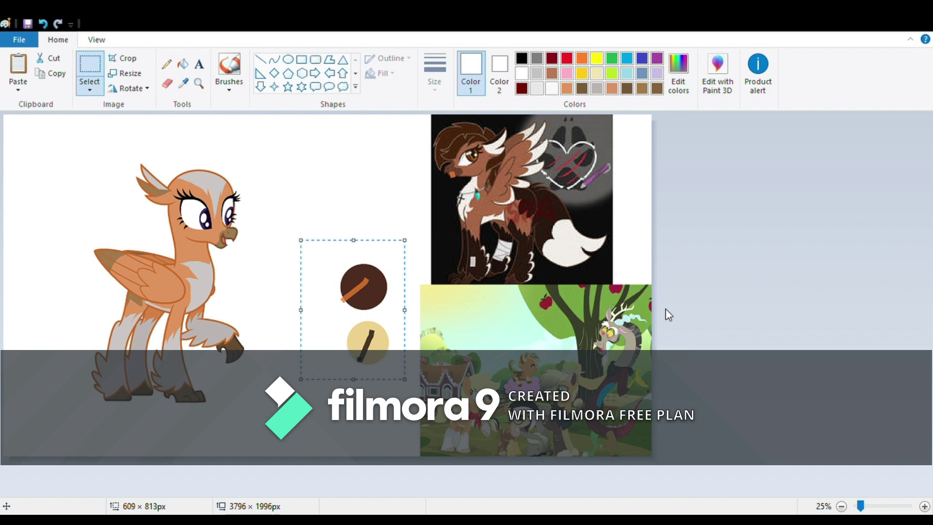
pyautogui.click(57, 59)
# Widen the canvas to 4844 px and move the two reference images to its far right edge
pyautogui.moveTo(653, 286); pyautogui.dragTo(832, 286)
pyautogui.moveTo(382, 115); pyautogui.dragTo(658, 456)
pyautogui.moveTo(504, 341); pyautogui.dragTo(709, 340)
pyautogui.click(412, 150)
pyautogui.moveTo(377, 134); pyautogui.dragTo(621, 115)
# Copy the griffon, paste a duplicate and place it in the empty space between the original and the references
pyautogui.moveTo(21, 135); pyautogui.dragTo(275, 435)
pyautogui.click(51, 74)
pyautogui.click(18, 65)
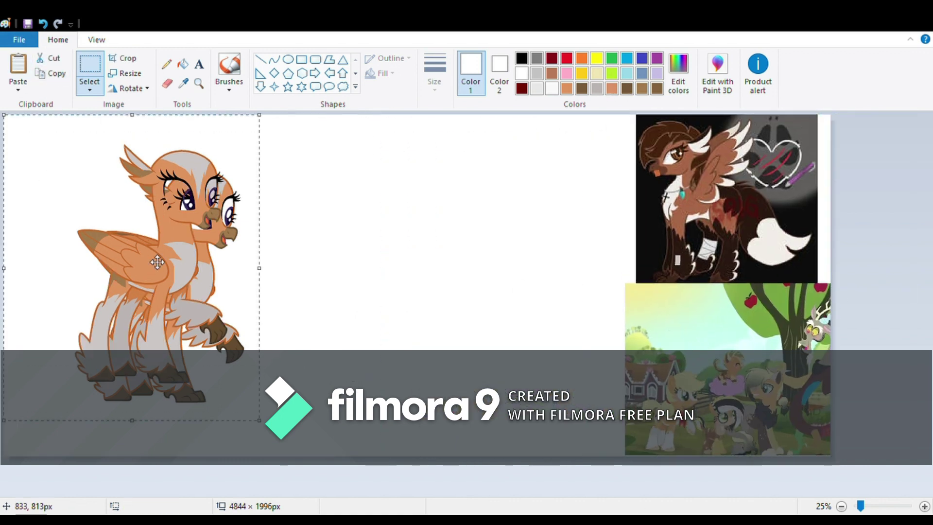
pyautogui.moveTo(156, 262); pyautogui.dragTo(454, 287)
# Sample a dark brown from the brown winged reference character's head
pyautogui.click(200, 84)
pyautogui.click(679, 176)
pyautogui.click(610, 214)
pyautogui.click(505, 336)
pyautogui.click(183, 83)
pyautogui.click(356, 141)
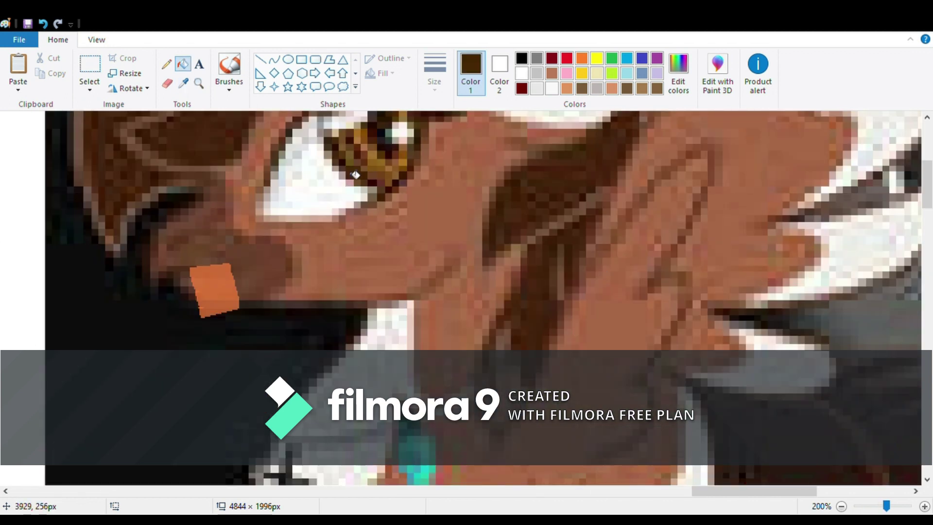
# Brush a translucent brown patch over the blonde pony's green eye and sample the blended olive as the primary colour
pyautogui.scroll(-20, 354, 146)
pyautogui.click(229, 65)
pyautogui.moveTo(399, 301); pyautogui.dragTo(425, 301)
pyautogui.click(183, 64)
pyautogui.click(183, 84)
pyautogui.click(424, 307)
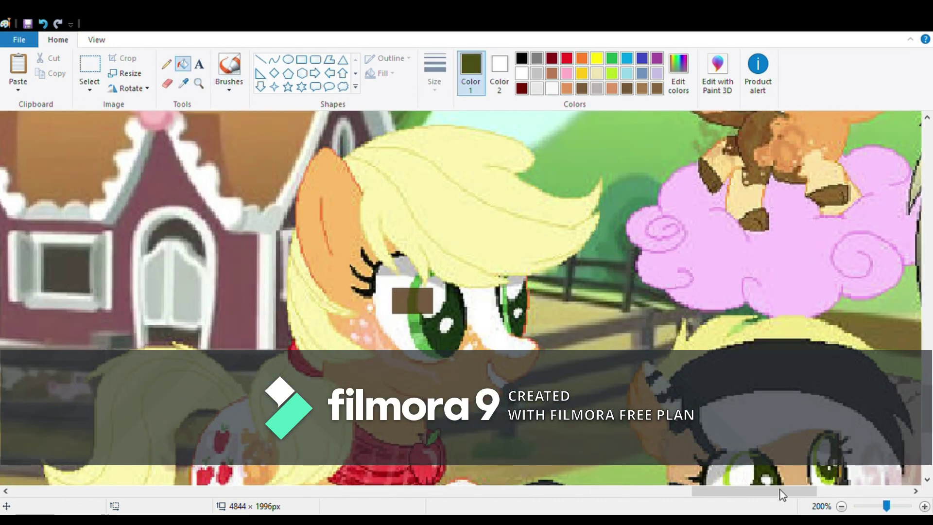
# Fill both irises of the duplicated griffon with olive green and both pupils with dark olive
pyautogui.moveTo(780, 493); pyautogui.dragTo(584, 493)
pyautogui.scroll(15, 551, 433)
pyautogui.click(296, 212)
pyautogui.click(485, 233)
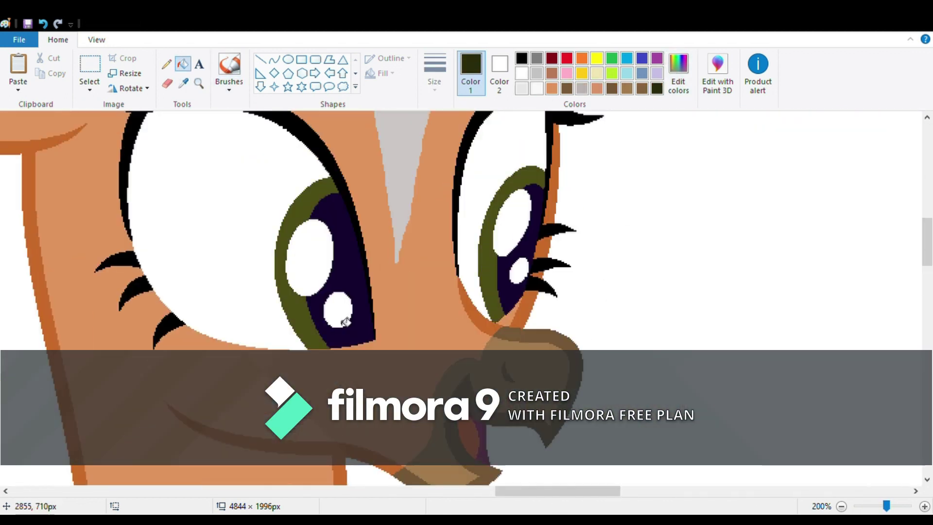
pyautogui.click(339, 315)
pyautogui.click(527, 209)
# Add a white four-point star of about 16 × 18 px beside the near eye's small highlight and fill it white
pyautogui.click(522, 73)
pyautogui.click(199, 83)
pyautogui.click(300, 160)
pyautogui.click(274, 87)
pyautogui.moveTo(172, 177); pyautogui.dragTo(233, 245)
pyautogui.click(435, 83)
pyautogui.click(441, 111)
pyautogui.moveTo(204, 213); pyautogui.dragTo(194, 206)
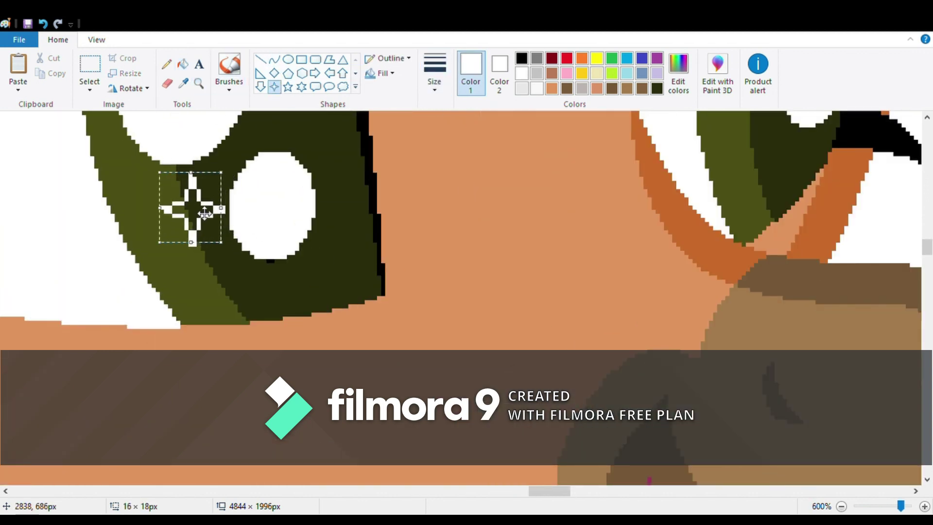
pyautogui.click(183, 64)
pyautogui.click(191, 211)
# Add a matching white-filled four-point star of about 13 × 15 px in the far eye
pyautogui.scroll(4, 204, 204)
pyautogui.click(275, 86)
pyautogui.moveTo(734, 327)
pyautogui.mouseDown()
pyautogui.moveTo(776, 382)
pyautogui.moveTo(757, 321)
pyautogui.mouseUp()
pyautogui.moveTo(779, 350); pyautogui.dragTo(783, 350)
pyautogui.click(183, 64)
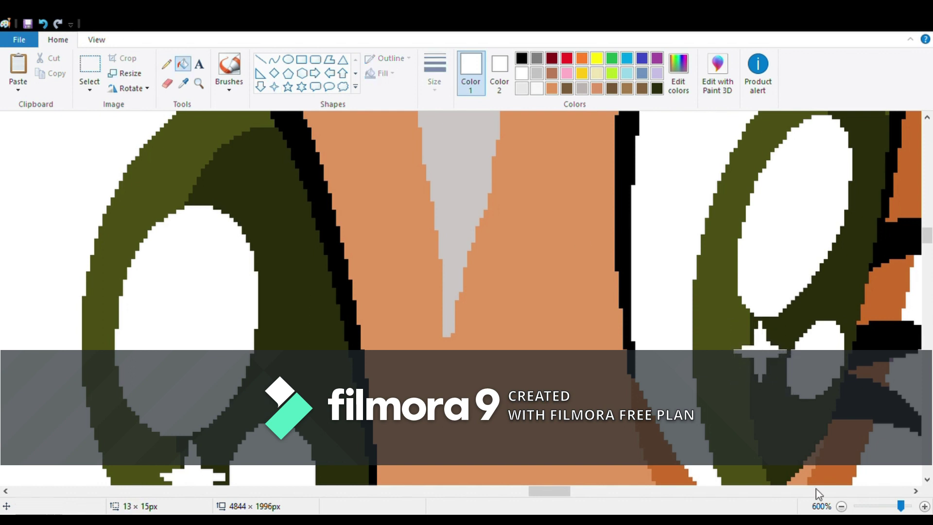
# Set the Pencil to red with a thicker line for sketching at the duplicated griffon's head
pyautogui.moveTo(901, 505); pyautogui.dragTo(866, 505)
pyautogui.click(199, 83)
pyautogui.click(585, 228)
pyautogui.click(297, 277)
pyautogui.click(167, 64)
pyautogui.click(566, 59)
pyautogui.click(434, 75)
pyautogui.click(434, 171)
# Try to sketch a jagged red fringe across the griffon's forehead and eyes
pyautogui.moveTo(563, 490); pyautogui.dragTo(539, 503)
pyautogui.scroll(-10, 434, 263)
pyautogui.scroll(5, 415, 262)
pyautogui.scroll(6, 59, 140)
pyautogui.moveTo(96, 151); pyautogui.dragTo(284, 197)
pyautogui.hotkey('ctrl', 'z')
pyautogui.moveTo(96, 151)
pyautogui.mouseDown()
pyautogui.moveTo(178, 225)
pyautogui.moveTo(265, 205)
pyautogui.moveTo(344, 111)
pyautogui.mouseUp()
# Try to sketch the crown of the mane above the head, and undo the red strokes
pyautogui.scroll(3, 346, 146)
pyautogui.moveTo(160, 248)
pyautogui.mouseDown()
pyautogui.moveTo(249, 242)
pyautogui.moveTo(364, 288)
pyautogui.mouseUp()
pyautogui.click(43, 23)
pyautogui.moveTo(75, 284); pyautogui.dragTo(166, 239)
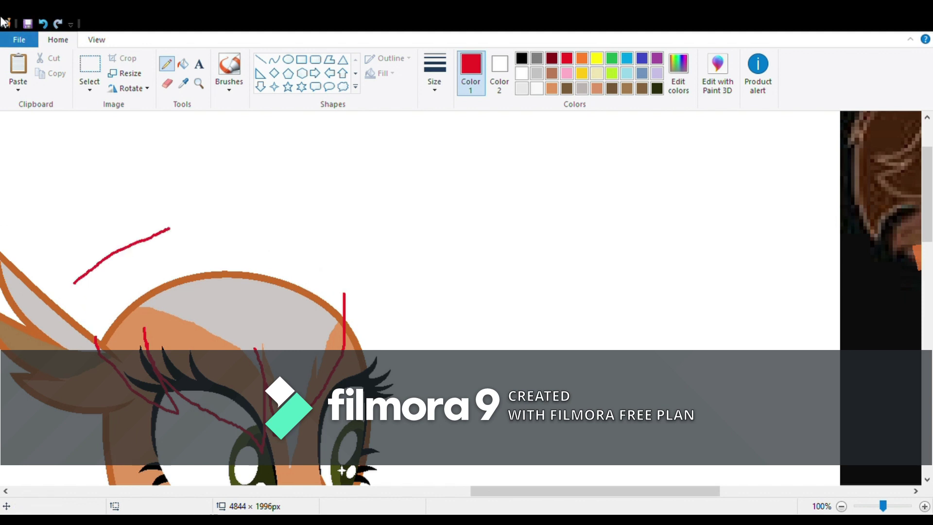
pyautogui.moveTo(167, 230)
pyautogui.mouseDown()
pyautogui.moveTo(330, 216)
pyautogui.moveTo(401, 269)
pyautogui.mouseUp()
pyautogui.click(43, 23)
pyautogui.click(47, 25)
pyautogui.click(47, 24)
pyautogui.click(47, 25)
# Redraw the red fringe over the eyes and try the mane's outline around the head
pyautogui.moveTo(96, 336)
pyautogui.mouseDown()
pyautogui.moveTo(187, 383)
pyautogui.moveTo(396, 399)
pyautogui.moveTo(173, 183)
pyautogui.moveTo(75, 281)
pyautogui.moveTo(155, 137)
pyautogui.mouseUp()
pyautogui.click(43, 23)
pyautogui.moveTo(156, 366); pyautogui.dragTo(256, 364)
pyautogui.moveTo(68, 313)
pyautogui.mouseDown()
pyautogui.moveTo(208, 229)
pyautogui.moveTo(440, 337)
pyautogui.moveTo(371, 471)
pyautogui.mouseUp()
pyautogui.scroll(-2, 300, 381)
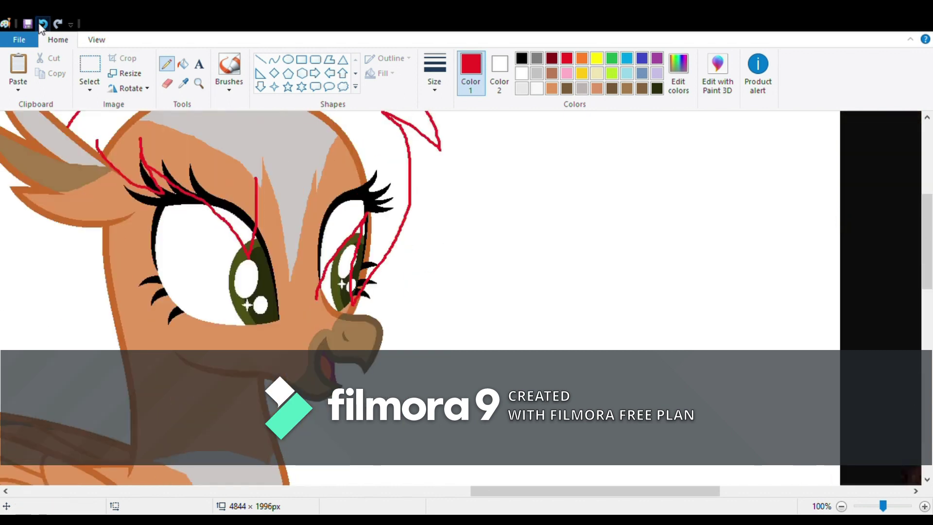
pyautogui.click(43, 23)
# Sketch the fringe locks between the eyes and the mane's curve rising from behind the ear in red
pyautogui.moveTo(49, 206)
pyautogui.mouseDown()
pyautogui.moveTo(216, 132)
pyautogui.moveTo(288, 142)
pyautogui.moveTo(372, 225)
pyautogui.moveTo(359, 383)
pyautogui.mouseUp()
pyautogui.moveTo(359, 384)
pyautogui.mouseDown()
pyautogui.moveTo(367, 287)
pyautogui.moveTo(303, 432)
pyautogui.mouseUp()
pyautogui.moveTo(302, 432); pyautogui.dragTo(266, 315)
pyautogui.scroll(2, 53, 274)
pyautogui.moveTo(58, 402); pyautogui.dragTo(87, 362)
pyautogui.moveTo(30, 370)
pyautogui.mouseDown()
pyautogui.moveTo(102, 289)
pyautogui.moveTo(477, 425)
pyautogui.mouseUp()
# Sketch long pointed red mane locks hanging down in front of the griffon's face
pyautogui.scroll(-3, 477, 435)
pyautogui.moveTo(490, 164); pyautogui.dragTo(388, 463)
pyautogui.moveTo(388, 463); pyautogui.dragTo(384, 374)
pyautogui.moveTo(385, 388)
pyautogui.mouseDown()
pyautogui.moveTo(378, 448)
pyautogui.moveTo(351, 361)
pyautogui.mouseUp()
pyautogui.scroll(3, 360, 350)
pyautogui.moveTo(381, 272)
pyautogui.mouseDown()
pyautogui.moveTo(446, 353)
pyautogui.moveTo(446, 482)
pyautogui.mouseUp()
pyautogui.scroll(-2, 446, 476)
pyautogui.moveTo(440, 157)
pyautogui.mouseDown()
pyautogui.moveTo(448, 327)
pyautogui.moveTo(424, 466)
pyautogui.mouseUp()
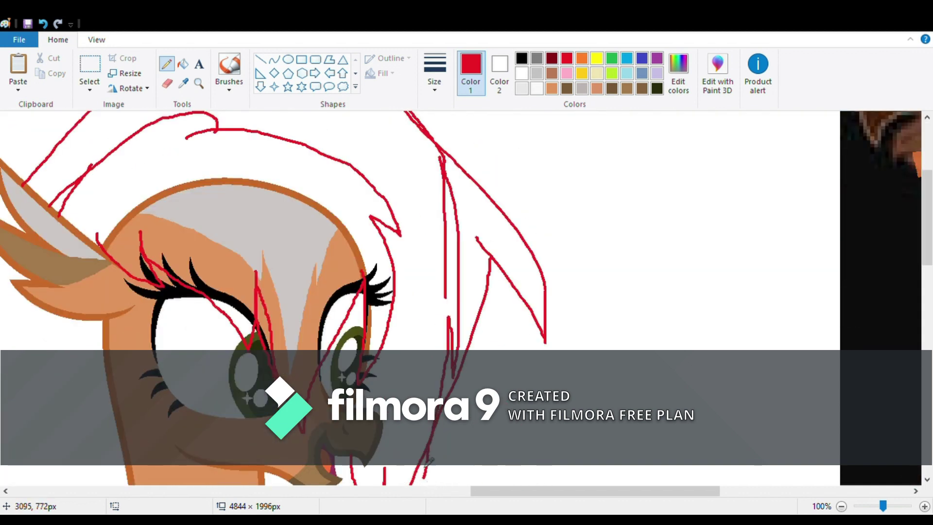
pyautogui.scroll(-1, 426, 459)
# Undo the latest strokes of the mane sketch
pyautogui.click(42, 24)
pyautogui.click(43, 24)
pyautogui.click(42, 24)
pyautogui.click(43, 24)
pyautogui.click(42, 23)
# Try another sweeping red mane outline over the head, and undo the whole mane sketch
pyautogui.scroll(3, 453, 228)
pyautogui.moveTo(43, 294)
pyautogui.mouseDown()
pyautogui.moveTo(103, 209)
pyautogui.moveTo(427, 286)
pyautogui.moveTo(433, 387)
pyautogui.mouseUp()
pyautogui.scroll(-3, 432, 383)
pyautogui.moveTo(433, 203)
pyautogui.mouseDown()
pyautogui.moveTo(415, 268)
pyautogui.moveTo(456, 276)
pyautogui.mouseUp()
pyautogui.click(43, 23)
pyautogui.click(42, 24)
pyautogui.click(43, 24)
pyautogui.click(43, 24)
pyautogui.click(199, 65)
pyautogui.moveTo(187, 132)
pyautogui.mouseDown()
pyautogui.moveTo(321, 217)
pyautogui.moveTo(871, 346)
pyautogui.mouseUp()
pyautogui.write('I am ')
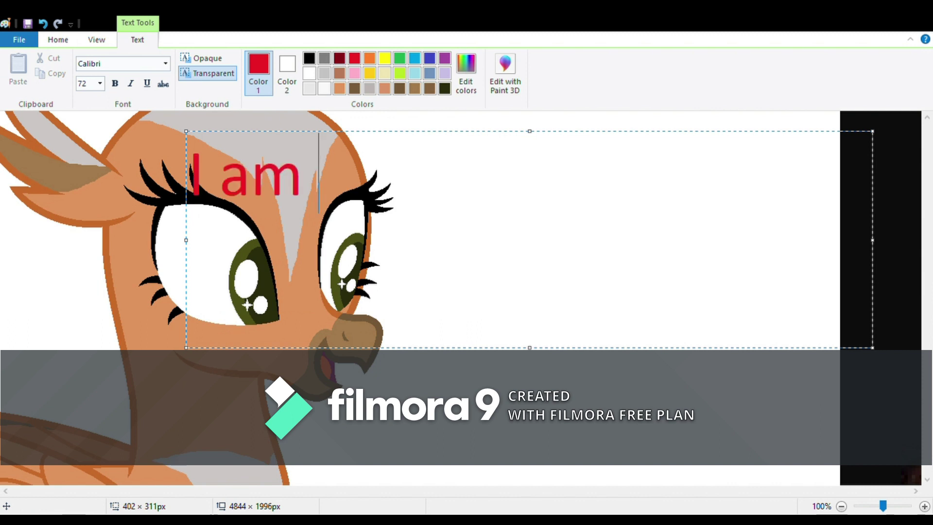
pyautogui.write('bad at doing hair sal')
pyautogui.press('BackSpace')
pyautogui.press('BackSpace')
pyautogui.press('BackSpace')
pyautogui.press('BackSpace')
pyautogui.press('BackSpace')
pyautogui.press('BackSpace')
pyautogui.press('BackSpace')
pyautogui.press('BackSpace')
pyautogui.press('BackSpace')
pyautogui.press('BackSpace')
pyautogui.press('BackSpace')
pyautogui.press('BackSpace')
pyautogui.press('BackSpace')
pyautogui.press('BackSpace')
pyautogui.press('BackSpace')
pyautogui.press('BackSpace')
pyautogui.press('BackSpace')
pyautogui.press('BackSpace')
pyautogui.press('BackSpace')
pyautogui.press('BackSpace')
pyautogui.press('BackSpace')
pyautogui.press('BackSpace')
pyautogui.press('BackSpace')
pyautogui.click(57, 40)
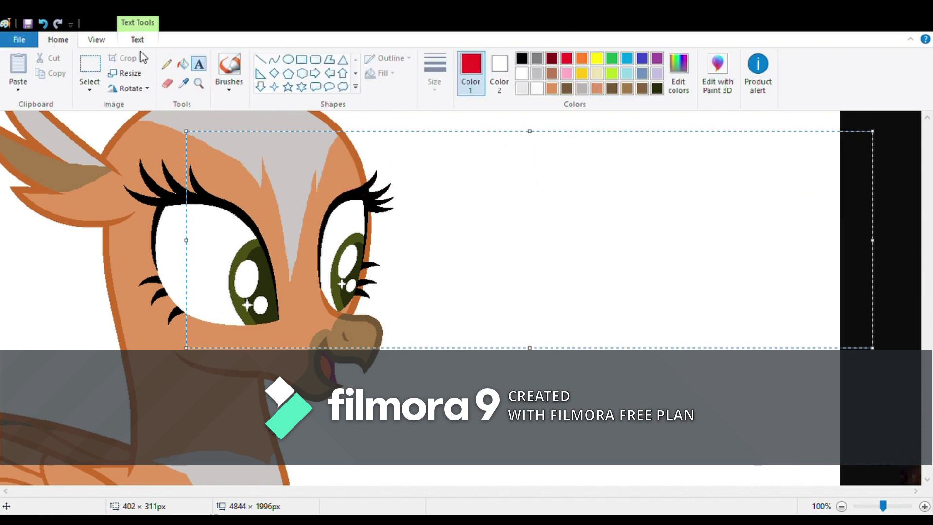
# Sketch red fringe locks across the forehead, the mane's curve over the head, and its outer outline hanging in front of the face
pyautogui.click(167, 64)
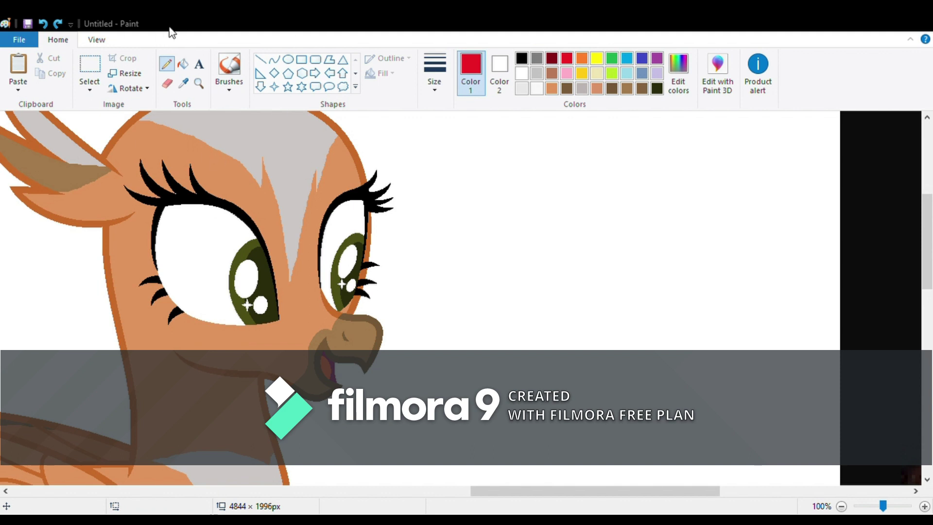
pyautogui.scroll(2, 112, 259)
pyautogui.moveTo(107, 253)
pyautogui.mouseDown()
pyautogui.moveTo(297, 311)
pyautogui.moveTo(374, 179)
pyautogui.mouseUp()
pyautogui.moveTo(67, 215)
pyautogui.mouseDown()
pyautogui.moveTo(203, 133)
pyautogui.moveTo(374, 180)
pyautogui.mouseUp()
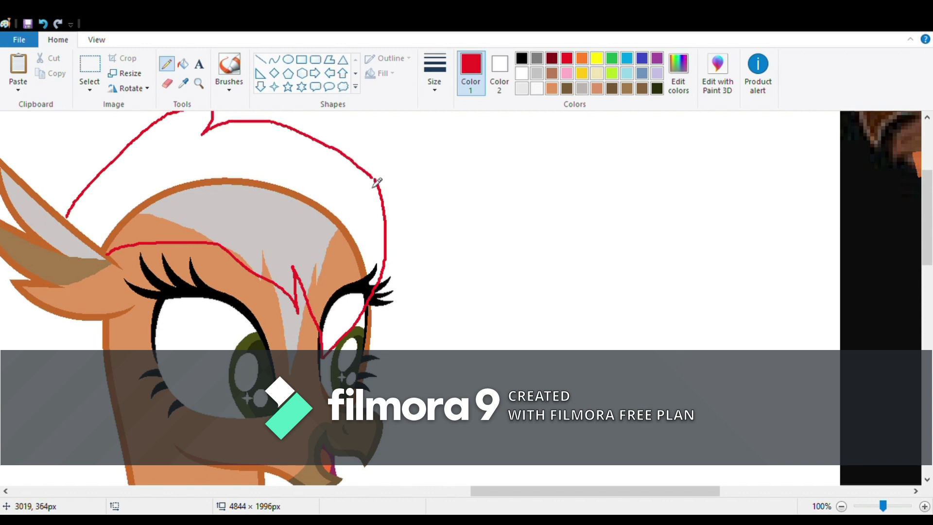
pyautogui.scroll(3, 115, 205)
pyautogui.moveTo(49, 389)
pyautogui.mouseDown()
pyautogui.moveTo(144, 267)
pyautogui.moveTo(469, 430)
pyautogui.moveTo(459, 486)
pyautogui.mouseUp()
# Sketch a long red mane section hanging behind and across the neck, with pointed lock tips above the wing
pyautogui.scroll(-3, 456, 317)
pyautogui.scroll(-5, 87, 143)
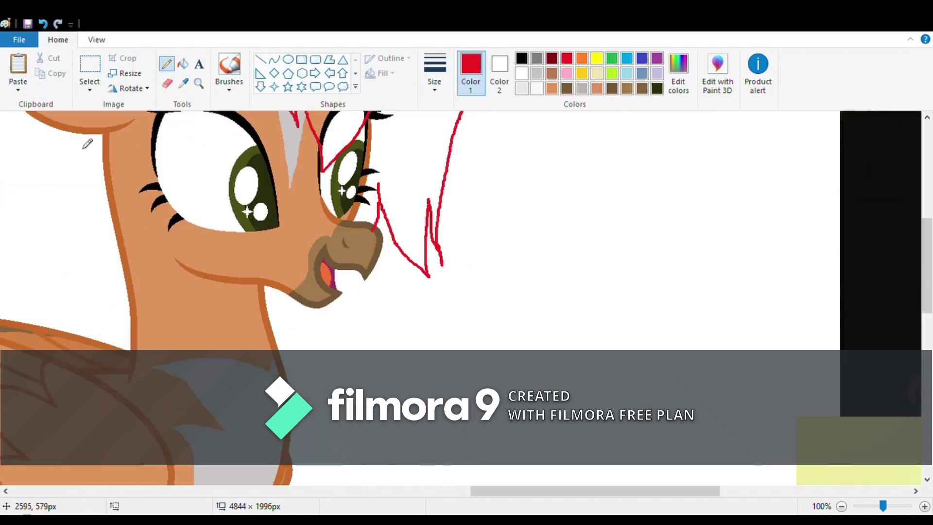
pyautogui.moveTo(121, 218); pyautogui.dragTo(183, 326)
pyautogui.moveTo(52, 128); pyautogui.dragTo(79, 396)
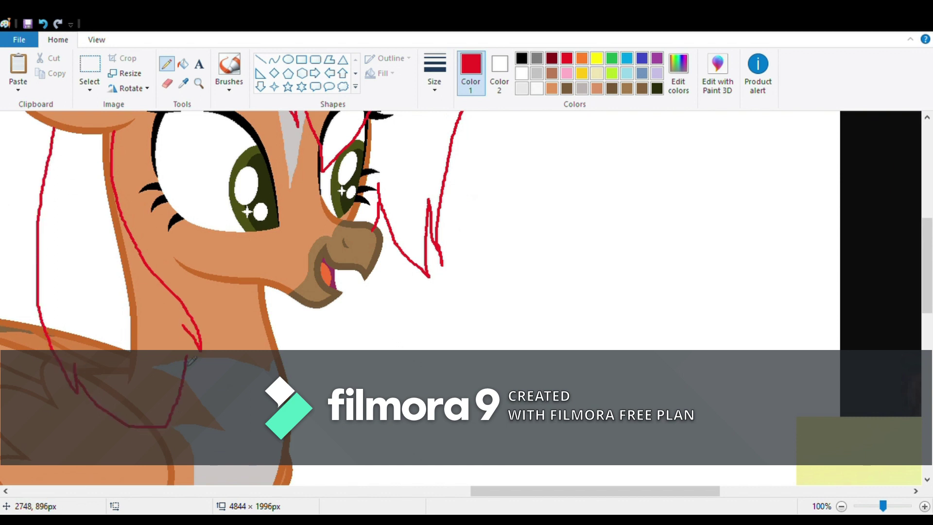
# Sketch a rounded red hair tuft tapering to a point over the shoulder, below the neck section of the mane
pyautogui.scroll(-5, 171, 300)
pyautogui.moveTo(153, 210)
pyautogui.mouseDown()
pyautogui.moveTo(217, 260)
pyautogui.moveTo(163, 373)
pyautogui.mouseUp()
pyautogui.moveTo(160, 197); pyautogui.dragTo(137, 344)
pyautogui.scroll(3, 133, 219)
pyautogui.scroll(-2, 132, 220)
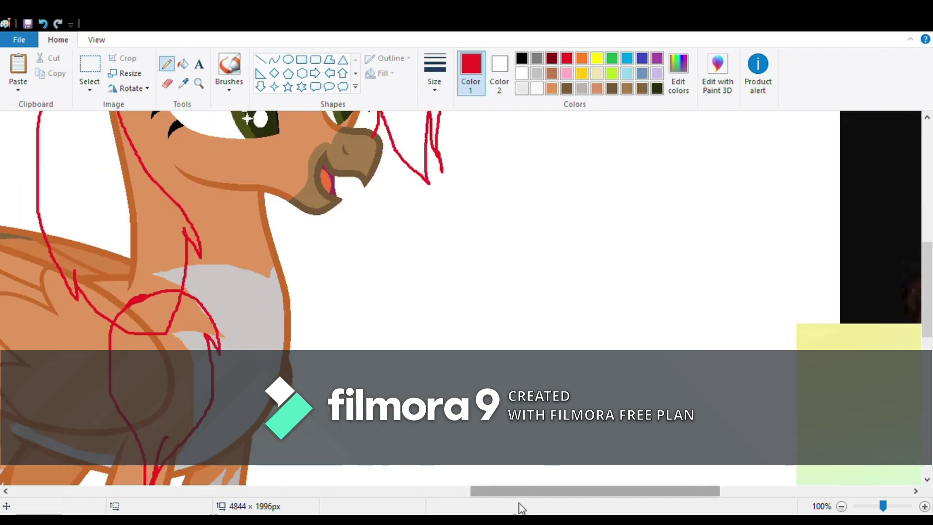
# Sketch the tail's large rounded outline in red behind the hind legs
pyautogui.moveTo(519, 492); pyautogui.dragTo(370, 492)
pyautogui.scroll(-3, 420, 285)
pyautogui.scroll(2, 421, 285)
pyautogui.moveTo(405, 197)
pyautogui.mouseDown()
pyautogui.moveTo(368, 216)
pyautogui.moveTo(289, 349)
pyautogui.moveTo(294, 475)
pyautogui.mouseUp()
pyautogui.scroll(3, 294, 475)
pyautogui.scroll(-5, 294, 475)
pyautogui.moveTo(279, 249)
pyautogui.mouseDown()
pyautogui.moveTo(323, 325)
pyautogui.moveTo(408, 333)
pyautogui.mouseUp()
pyautogui.scroll(2, 475, 297)
pyautogui.scroll(-5, 425, 446)
pyautogui.moveTo(309, 223)
pyautogui.mouseDown()
pyautogui.moveTo(366, 214)
pyautogui.moveTo(325, 412)
pyautogui.mouseUp()
pyautogui.click(44, 23)
pyautogui.click(44, 24)
pyautogui.moveTo(301, 264); pyautogui.dragTo(359, 423)
pyautogui.click(43, 24)
# Sketch a smaller red tuft tapering to a point at the lower end of the tail
pyautogui.moveTo(311, 222)
pyautogui.mouseDown()
pyautogui.moveTo(300, 267)
pyautogui.moveTo(360, 377)
pyautogui.mouseUp()
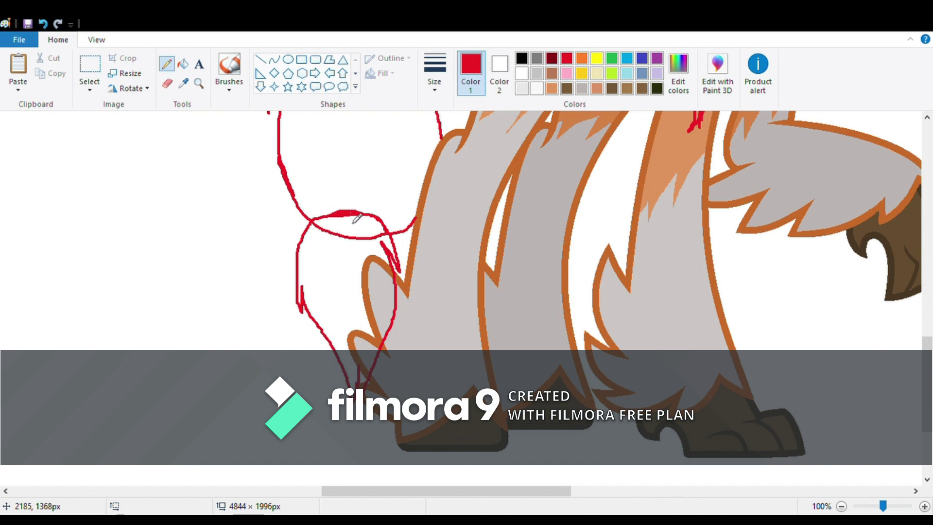
# Sample the yellow of the blonde pony's mane from the reference and dab it as a swatch on the dark reference picture
pyautogui.scroll(7, 353, 222)
pyautogui.moveTo(354, 493); pyautogui.dragTo(418, 494)
pyautogui.scroll(-2, 354, 225)
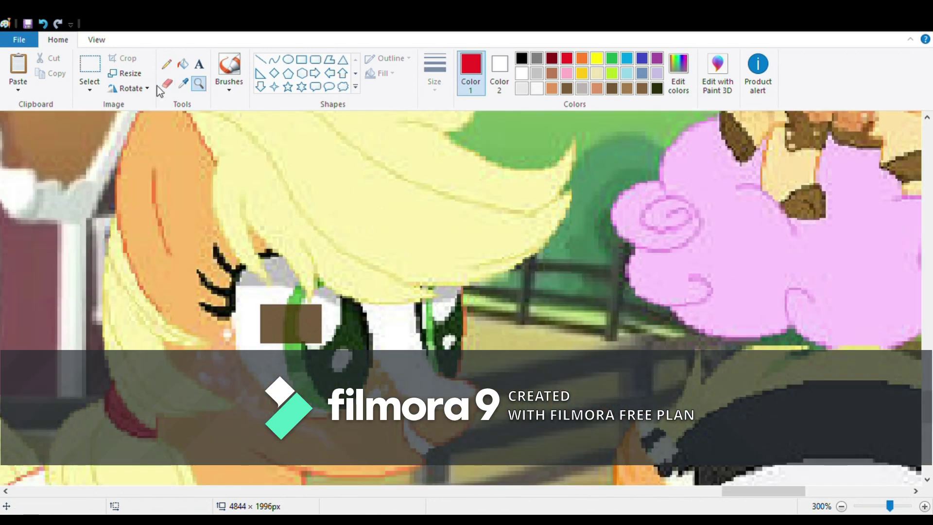
pyautogui.click(183, 83)
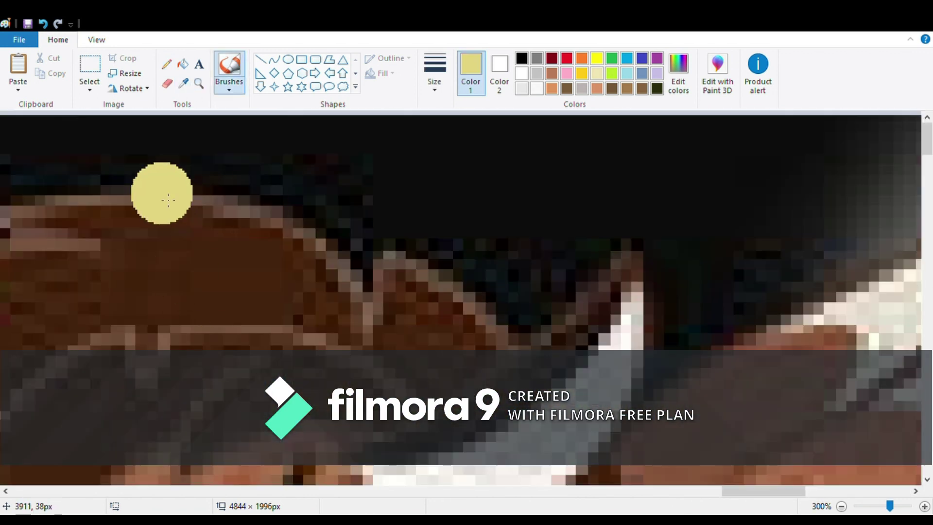
pyautogui.moveTo(162, 193); pyautogui.dragTo(210, 266)
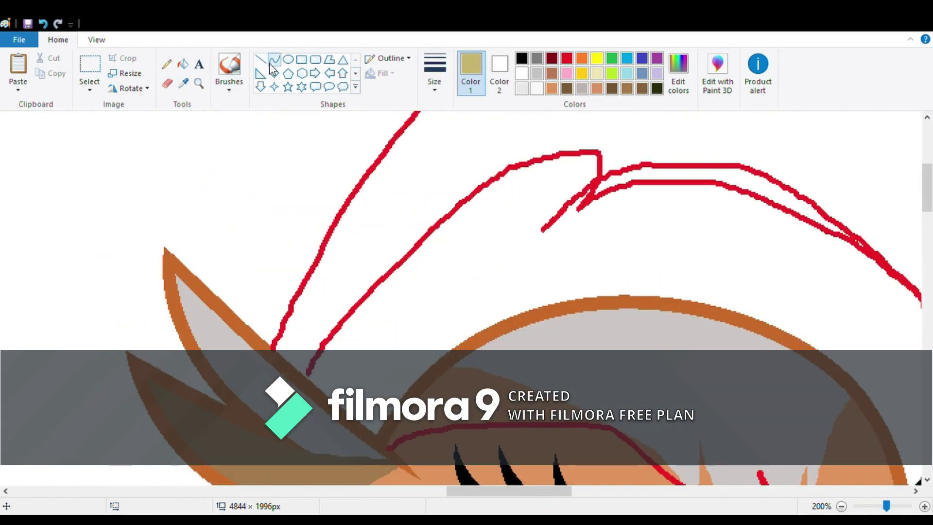
# Trace the mane's upper edge from the ear over the head with khaki curves, including the notch at its peak
pyautogui.moveTo(312, 382); pyautogui.dragTo(618, 169)
pyautogui.moveTo(396, 292); pyautogui.dragTo(389, 228)
pyautogui.moveTo(597, 146); pyautogui.dragTo(627, 75)
pyautogui.click(676, 141)
pyautogui.moveTo(541, 230); pyautogui.dragTo(892, 271)
pyautogui.moveTo(632, 194); pyautogui.dragTo(631, 140)
pyautogui.moveTo(792, 194)
pyautogui.mouseDown()
pyautogui.moveTo(801, 163)
pyautogui.moveTo(791, 129)
pyautogui.mouseUp()
pyautogui.click(685, 334)
# Trace the front edge of the fringe in khaki from the top of the head down toward the far eye
pyautogui.moveTo(539, 490); pyautogui.dragTo(595, 490)
pyautogui.scroll(-1, 479, 179)
pyautogui.moveTo(480, 180); pyautogui.dragTo(410, 385)
pyautogui.scroll(-2, 479, 185)
pyautogui.scroll(2, 411, 385)
pyautogui.moveTo(459, 357); pyautogui.dragTo(552, 360)
pyautogui.moveTo(520, 243); pyautogui.dragTo(536, 238)
pyautogui.scroll(-3, 622, 279)
pyautogui.click(626, 280)
# Trace the pointed fringe locks between the two eyes with khaki curves
pyautogui.scroll(1, 627, 280)
pyautogui.moveTo(347, 195); pyautogui.dragTo(408, 387)
pyautogui.moveTo(391, 326); pyautogui.dragTo(413, 338)
pyautogui.click(450, 278)
pyautogui.moveTo(348, 196); pyautogui.dragTo(361, 297)
pyautogui.moveTo(362, 257); pyautogui.dragTo(367, 247)
# Trace the fringe's lower edge in khaki, arching from the ear across the forehead to the lock tip
pyautogui.moveTo(554, 490); pyautogui.dragTo(518, 491)
pyautogui.moveTo(241, 169); pyautogui.dragTo(627, 297)
pyautogui.moveTo(437, 199)
pyautogui.mouseDown()
pyautogui.moveTo(420, 169)
pyautogui.moveTo(352, 121)
pyautogui.mouseUp()
pyautogui.click(510, 117)
# Add two khaki strand lines inside the fringe, arching from the base of the ear toward its front edge
pyautogui.scroll(3, 735, 314)
pyautogui.scroll(-1, 735, 314)
pyautogui.moveTo(211, 330)
pyautogui.mouseDown()
pyautogui.moveTo(770, 463)
pyautogui.moveTo(751, 481)
pyautogui.mouseUp()
pyautogui.moveTo(413, 272); pyautogui.dragTo(384, 165)
pyautogui.click(612, 233)
pyautogui.moveTo(188, 313); pyautogui.dragTo(706, 132)
pyautogui.moveTo(413, 228)
pyautogui.mouseDown()
pyautogui.moveTo(321, 166)
pyautogui.moveTo(335, 141)
pyautogui.mouseUp()
pyautogui.click(514, 119)
# Trace the mane's outer outline with khaki curves, rising from the ear and sweeping over the head to the front
pyautogui.click(841, 506)
pyautogui.click(842, 506)
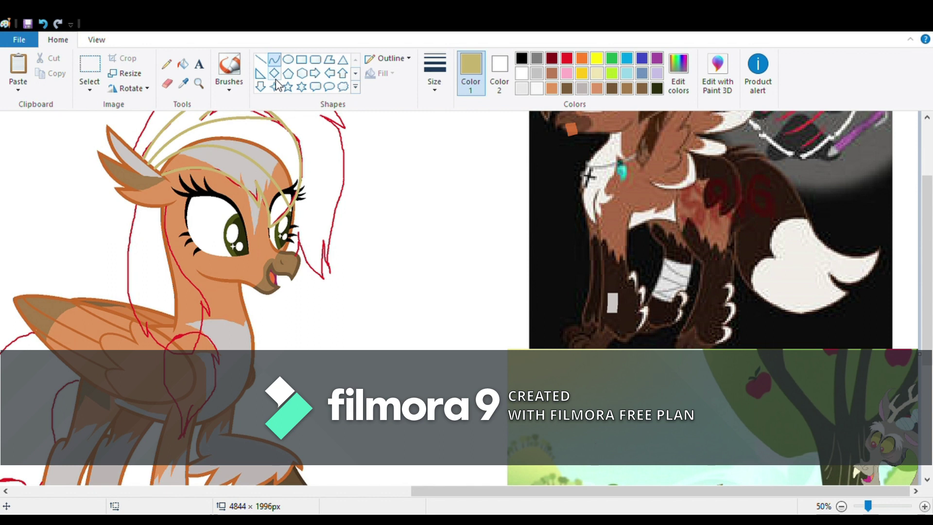
pyautogui.click(199, 83)
pyautogui.click(301, 206)
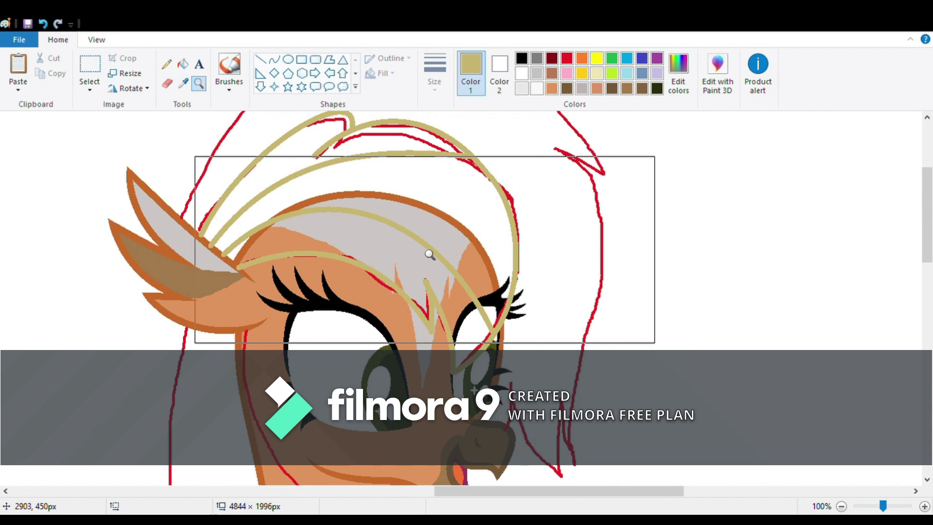
pyautogui.click(276, 62)
pyautogui.scroll(3, 233, 234)
pyautogui.moveTo(193, 403); pyautogui.dragTo(363, 234)
pyautogui.moveTo(260, 314)
pyautogui.mouseDown()
pyautogui.moveTo(248, 305)
pyautogui.moveTo(257, 281)
pyautogui.mouseUp()
pyautogui.moveTo(363, 235); pyautogui.dragTo(299, 289)
pyautogui.moveTo(324, 262); pyautogui.dragTo(560, 478)
pyautogui.moveTo(486, 379); pyautogui.dragTo(635, 329)
# Trace the pointed notch on the mane's front side and the long lock descending from it past the face in khaki
pyautogui.scroll(-3, 607, 311)
pyautogui.scroll(1, 574, 288)
pyautogui.moveTo(560, 291); pyautogui.dragTo(550, 184)
pyautogui.moveTo(558, 233)
pyautogui.mouseDown()
pyautogui.moveTo(568, 224)
pyautogui.moveTo(521, 485)
pyautogui.moveTo(512, 483)
pyautogui.mouseUp()
pyautogui.moveTo(540, 302); pyautogui.dragTo(567, 286)
pyautogui.moveTo(530, 398); pyautogui.dragTo(512, 411)
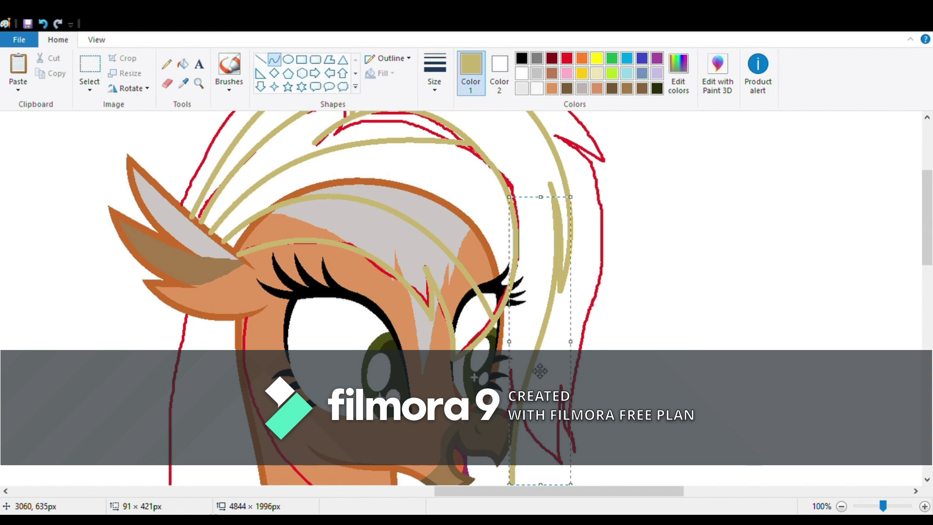
pyautogui.click(718, 293)
# Trace the pointed tip of the long lock in front of the beak, and undo the last misplaced curve
pyautogui.scroll(-3, 718, 292)
pyautogui.moveTo(511, 299)
pyautogui.mouseDown()
pyautogui.moveTo(510, 201)
pyautogui.moveTo(467, 382)
pyautogui.mouseUp()
pyautogui.click(508, 247)
pyautogui.click(511, 248)
pyautogui.click(518, 222)
pyautogui.moveTo(500, 318); pyautogui.dragTo(511, 298)
pyautogui.click(464, 320)
pyautogui.click(43, 23)
# Trace the lower mane lock in khaki, curving past the beak and ending in pointed tips in front of the throat
pyautogui.moveTo(506, 232); pyautogui.dragTo(445, 387)
pyautogui.click(500, 283)
pyautogui.click(457, 314)
pyautogui.moveTo(458, 314); pyautogui.dragTo(433, 343)
pyautogui.click(514, 326)
pyautogui.moveTo(447, 387)
pyautogui.mouseDown()
pyautogui.moveTo(448, 294)
pyautogui.moveTo(415, 375)
pyautogui.mouseUp()
pyautogui.click(438, 347)
pyautogui.click(437, 335)
pyautogui.click(458, 319)
pyautogui.click(439, 352)
pyautogui.click(438, 342)
pyautogui.click(505, 266)
# Draw a khaki strand line curving from the top of the mane down along its front section
pyautogui.scroll(3, 506, 266)
pyautogui.moveTo(350, 196); pyautogui.dragTo(519, 414)
pyautogui.click(459, 138)
pyautogui.click(587, 242)
# Undo the stray curve beside the far eye and draw a short khaki strand under the chin
pyautogui.scroll(-5, 587, 241)
pyautogui.moveTo(515, 164); pyautogui.dragTo(492, 223)
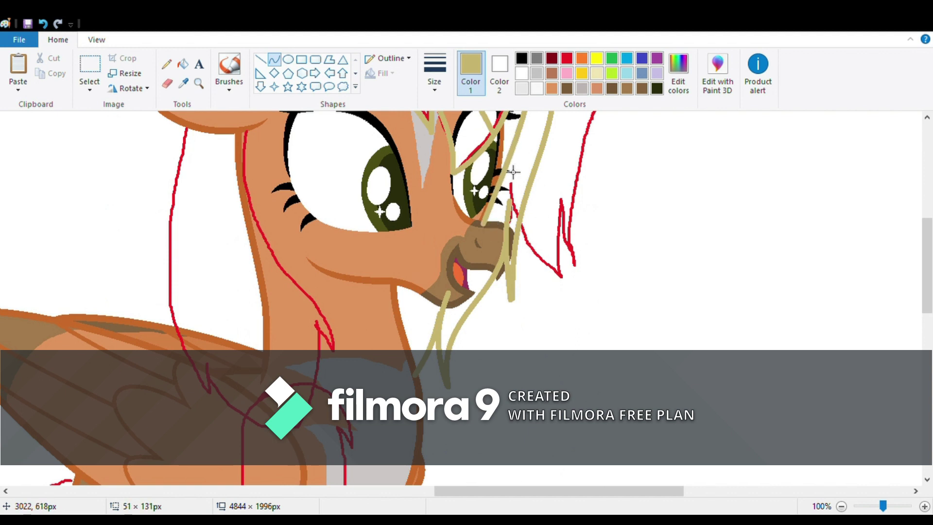
pyautogui.hotkey('ctrl', 'z')
pyautogui.moveTo(415, 288); pyautogui.dragTo(399, 313)
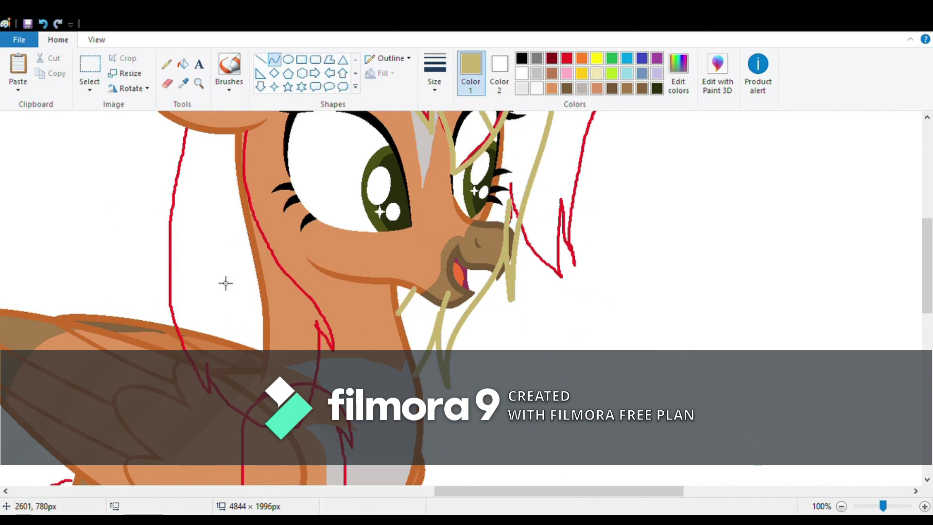
# Trace the khaki lock running down the neck from below the ear, ending in a pointed tip
pyautogui.click(243, 238)
pyautogui.moveTo(245, 130)
pyautogui.mouseDown()
pyautogui.moveTo(333, 352)
pyautogui.moveTo(293, 282)
pyautogui.mouseUp()
pyautogui.click(330, 274)
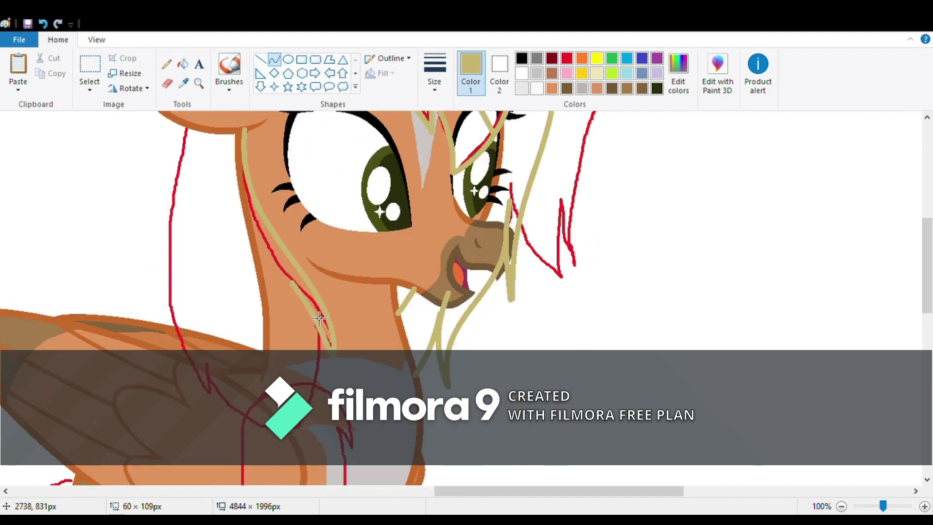
pyautogui.doubleClick(319, 318)
# Trace the rounded top, front edge and first pointed tip of the gathered hair over the chest in khaki
pyautogui.scroll(-3, 319, 318)
pyautogui.click(253, 182)
pyautogui.moveTo(243, 257)
pyautogui.mouseDown()
pyautogui.moveTo(354, 264)
pyautogui.moveTo(329, 217)
pyautogui.moveTo(288, 407)
pyautogui.moveTo(312, 332)
pyautogui.mouseUp()
pyautogui.click(349, 168)
pyautogui.doubleClick(335, 225)
pyautogui.click(385, 319)
pyautogui.click(375, 343)
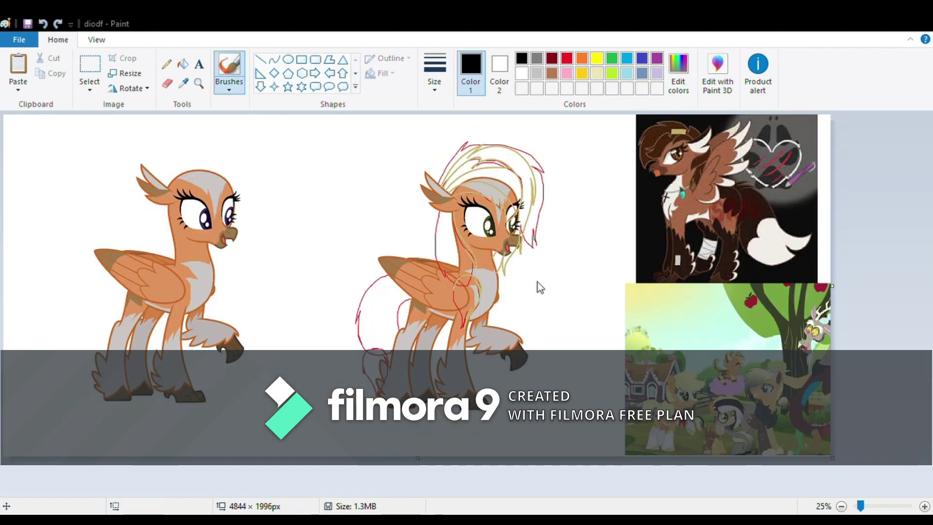
# Sample the khaki colour from the traced mane lines and select the Curve tool
pyautogui.click(200, 83)
pyautogui.click(424, 201)
pyautogui.click(423, 201)
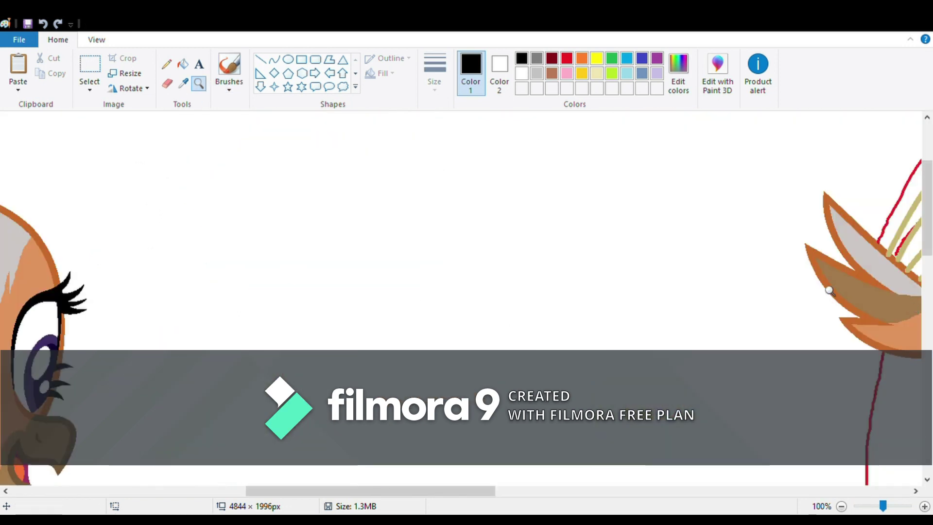
pyautogui.click(829, 291)
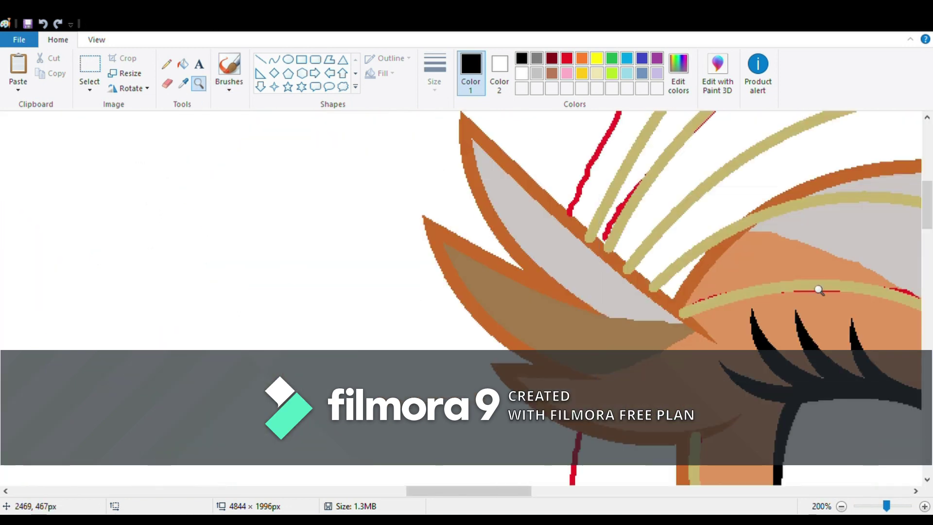
pyautogui.click(184, 84)
pyautogui.click(655, 184)
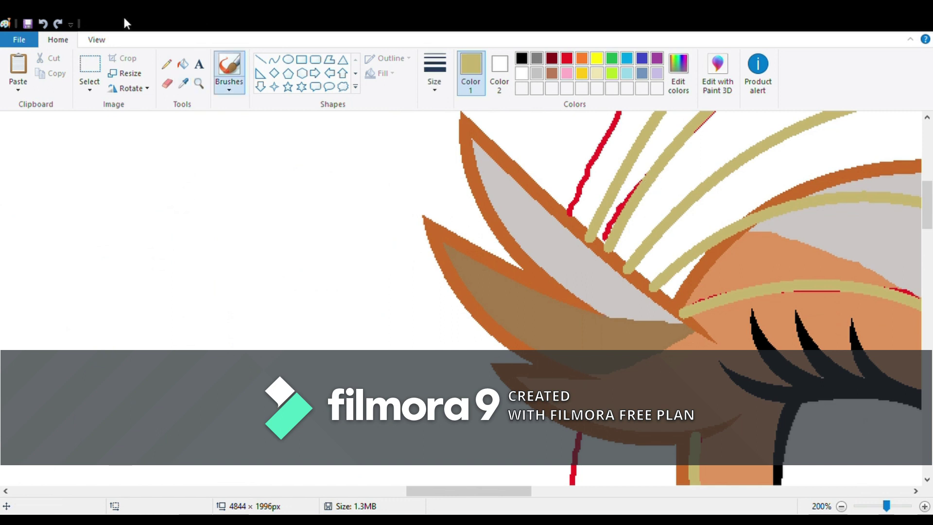
pyautogui.click(275, 60)
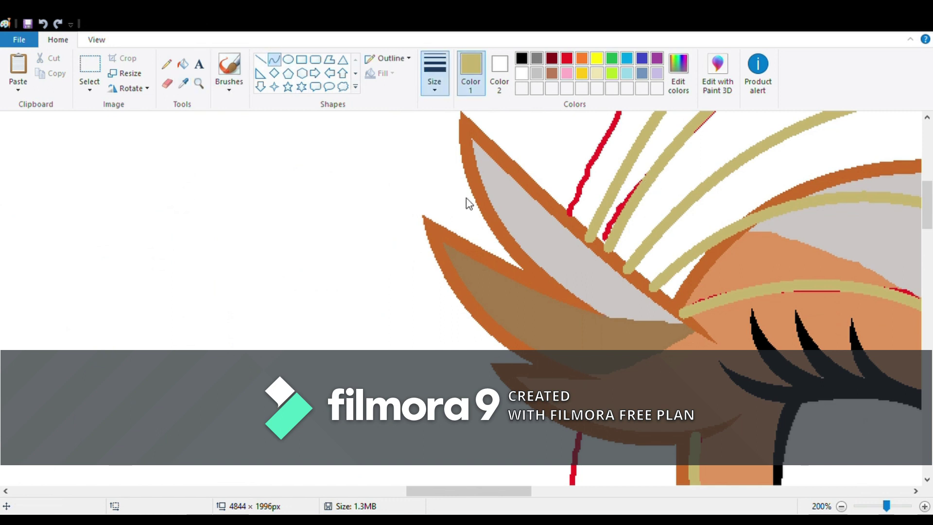
# Trace the back edge of the mane behind the neck with a khaki curve from the ear down to the wing
pyautogui.click(841, 506)
pyautogui.scroll(4, 228, 316)
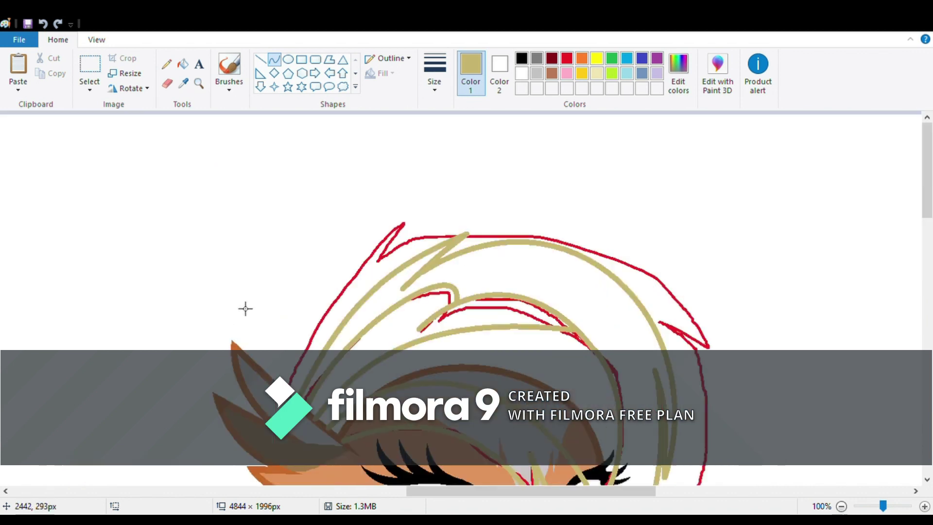
pyautogui.scroll(-5, 238, 292)
pyautogui.moveTo(278, 120); pyautogui.dragTo(316, 396)
pyautogui.moveTo(275, 257)
pyautogui.mouseDown()
pyautogui.moveTo(238, 235)
pyautogui.moveTo(257, 296)
pyautogui.moveTo(314, 350)
pyautogui.moveTo(319, 403)
pyautogui.mouseUp()
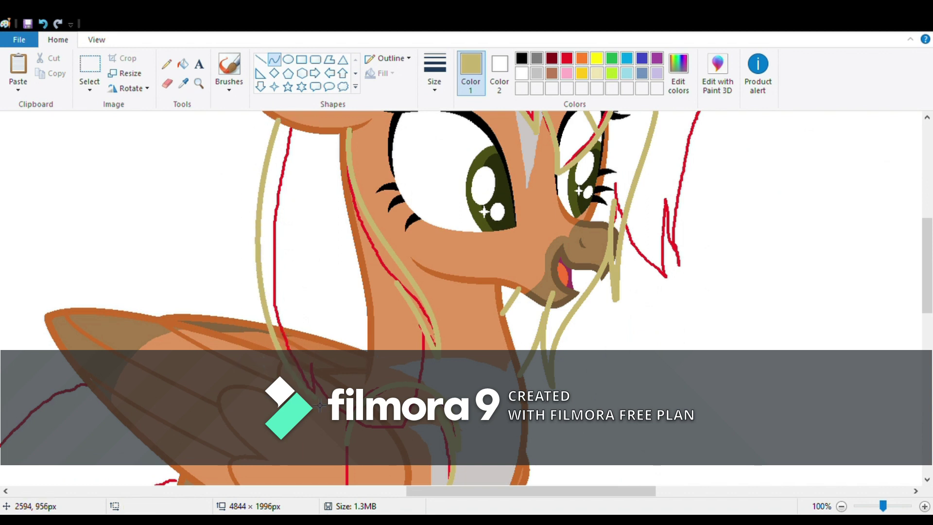
# Trace the pointed notch of the back mane over the wing and the curve joining it to the rounded gathered hair
pyautogui.moveTo(287, 291); pyautogui.dragTo(293, 346)
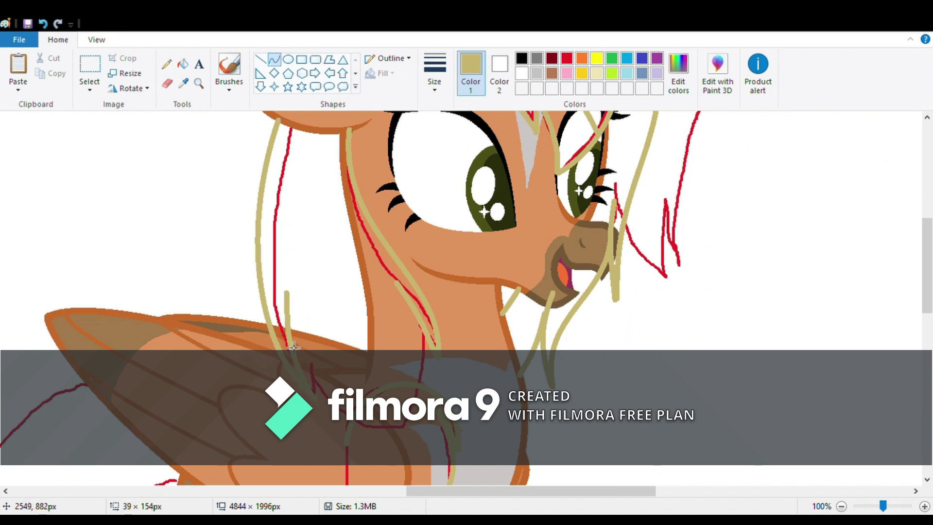
pyautogui.click(371, 327)
pyautogui.moveTo(293, 330)
pyautogui.mouseDown()
pyautogui.moveTo(358, 425)
pyautogui.moveTo(321, 385)
pyautogui.mouseUp()
pyautogui.click(319, 399)
# Connect the neck lock's tip to the rounded top of the gathered hair with a short khaki line
pyautogui.moveTo(406, 300); pyautogui.dragTo(419, 349)
pyautogui.moveTo(433, 386); pyautogui.dragTo(432, 339)
pyautogui.click(435, 362)
# Draw two khaki strand lines curving from below the ear down to the gathered hair
pyautogui.moveTo(332, 135); pyautogui.dragTo(417, 387)
pyautogui.moveTo(354, 272); pyautogui.dragTo(331, 229)
pyautogui.click(402, 321)
pyautogui.click(505, 270)
pyautogui.moveTo(293, 129)
pyautogui.mouseDown()
pyautogui.moveTo(315, 307)
pyautogui.moveTo(367, 401)
pyautogui.moveTo(367, 392)
pyautogui.mouseUp()
pyautogui.moveTo(299, 270)
pyautogui.mouseDown()
pyautogui.moveTo(285, 290)
pyautogui.moveTo(347, 333)
pyautogui.moveTo(364, 322)
pyautogui.moveTo(350, 334)
pyautogui.moveTo(361, 373)
pyautogui.mouseUp()
pyautogui.moveTo(319, 398); pyautogui.dragTo(321, 405)
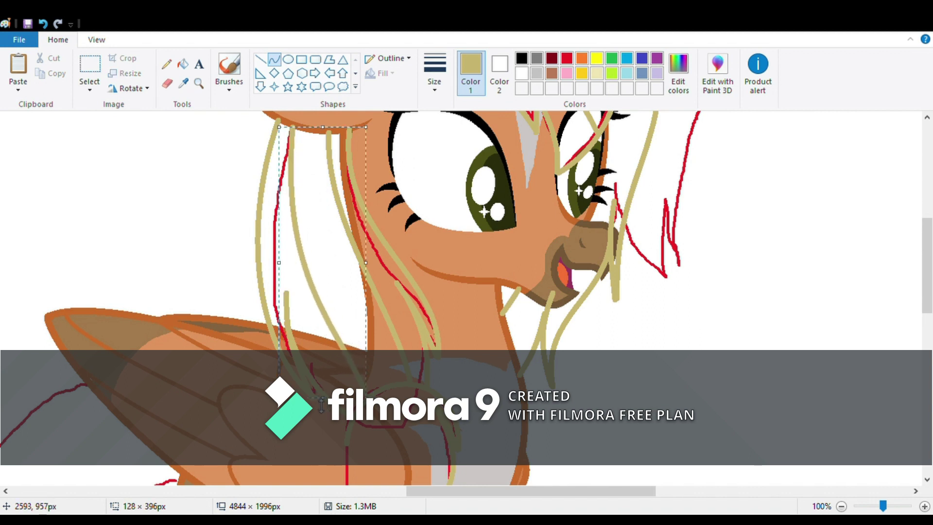
pyautogui.click(516, 337)
pyautogui.scroll(-4, 505, 338)
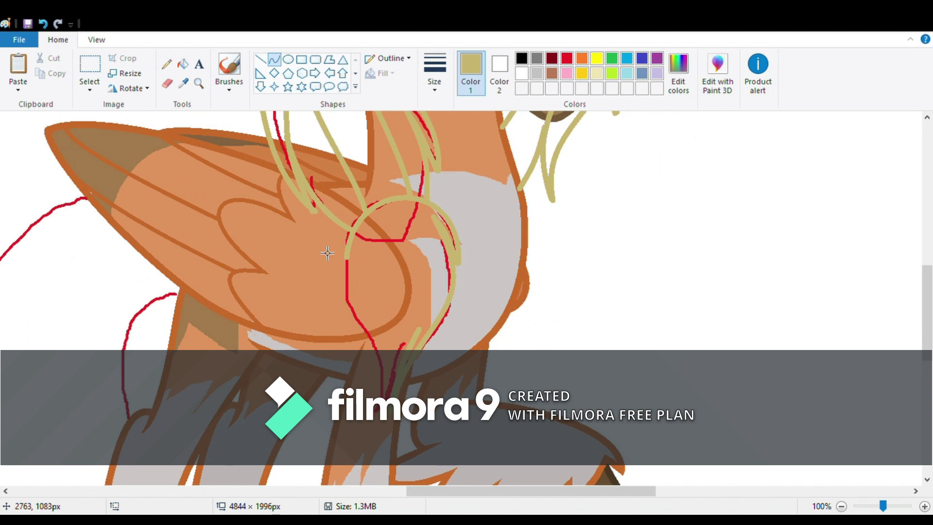
pyautogui.moveTo(348, 261)
pyautogui.mouseDown()
pyautogui.moveTo(385, 460)
pyautogui.moveTo(382, 434)
pyautogui.mouseUp()
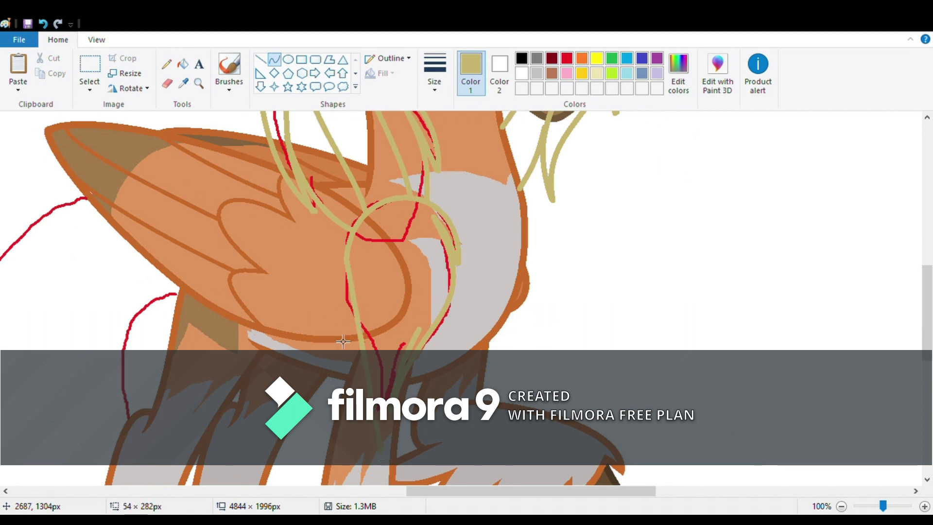
pyautogui.moveTo(344, 343)
pyautogui.mouseDown()
pyautogui.moveTo(407, 381)
pyautogui.moveTo(390, 374)
pyautogui.mouseUp()
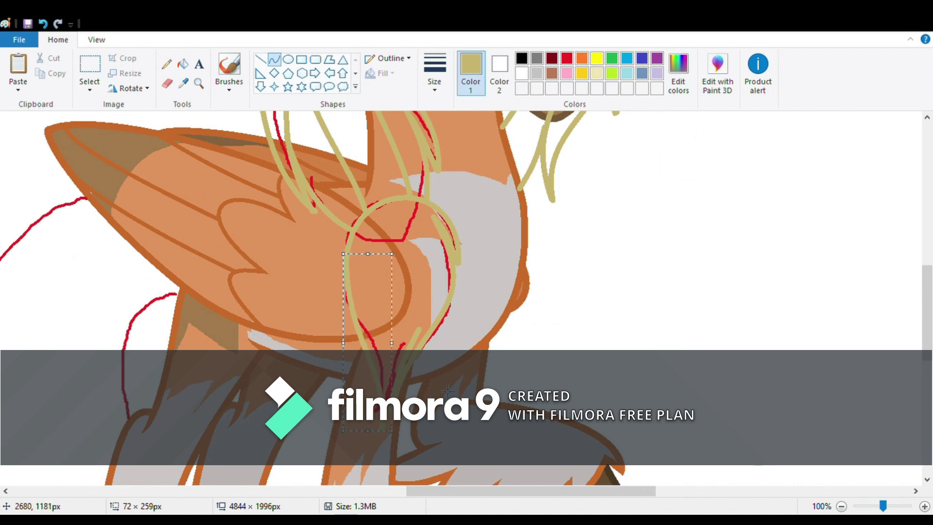
pyautogui.click(397, 440)
pyautogui.moveTo(412, 358); pyautogui.dragTo(416, 356)
pyautogui.click(390, 396)
pyautogui.click(393, 384)
pyautogui.click(44, 24)
pyautogui.click(43, 24)
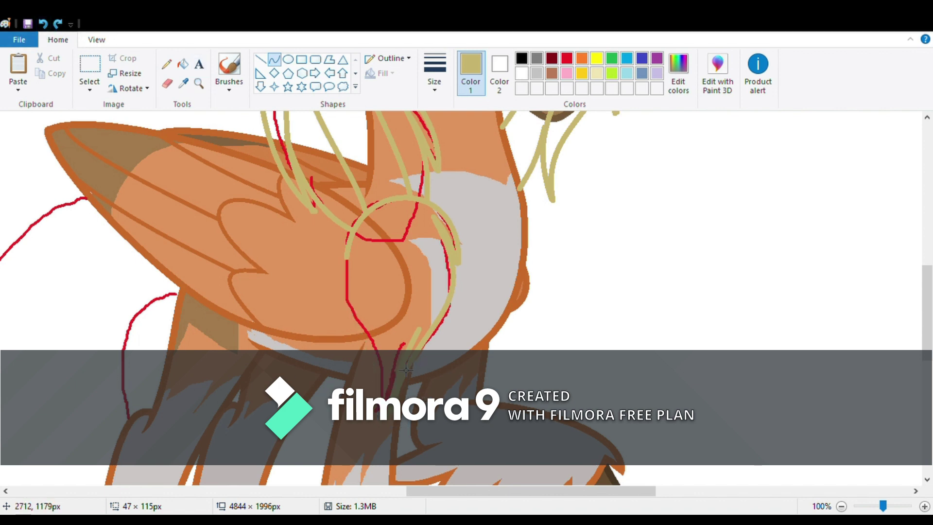
# Trace the lower pointed tip and the rear edge of the gathered hair in khaki
pyautogui.moveTo(410, 365)
pyautogui.mouseDown()
pyautogui.moveTo(364, 439)
pyautogui.moveTo(380, 423)
pyautogui.mouseUp()
pyautogui.moveTo(356, 383); pyautogui.dragTo(361, 439)
pyautogui.moveTo(350, 337)
pyautogui.mouseDown()
pyautogui.moveTo(411, 346)
pyautogui.moveTo(359, 343)
pyautogui.moveTo(348, 364)
pyautogui.moveTo(349, 349)
pyautogui.mouseUp()
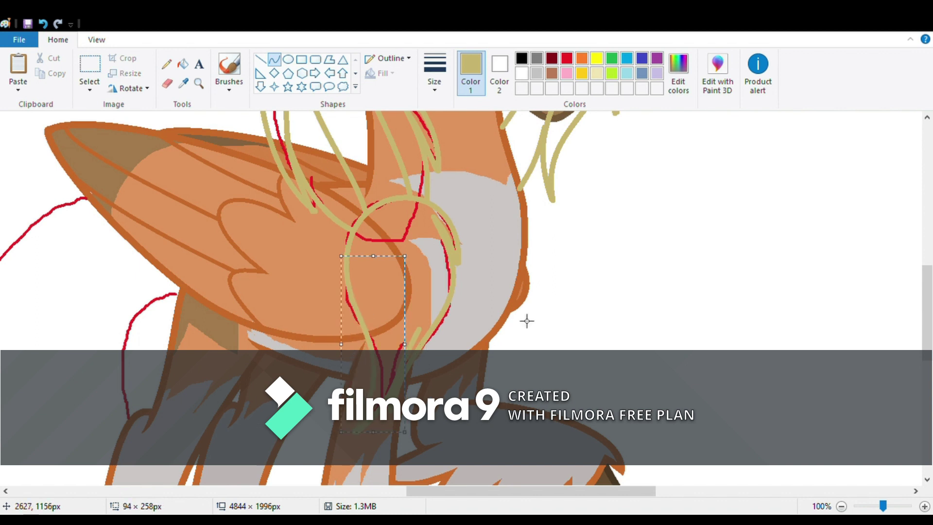
pyautogui.click(527, 331)
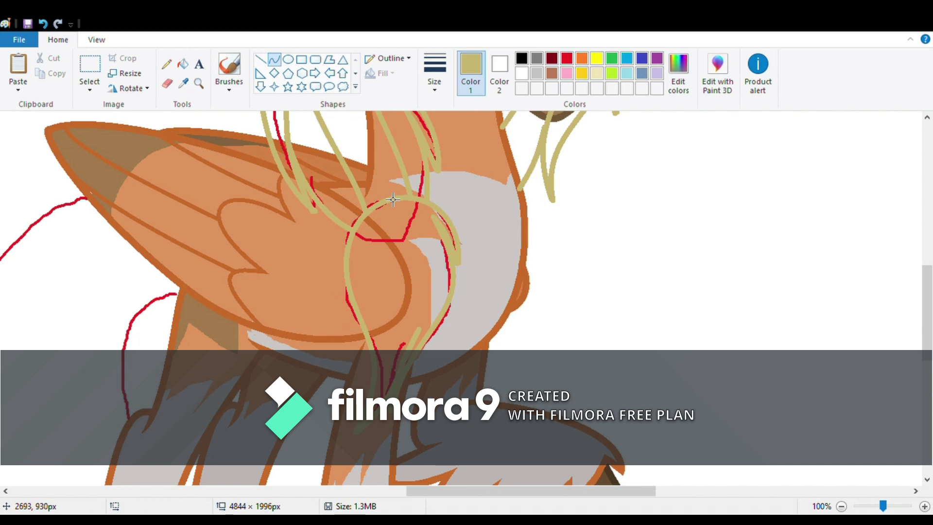
# Draw two wavy khaki strand lines inside the gathered hair, running down from its rounded top
pyautogui.moveTo(386, 213); pyautogui.dragTo(380, 373)
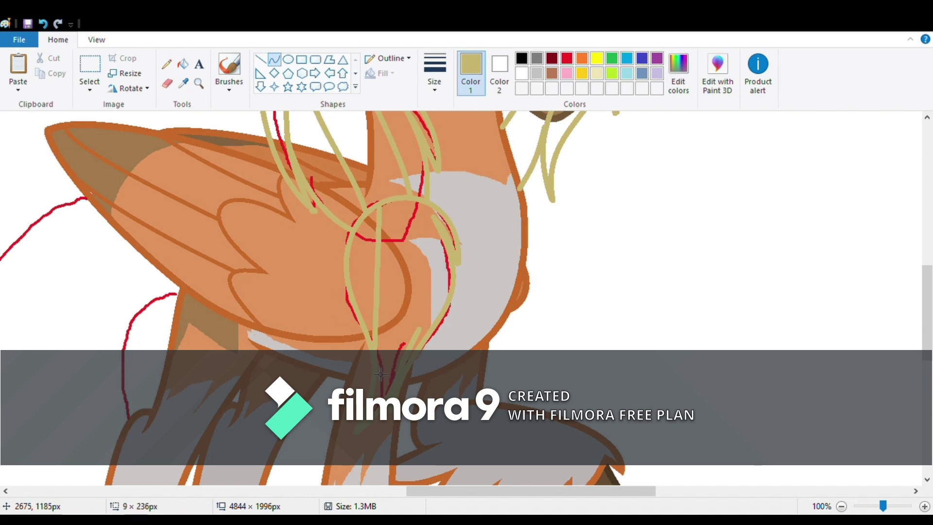
pyautogui.moveTo(350, 242); pyautogui.dragTo(416, 299)
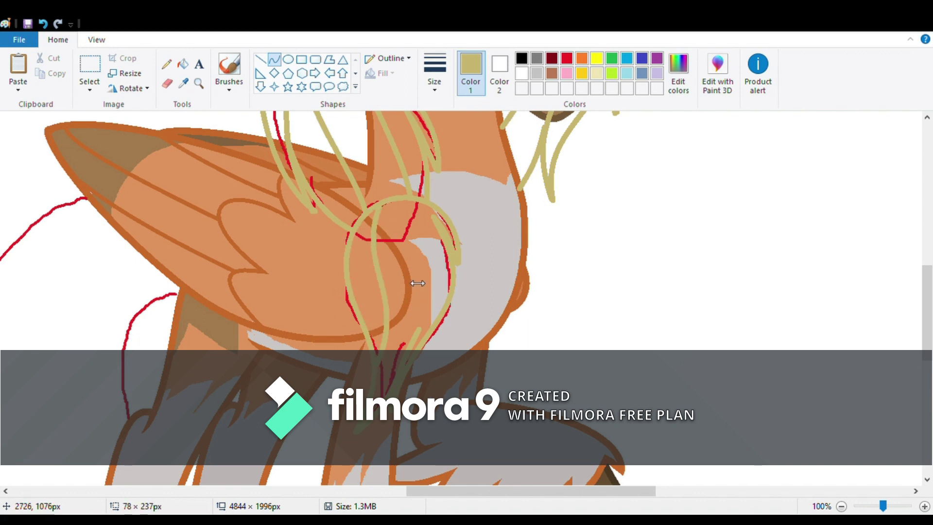
pyautogui.moveTo(385, 212)
pyautogui.mouseDown()
pyautogui.moveTo(437, 355)
pyautogui.moveTo(434, 324)
pyautogui.mouseUp()
pyautogui.click(569, 245)
pyautogui.moveTo(421, 259); pyautogui.dragTo(403, 244)
pyautogui.moveTo(455, 271); pyautogui.dragTo(530, 272)
# Trace the tail's inner edge in khaki, arching from the rump down to the back of the hind leg
pyautogui.scroll(-3, 525, 287)
pyautogui.scroll(12, 517, 323)
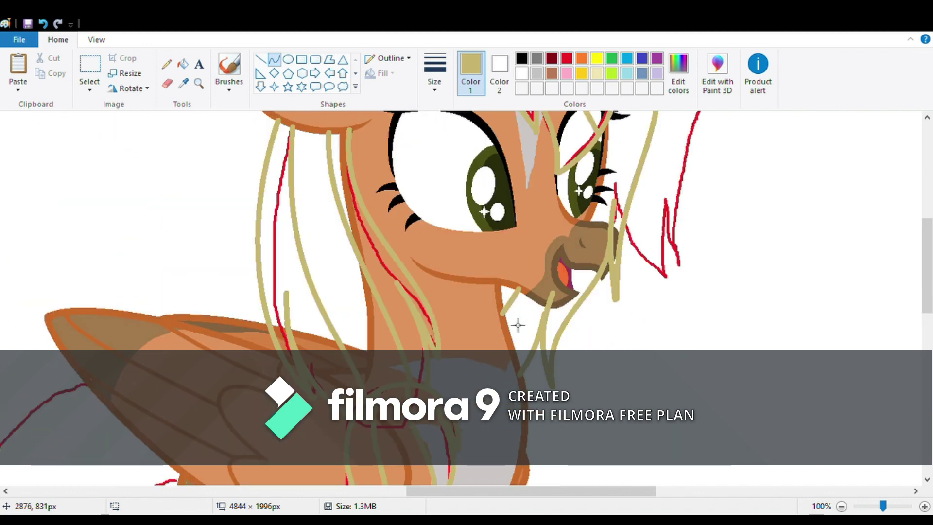
pyautogui.scroll(-5, 520, 329)
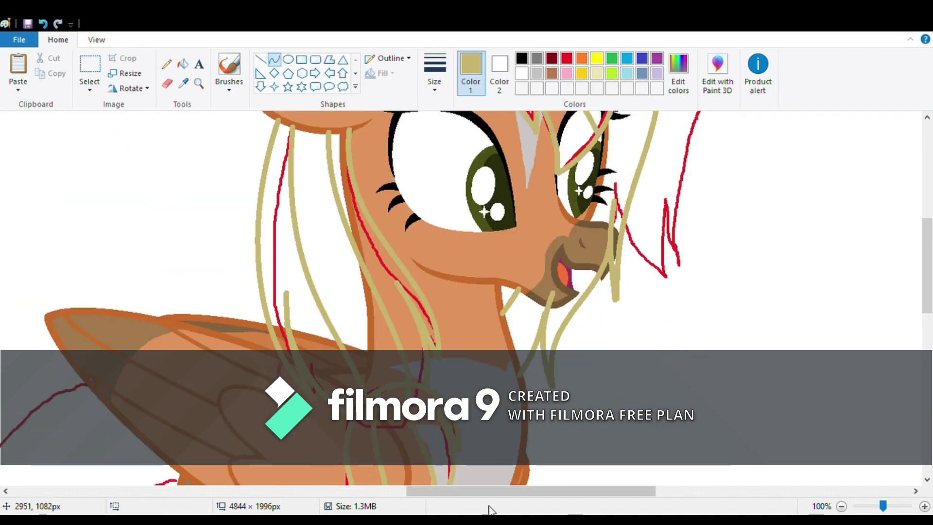
pyautogui.moveTo(489, 491); pyautogui.dragTo(415, 491)
pyautogui.scroll(10, 335, 316)
pyautogui.scroll(-5, 343, 294)
pyautogui.scroll(-10, 344, 294)
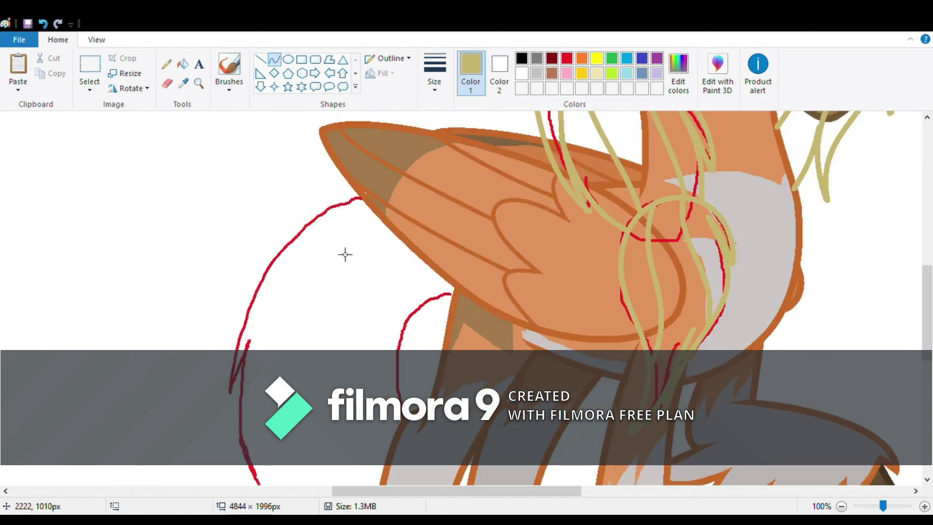
pyautogui.scroll(2, 457, 235)
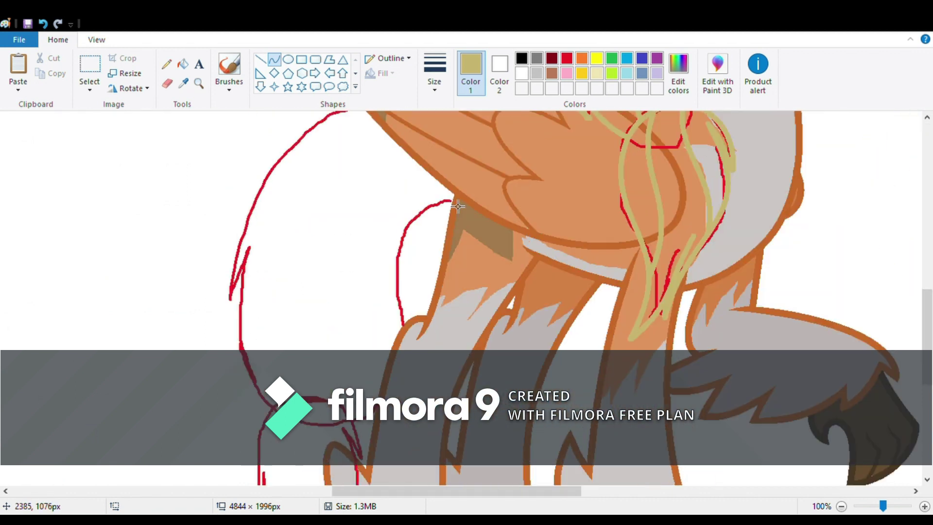
pyautogui.scroll(2, 458, 209)
pyautogui.moveTo(452, 292)
pyautogui.mouseDown()
pyautogui.moveTo(420, 436)
pyautogui.moveTo(394, 262)
pyautogui.moveTo(388, 272)
pyautogui.mouseUp()
pyautogui.moveTo(379, 344); pyautogui.dragTo(348, 353)
pyautogui.moveTo(395, 423); pyautogui.dragTo(392, 420)
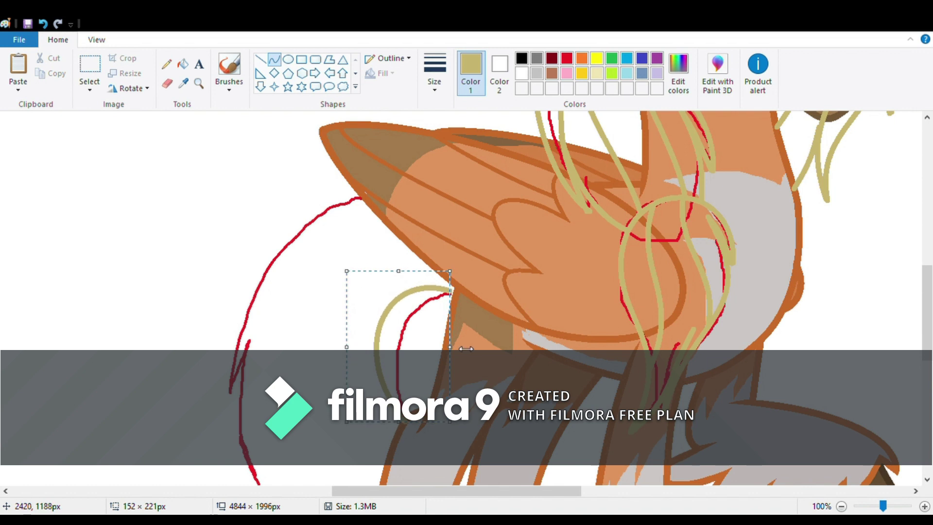
pyautogui.moveTo(449, 347); pyautogui.dragTo(455, 347)
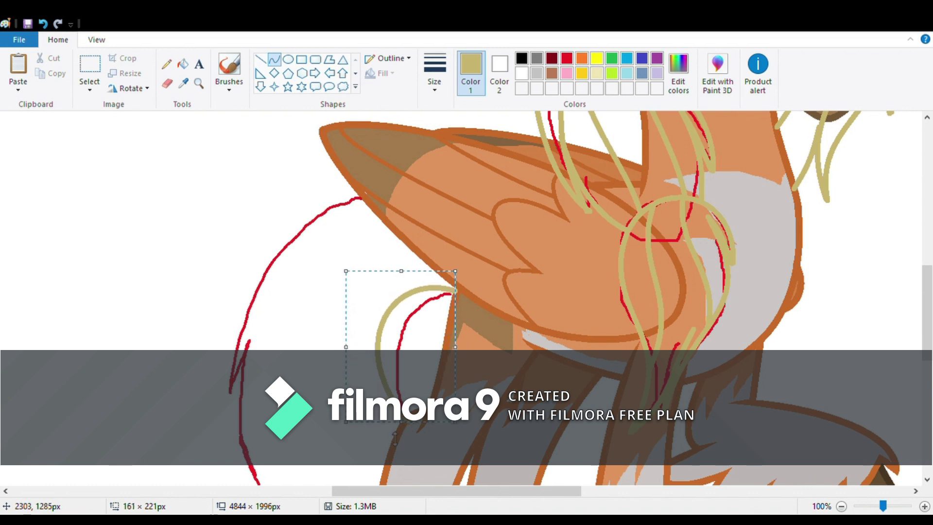
pyautogui.click(502, 315)
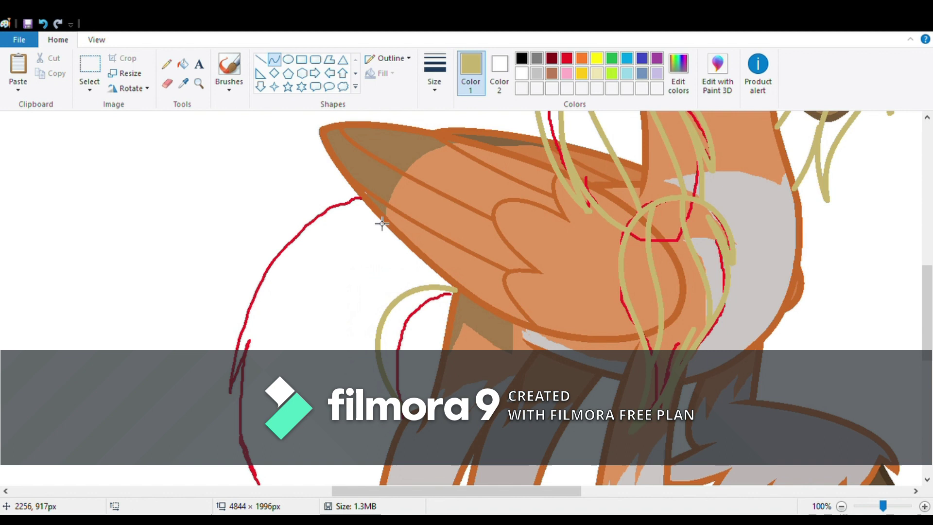
# Trace the tail's upper outer edge in khaki from beneath the wing to its pointed notch
pyautogui.moveTo(379, 221); pyautogui.dragTo(234, 414)
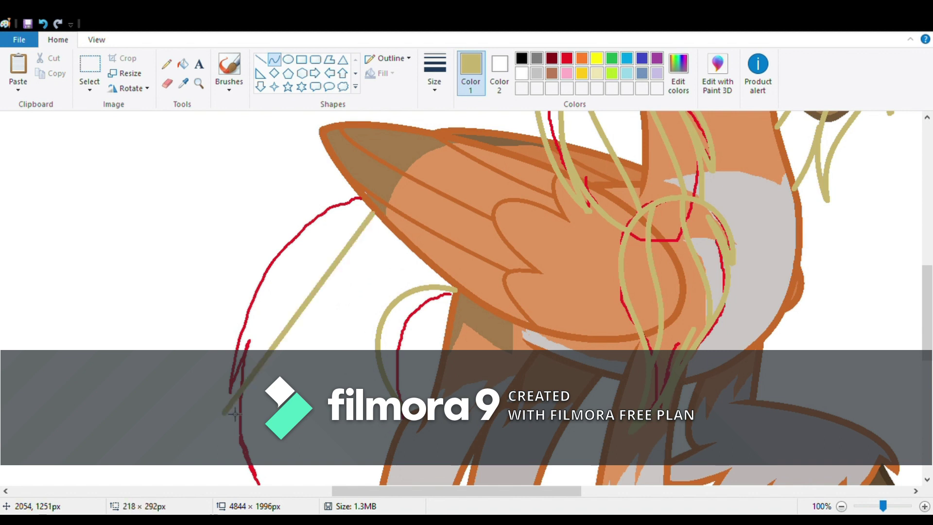
pyautogui.click(267, 258)
pyautogui.moveTo(225, 357); pyautogui.dragTo(244, 324)
pyautogui.click(180, 392)
pyautogui.moveTo(235, 413); pyautogui.dragTo(251, 365)
# Trace the tail's lower outer edge in khaki below the notch and add a curve across its bottom end
pyautogui.scroll(5, 318, 346)
pyautogui.scroll(-8, 369, 351)
pyautogui.scroll(4, 368, 351)
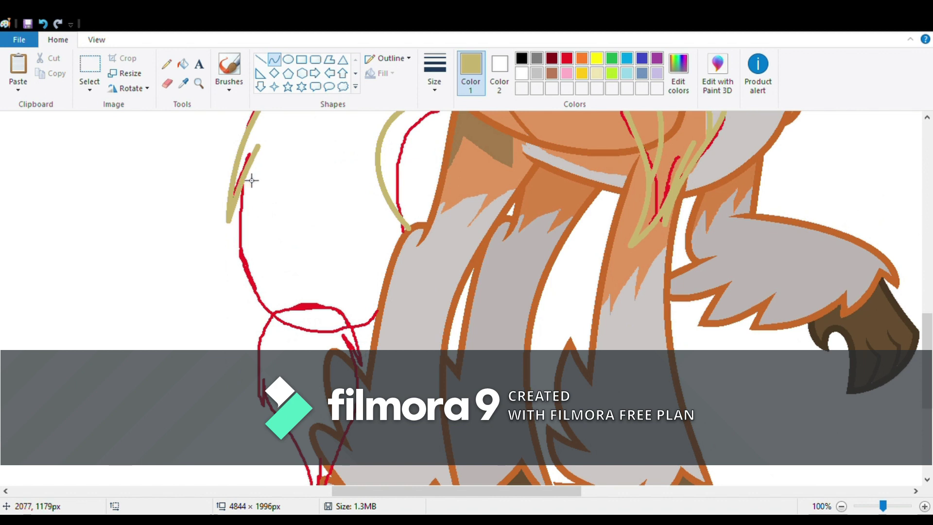
pyautogui.moveTo(244, 177); pyautogui.dragTo(272, 466)
pyautogui.moveTo(255, 311)
pyautogui.mouseDown()
pyautogui.moveTo(235, 290)
pyautogui.moveTo(314, 327)
pyautogui.mouseUp()
pyautogui.scroll(-5, 335, 332)
pyautogui.click(284, 199)
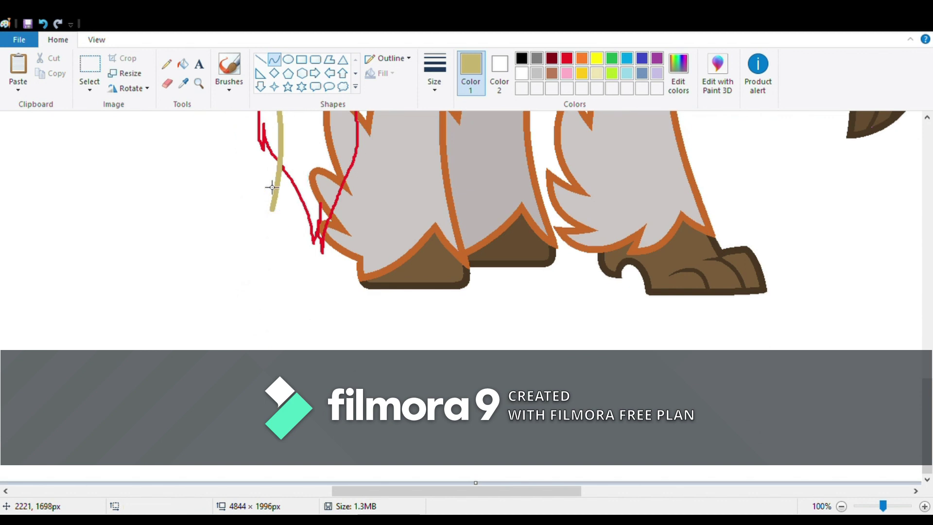
pyautogui.moveTo(277, 218)
pyautogui.mouseDown()
pyautogui.moveTo(330, 217)
pyautogui.moveTo(313, 221)
pyautogui.moveTo(322, 210)
pyautogui.mouseUp()
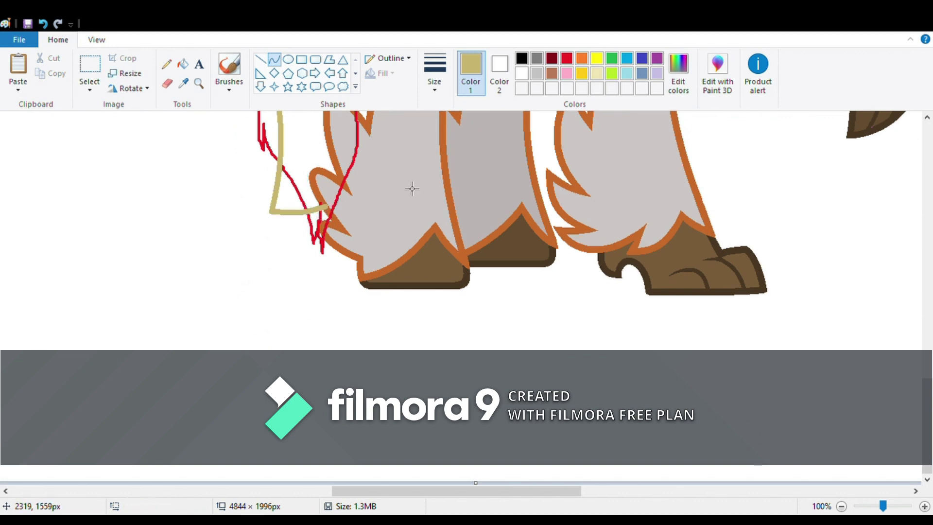
pyautogui.scroll(6, 412, 188)
pyautogui.scroll(-2, 411, 187)
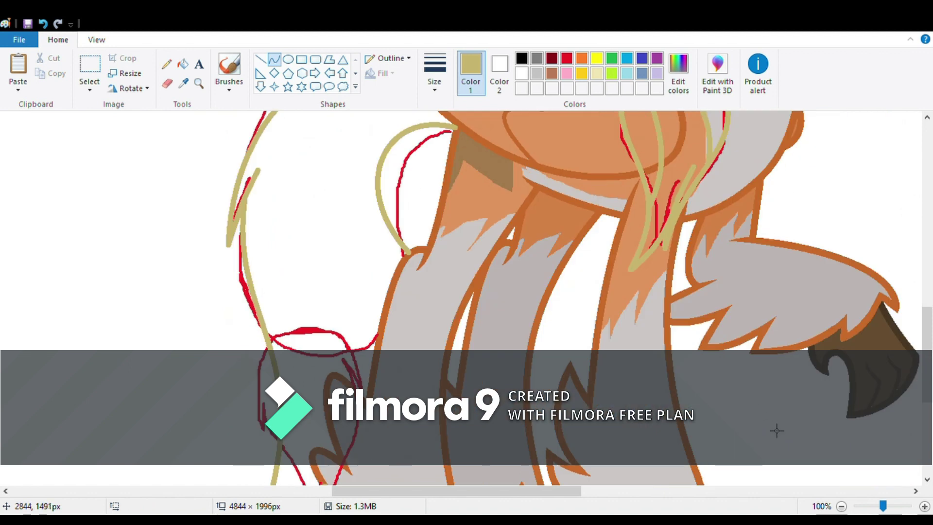
# Select the entire canvas and copy it
pyautogui.click(842, 505)
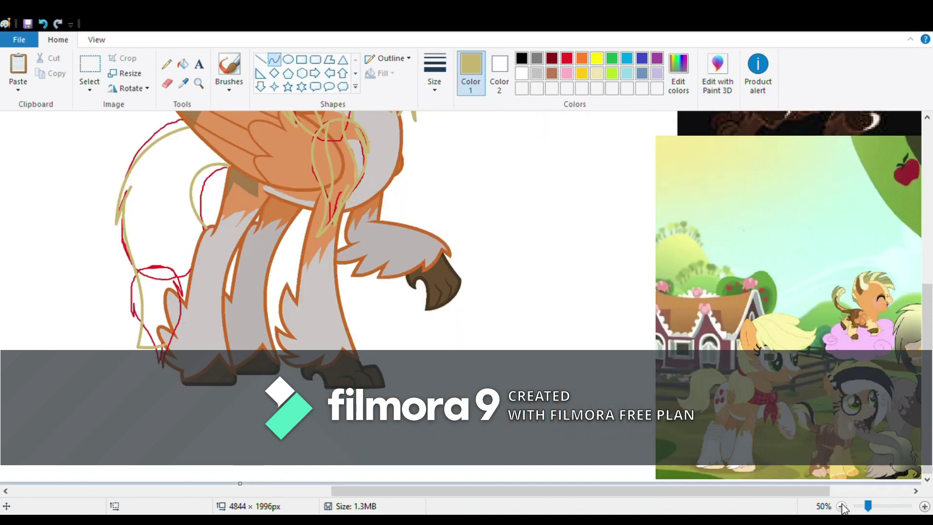
pyautogui.click(842, 505)
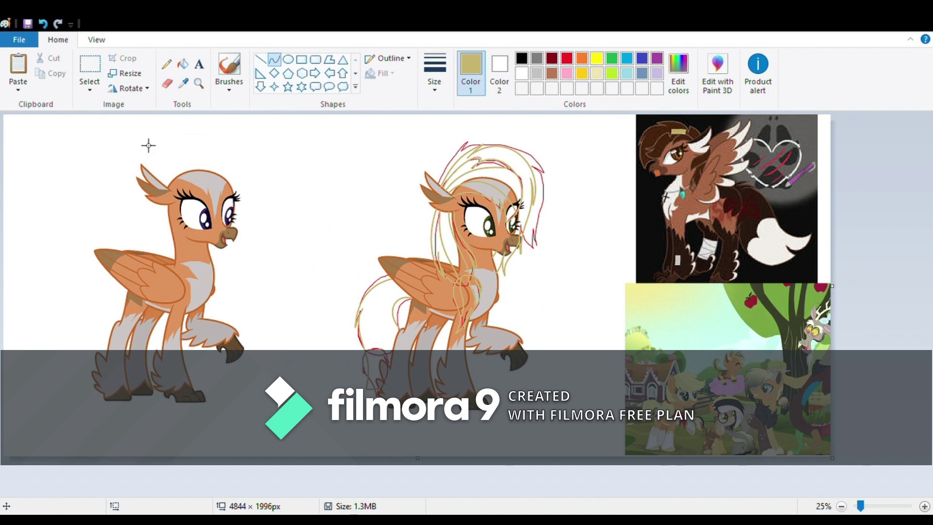
pyautogui.click(90, 64)
pyautogui.hotkey('ctrl', 'a')
pyautogui.click(50, 73)
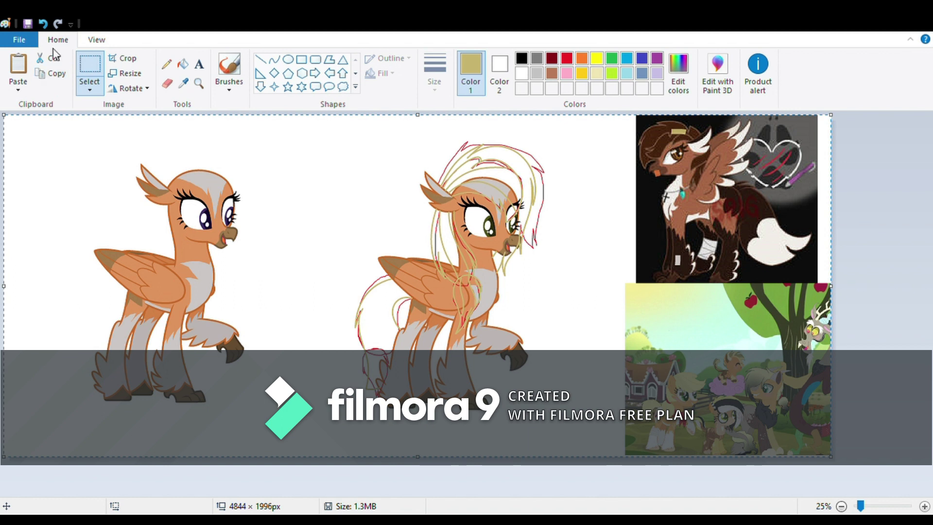
# Clear the canvas, set the secondary colour to red, and paste the copied artwork back to drop the red sketch lines
pyautogui.press('Delete')
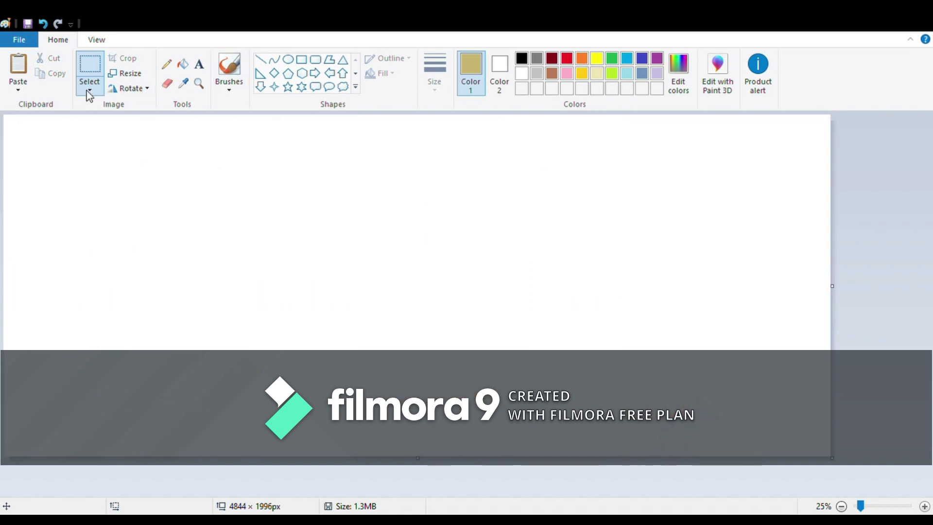
pyautogui.click(499, 75)
pyautogui.click(566, 59)
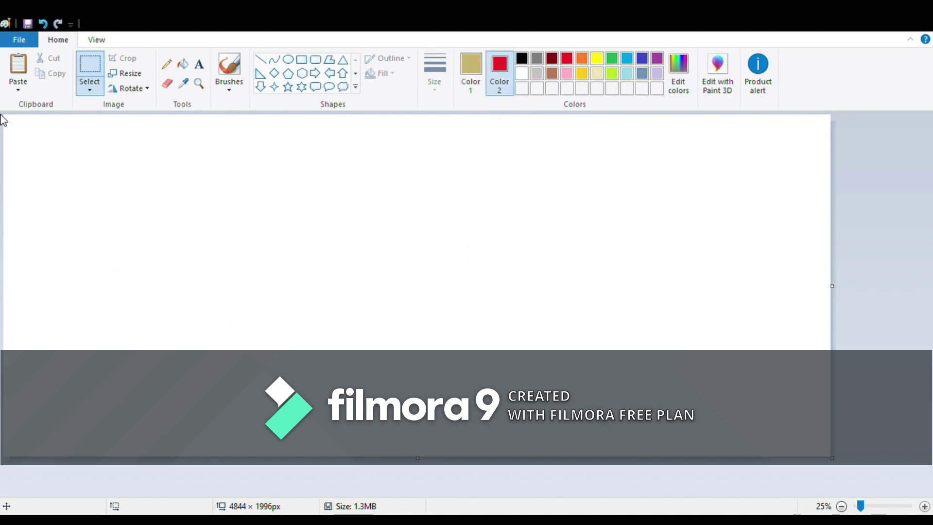
pyautogui.click(18, 68)
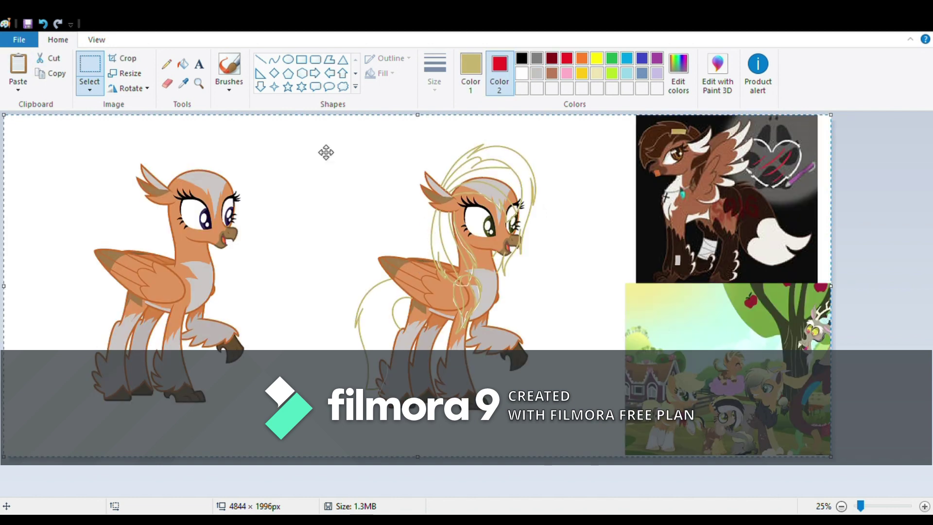
# Taper the end of the khaki mane curl on the chest with white curves along both its sides
pyautogui.click(199, 83)
pyautogui.click(531, 324)
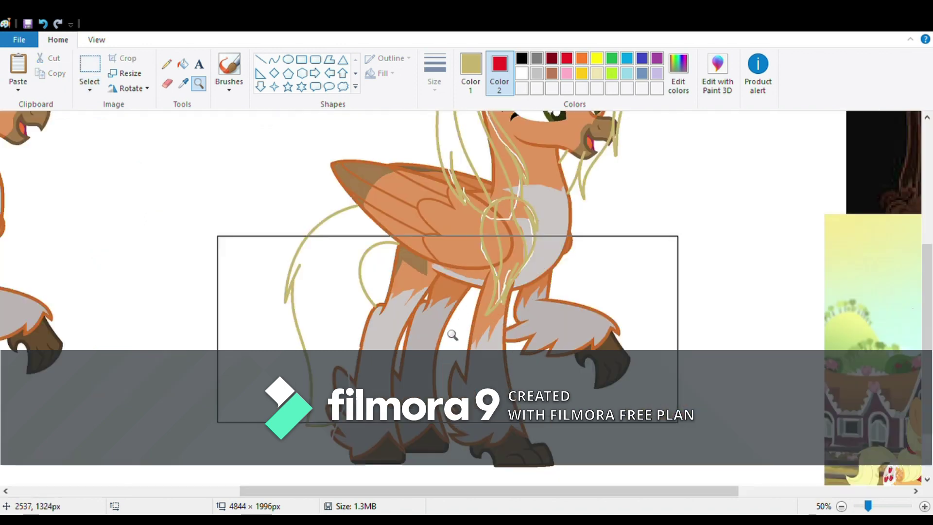
pyautogui.click(596, 263)
pyautogui.click(304, 246)
pyautogui.click(274, 59)
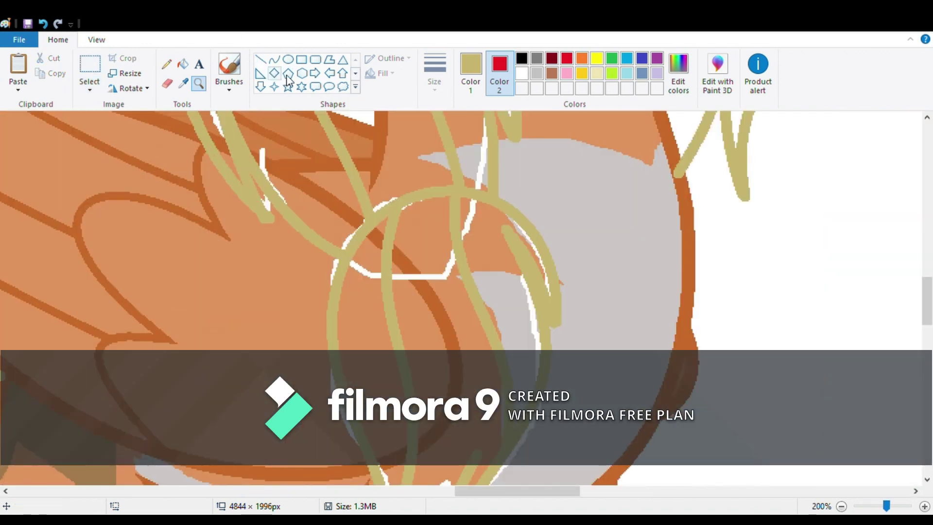
pyautogui.click(471, 70)
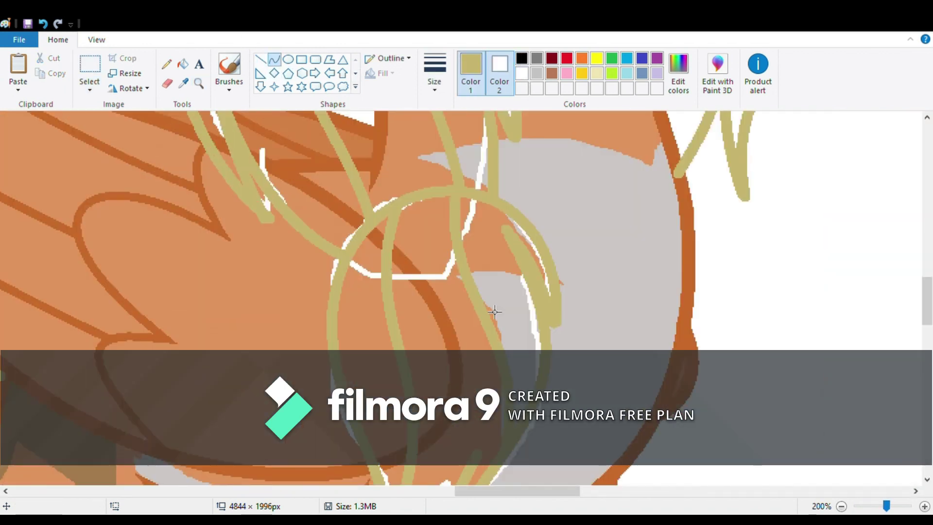
pyautogui.moveTo(499, 220); pyautogui.dragTo(527, 321)
pyautogui.click(521, 280)
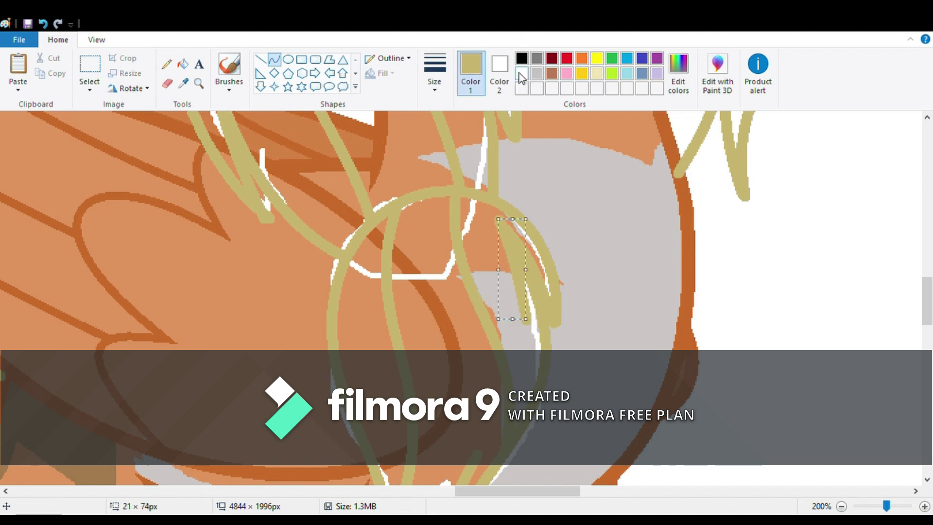
pyautogui.click(521, 73)
pyautogui.moveTo(558, 330); pyautogui.dragTo(559, 230)
pyautogui.click(575, 308)
pyautogui.click(574, 293)
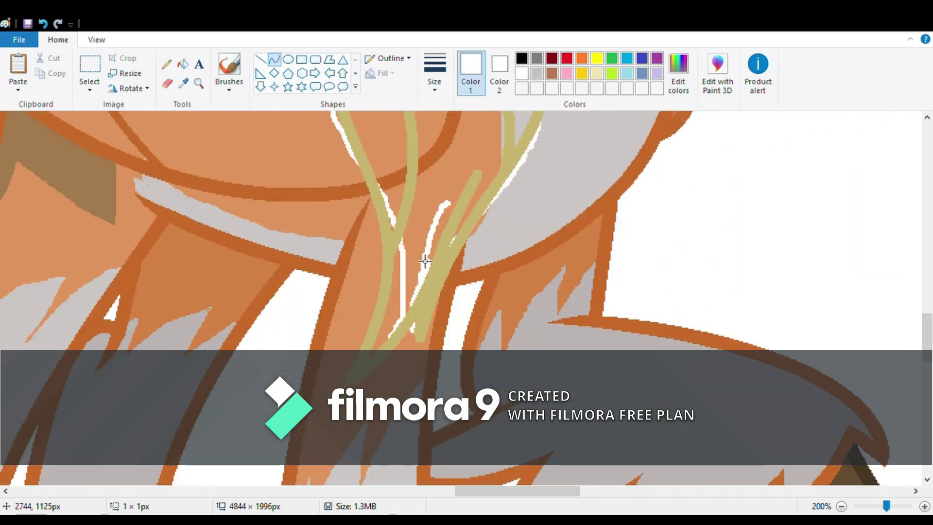
# Taper the lower mane tips above the front leg with white curves beside and below the khaki strands
pyautogui.moveTo(481, 169)
pyautogui.mouseDown()
pyautogui.moveTo(425, 261)
pyautogui.moveTo(414, 257)
pyautogui.mouseUp()
pyautogui.moveTo(440, 195); pyautogui.dragTo(457, 194)
pyautogui.moveTo(421, 356); pyautogui.dragTo(471, 273)
pyautogui.moveTo(451, 312); pyautogui.dragTo(447, 309)
pyautogui.moveTo(419, 357); pyautogui.dragTo(417, 351)
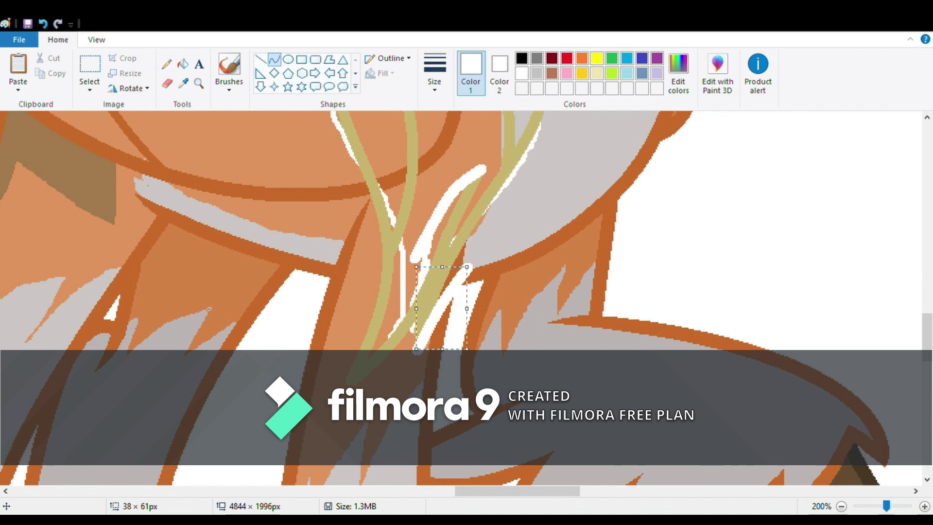
pyautogui.moveTo(344, 385)
pyautogui.mouseDown()
pyautogui.moveTo(397, 355)
pyautogui.moveTo(379, 382)
pyautogui.mouseUp()
pyautogui.click(373, 373)
# Taper both ends of the short mane strand beside the wing with white curves
pyautogui.scroll(-4, 319, 284)
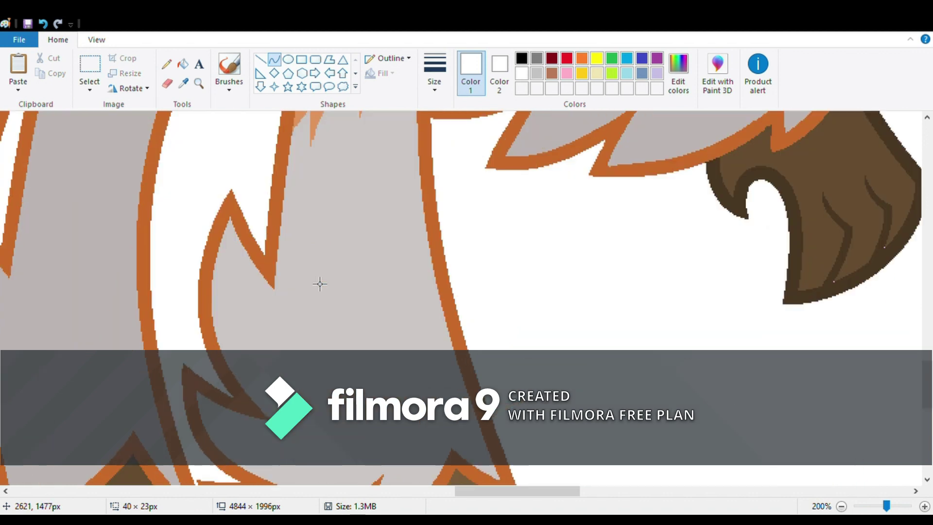
pyautogui.scroll(9, 319, 284)
pyautogui.scroll(-5, 309, 317)
pyautogui.scroll(4, 428, 251)
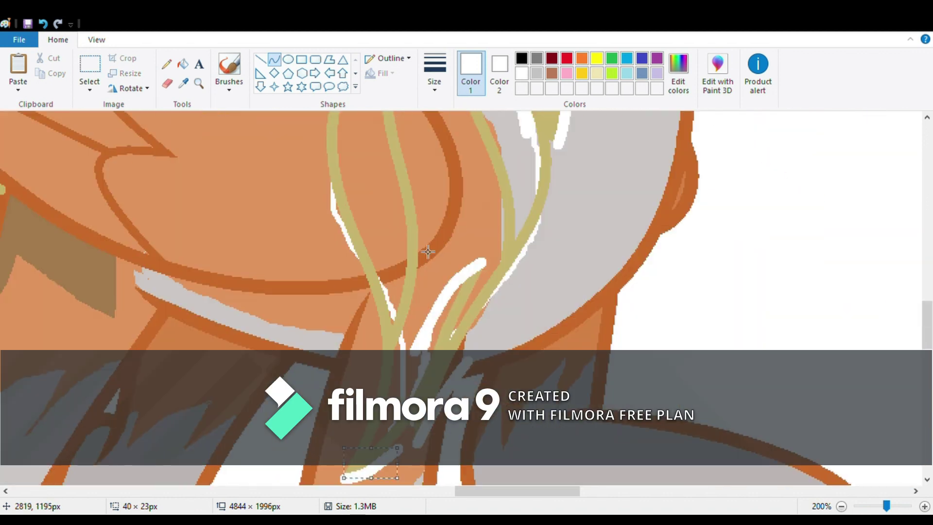
pyautogui.scroll(-7, 426, 251)
pyautogui.scroll(15, 279, 264)
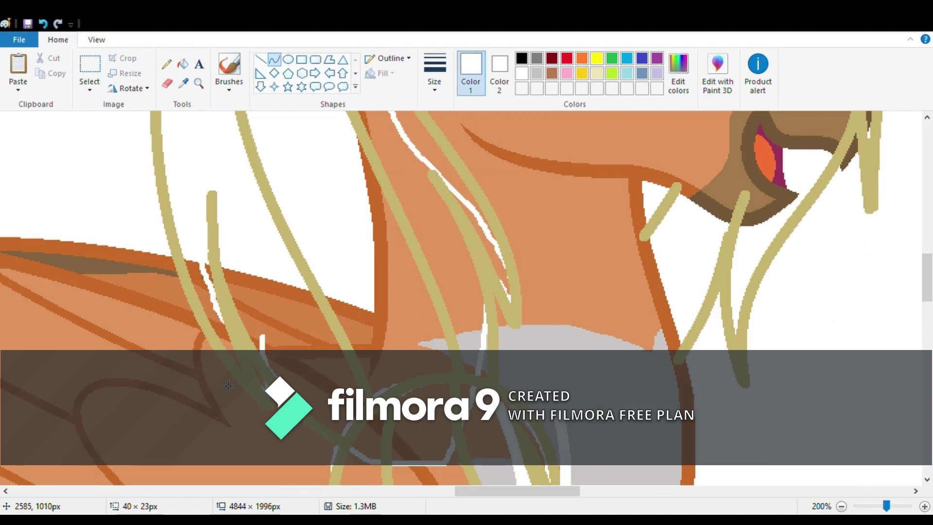
pyautogui.moveTo(218, 374)
pyautogui.mouseDown()
pyautogui.moveTo(212, 368)
pyautogui.moveTo(248, 403)
pyautogui.mouseUp()
pyautogui.moveTo(214, 188); pyautogui.dragTo(246, 303)
pyautogui.moveTo(233, 251); pyautogui.dragTo(231, 238)
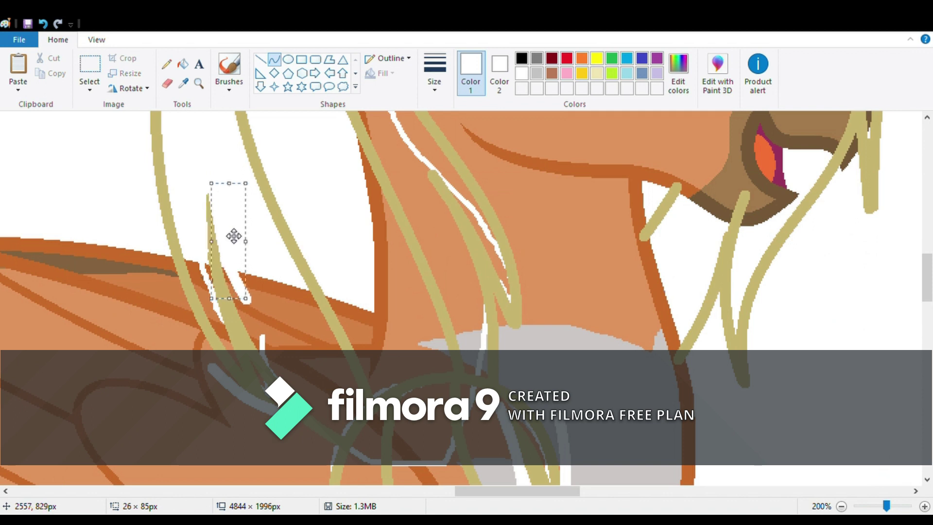
# Taper the upper and lower ends of the mane lock on the neck with white curves
pyautogui.click(437, 176)
pyautogui.moveTo(428, 170)
pyautogui.mouseDown()
pyautogui.moveTo(466, 258)
pyautogui.moveTo(454, 234)
pyautogui.moveTo(474, 239)
pyautogui.mouseUp()
pyautogui.moveTo(519, 338)
pyautogui.mouseDown()
pyautogui.moveTo(529, 281)
pyautogui.moveTo(521, 241)
pyautogui.mouseUp()
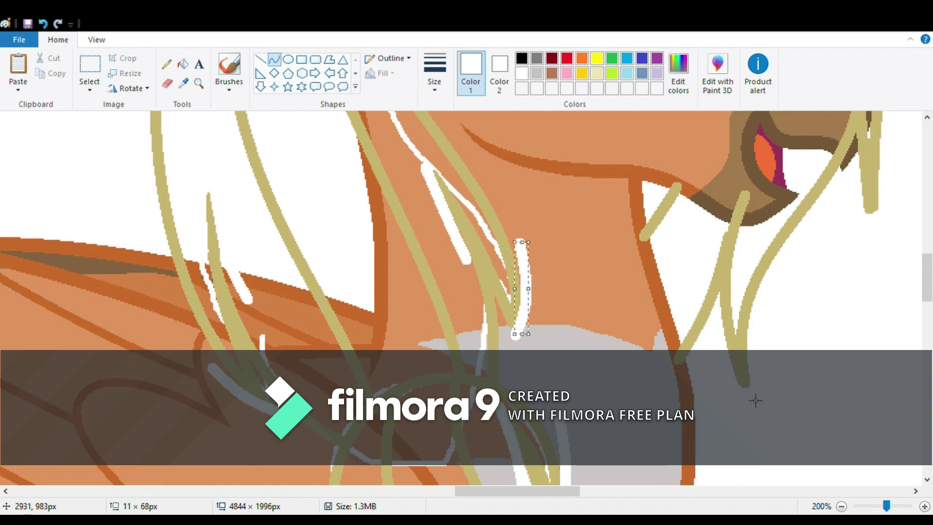
# Sharpen the lower tip of the mane strand hanging in front of the chest with white curves
pyautogui.moveTo(744, 384); pyautogui.dragTo(720, 342)
pyautogui.moveTo(744, 376); pyautogui.dragTo(731, 340)
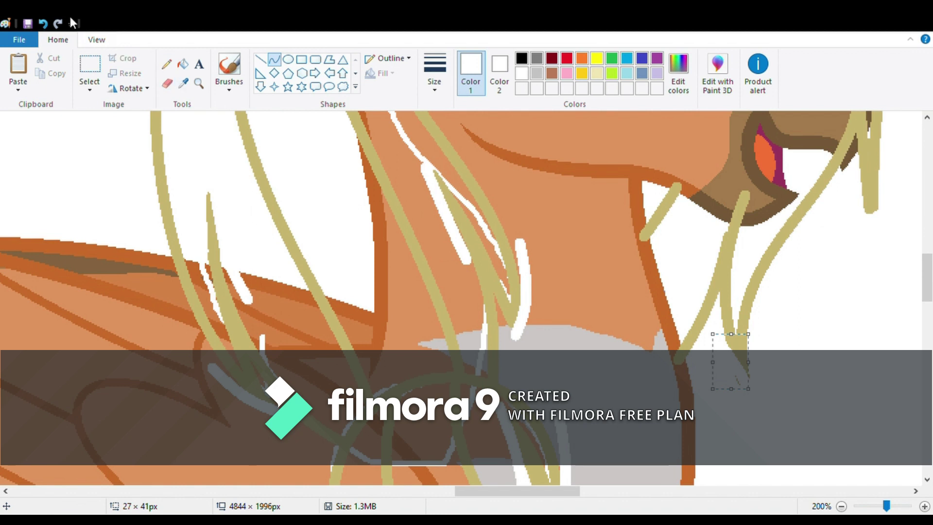
pyautogui.click(752, 400)
pyautogui.moveTo(725, 342); pyautogui.dragTo(714, 334)
# Sharpen the tip of the mane strand hanging just beyond the beak with a white curve
pyautogui.scroll(-4, 879, 277)
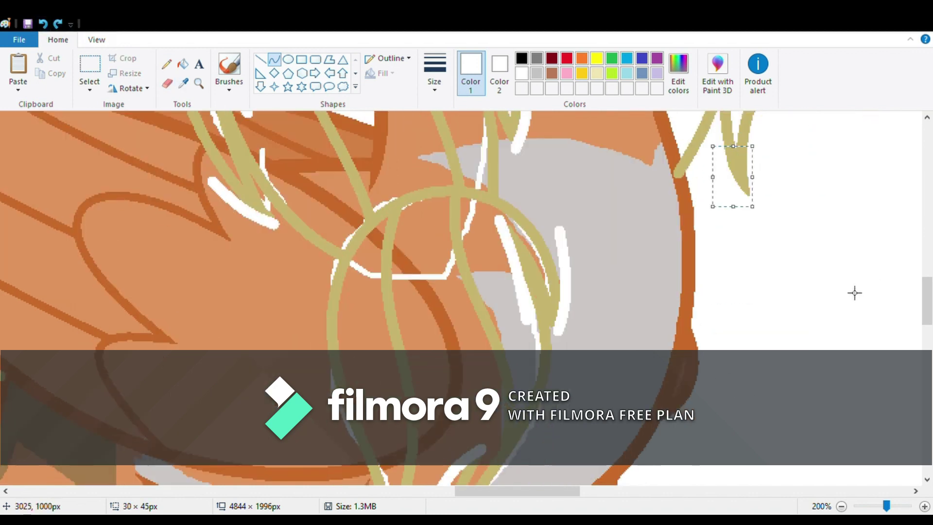
pyautogui.scroll(6, 853, 291)
pyautogui.moveTo(880, 317); pyautogui.dragTo(891, 204)
# Cut the strand off at the chin with a white curve and fill its leftover stub with white
pyautogui.scroll(-3, 723, 312)
pyautogui.scroll(3, 722, 313)
pyautogui.moveTo(723, 311); pyautogui.dragTo(767, 312)
pyautogui.click(749, 318)
pyautogui.click(747, 318)
pyautogui.click(508, 174)
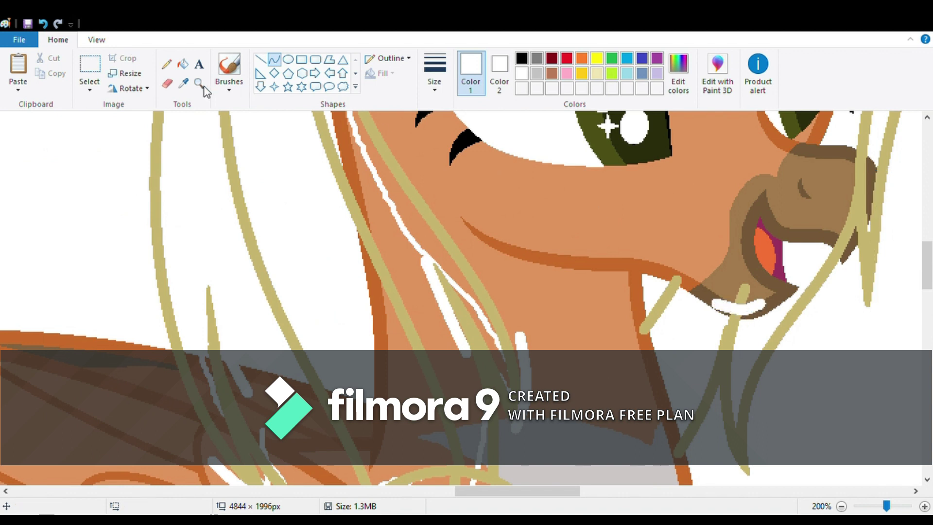
pyautogui.click(183, 64)
pyautogui.click(744, 302)
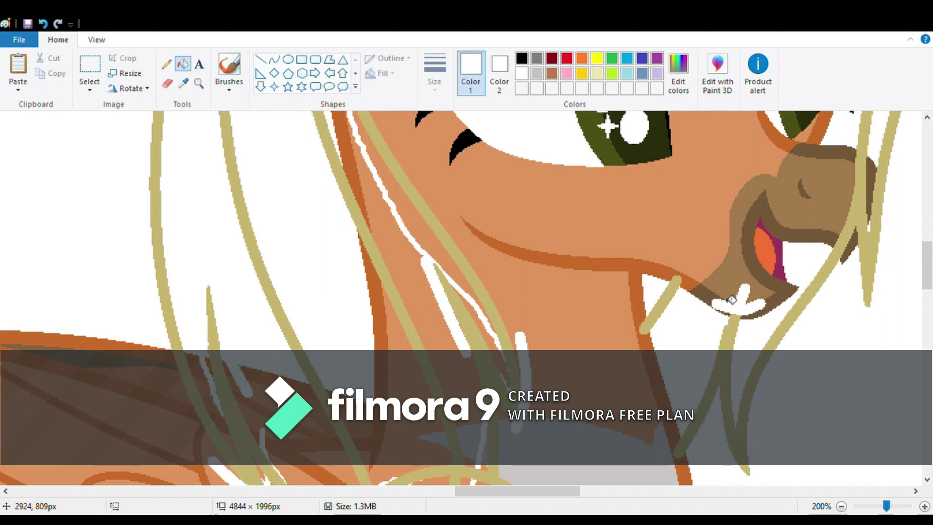
# Separate the strand section crossing the beak with white curves and fill that section with white
pyautogui.click(274, 59)
pyautogui.moveTo(858, 161)
pyautogui.mouseDown()
pyautogui.moveTo(842, 260)
pyautogui.moveTo(855, 253)
pyautogui.moveTo(888, 174)
pyautogui.moveTo(880, 202)
pyautogui.mouseUp()
pyautogui.click(810, 235)
pyautogui.moveTo(849, 257)
pyautogui.mouseDown()
pyautogui.moveTo(830, 243)
pyautogui.moveTo(842, 244)
pyautogui.mouseUp()
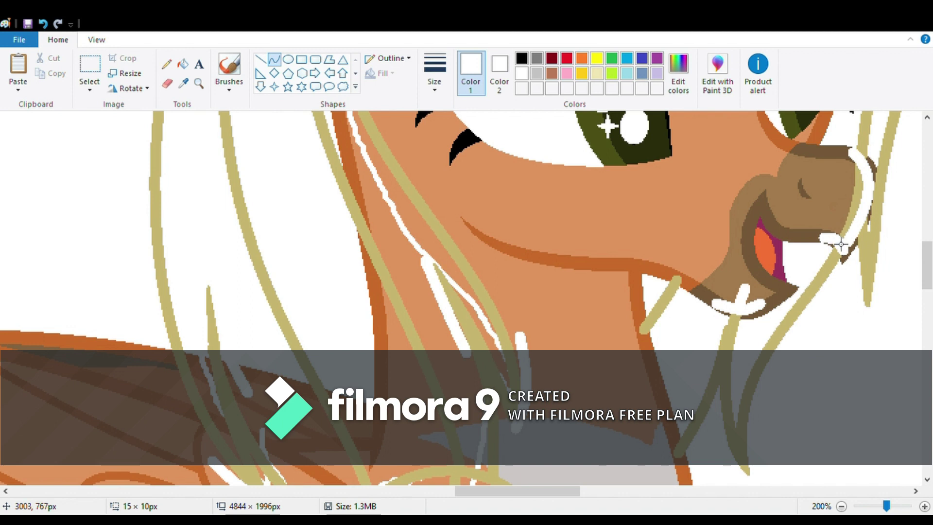
pyautogui.click(182, 64)
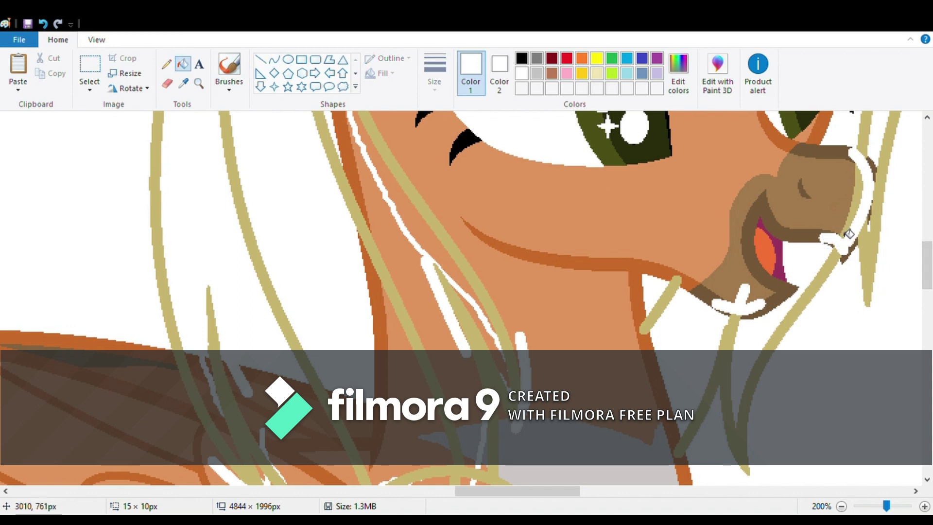
pyautogui.scroll(3, 818, 236)
pyautogui.scroll(5, 625, 249)
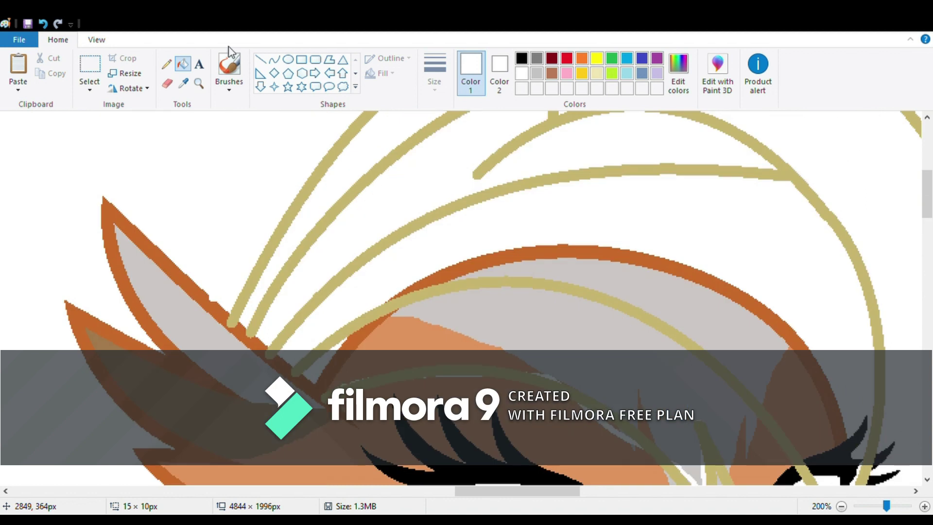
pyautogui.click(261, 60)
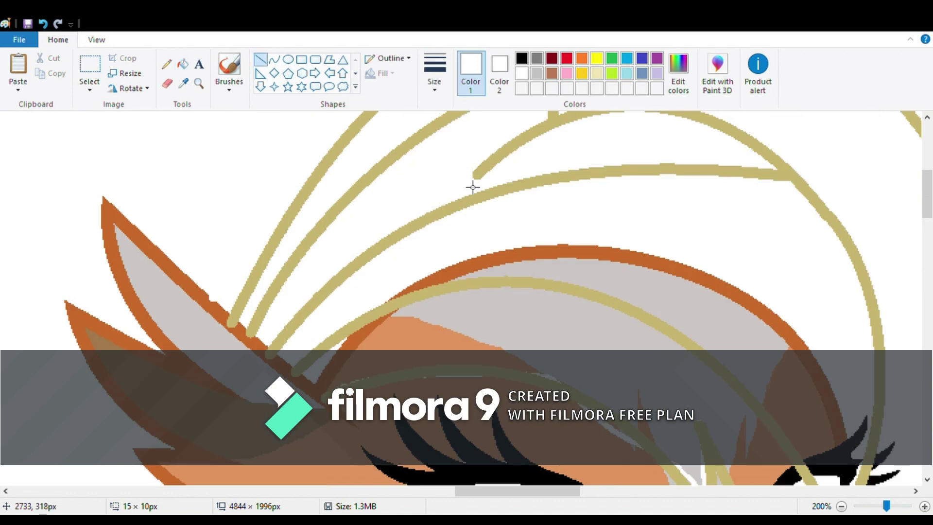
pyautogui.moveTo(476, 187); pyautogui.dragTo(544, 149)
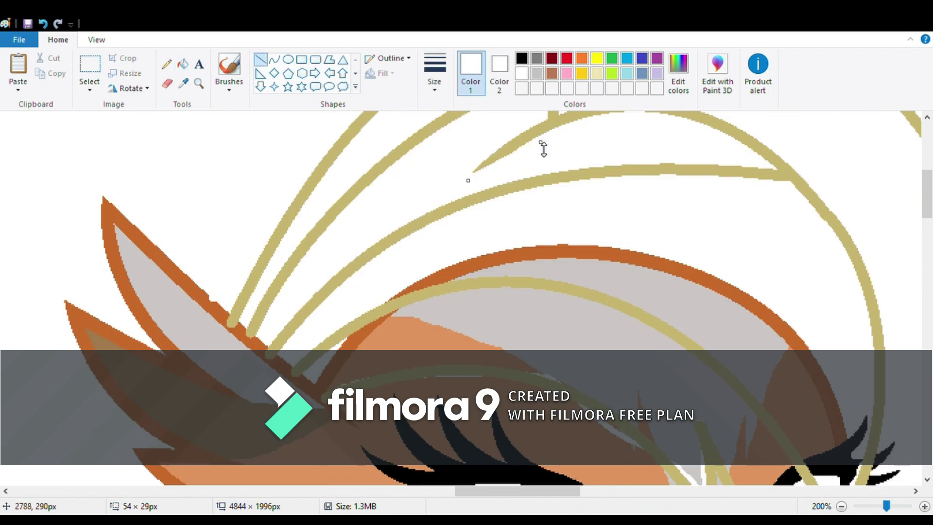
pyautogui.click(43, 25)
# Taper the short strand tip above the head and the forelock tips between the eyes with white curves
pyautogui.click(275, 60)
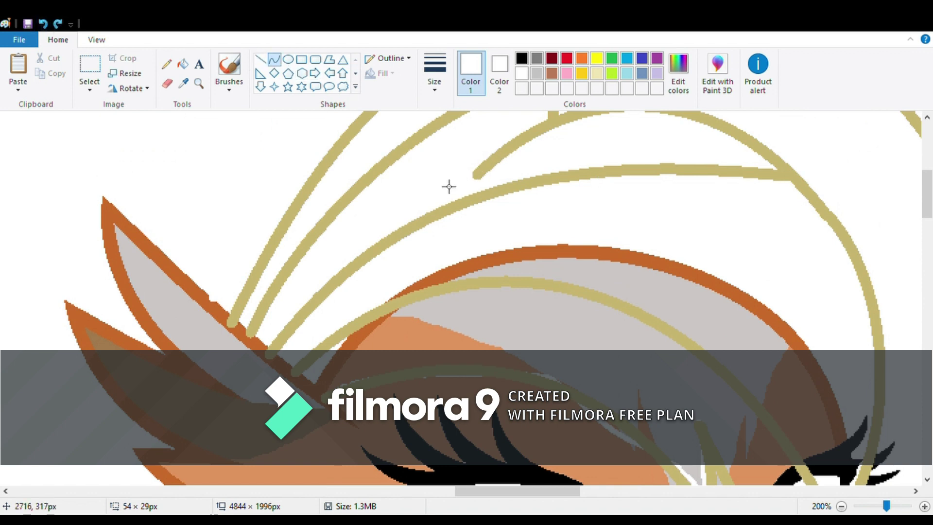
pyautogui.moveTo(489, 177); pyautogui.dragTo(570, 142)
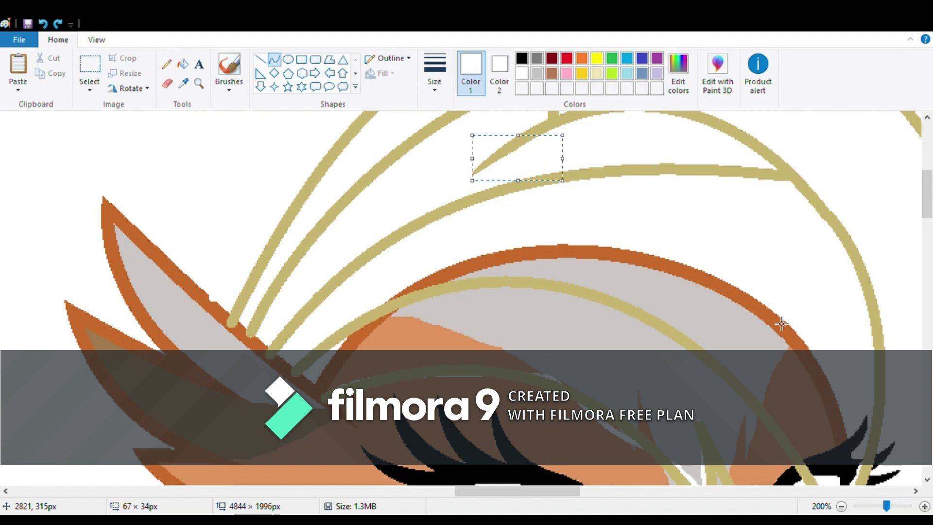
pyautogui.scroll(-4, 541, 150)
pyautogui.moveTo(692, 233); pyautogui.dragTo(746, 296)
pyautogui.moveTo(721, 256); pyautogui.dragTo(716, 247)
pyautogui.moveTo(747, 431)
pyautogui.mouseDown()
pyautogui.moveTo(822, 400)
pyautogui.moveTo(775, 434)
pyautogui.mouseUp()
pyautogui.moveTo(711, 350); pyautogui.dragTo(664, 297)
pyautogui.moveTo(685, 317); pyautogui.dragTo(688, 315)
# Sharpen the pointed ends of the notch at the top of the mane with white curves
pyautogui.scroll(-4, 723, 330)
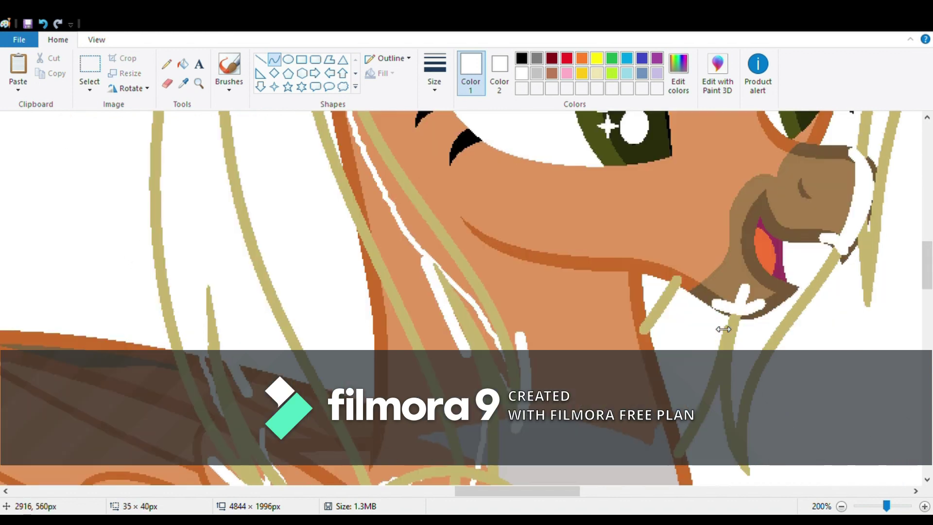
pyautogui.scroll(8, 723, 330)
pyautogui.click(657, 263)
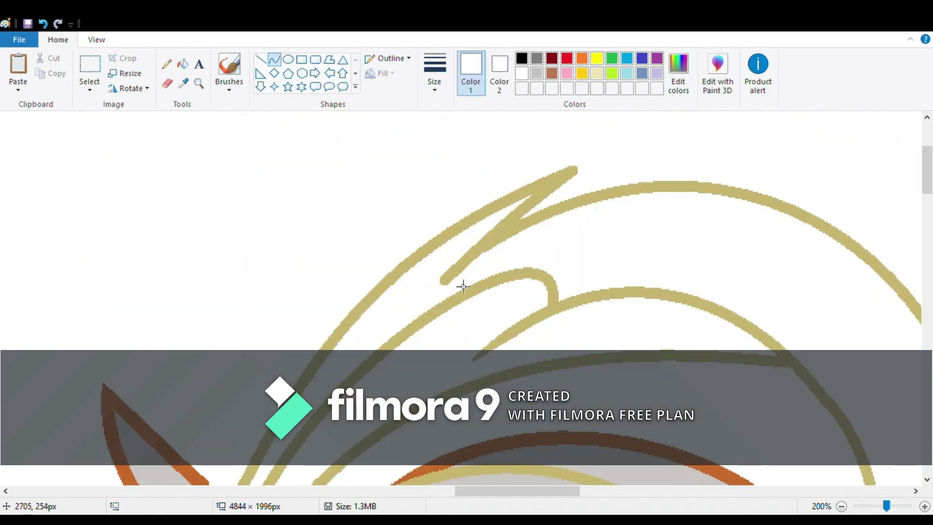
pyautogui.moveTo(446, 296); pyautogui.dragTo(493, 266)
pyautogui.moveTo(444, 188); pyautogui.dragTo(575, 170)
pyautogui.click(572, 171)
pyautogui.click(573, 170)
pyautogui.click(717, 182)
# Taper the short strand inside the mane's outer front edge with white curves along its sides
pyautogui.scroll(-1, 503, 310)
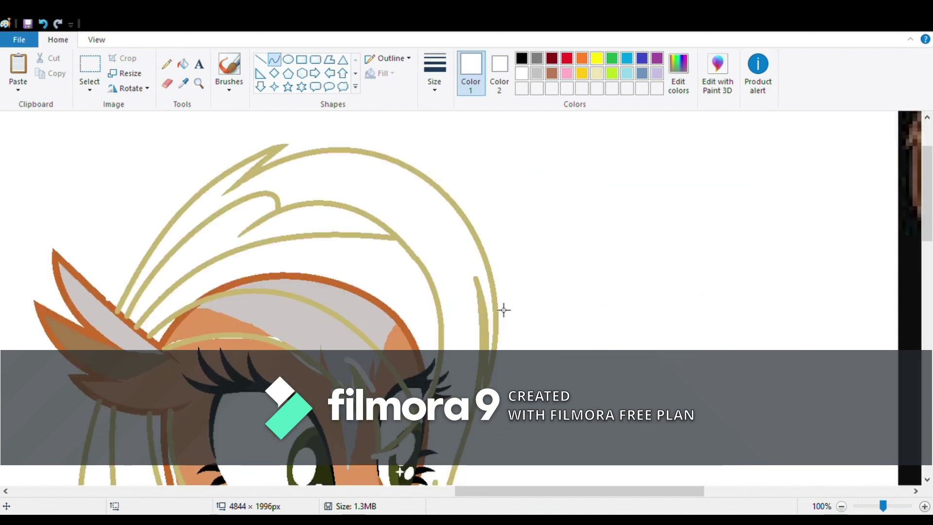
pyautogui.moveTo(478, 280)
pyautogui.mouseDown()
pyautogui.moveTo(480, 347)
pyautogui.moveTo(484, 338)
pyautogui.mouseUp()
pyautogui.moveTo(488, 389); pyautogui.dragTo(516, 296)
pyautogui.click(498, 381)
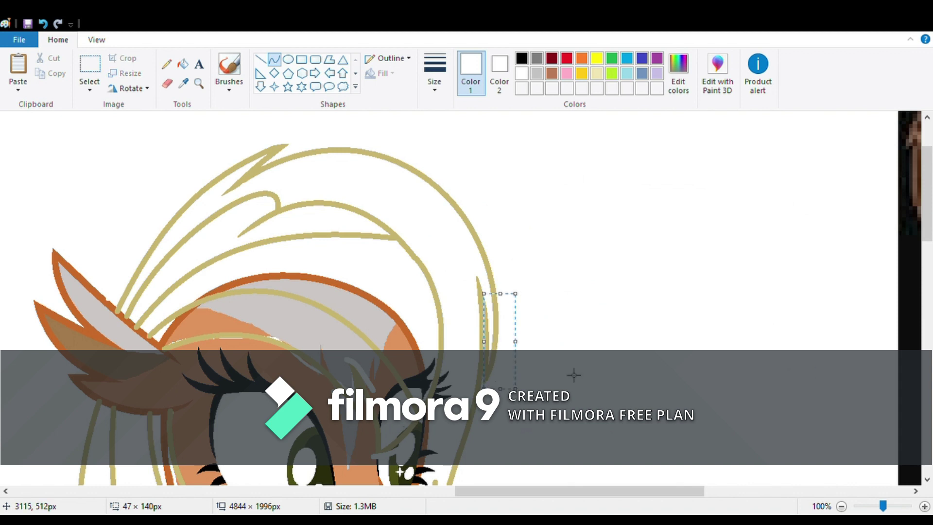
# Sharpen both points of the notch on the tail's outer edge with white curves
pyautogui.scroll(-6, 574, 374)
pyautogui.moveTo(517, 494); pyautogui.dragTo(368, 495)
pyautogui.scroll(6, 402, 358)
pyautogui.scroll(-9, 403, 358)
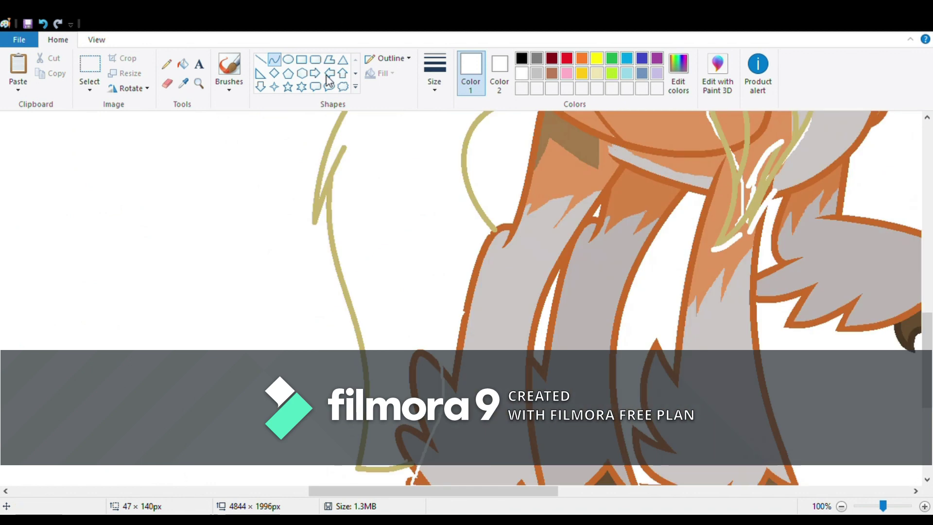
pyautogui.moveTo(356, 149); pyautogui.dragTo(345, 177)
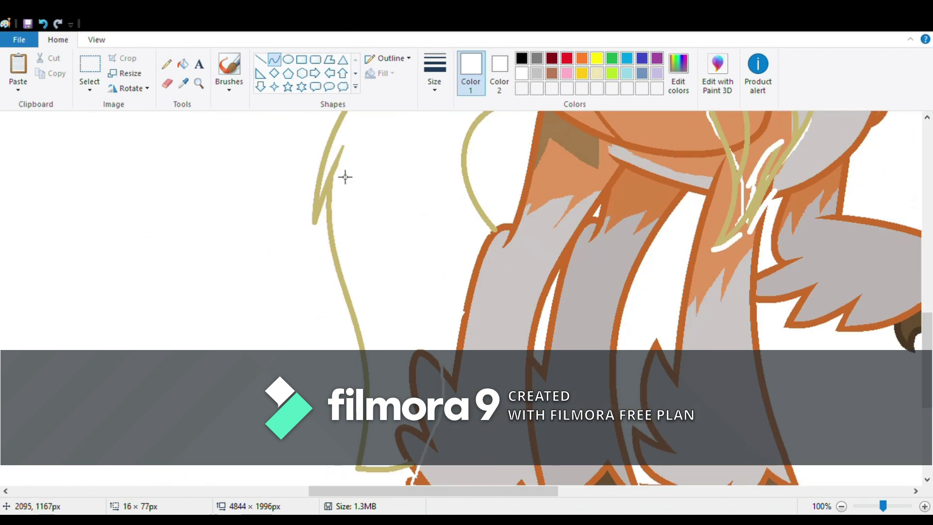
pyautogui.moveTo(322, 237)
pyautogui.mouseDown()
pyautogui.moveTo(311, 139)
pyautogui.moveTo(322, 138)
pyautogui.moveTo(316, 234)
pyautogui.moveTo(313, 204)
pyautogui.mouseUp()
pyautogui.click(503, 220)
# Select the whole griffon with the khaki mane and tail and cut it from the canvas
pyautogui.click(843, 507)
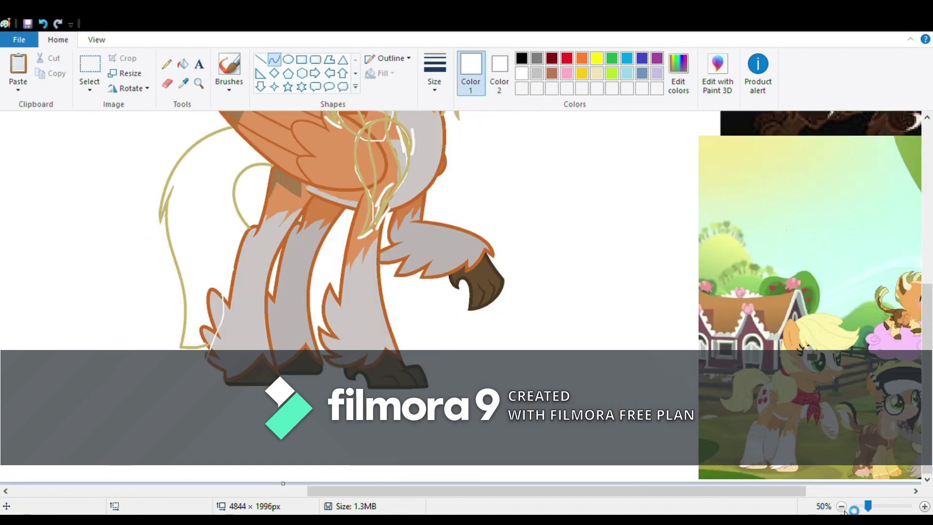
pyautogui.click(843, 507)
pyautogui.click(90, 65)
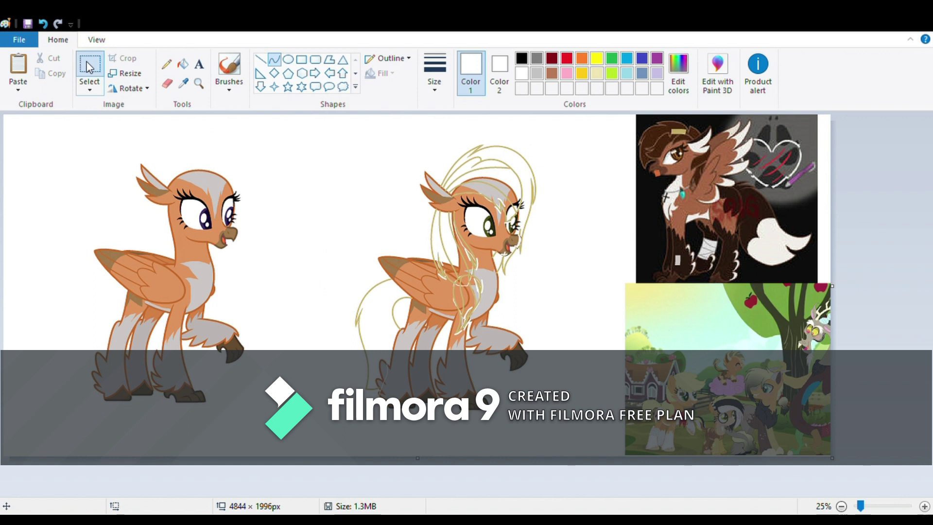
pyautogui.moveTo(307, 141); pyautogui.dragTo(576, 423)
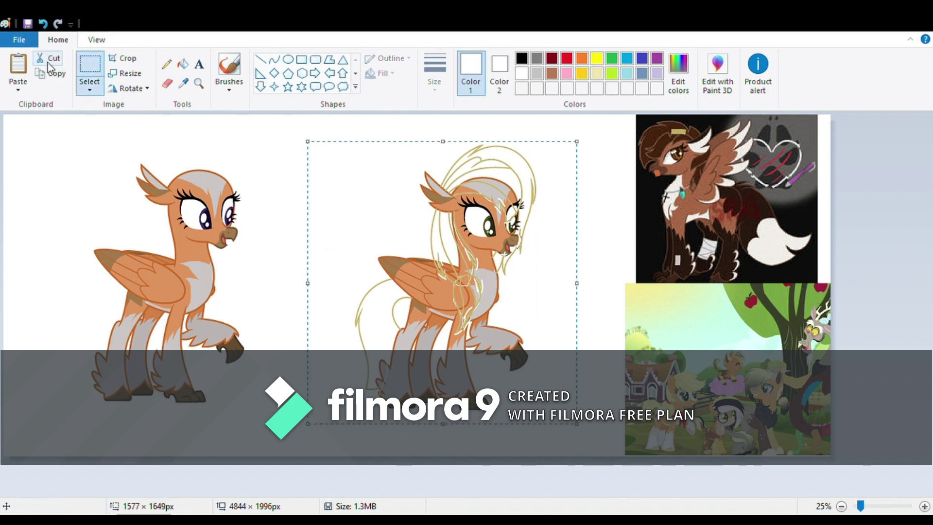
pyautogui.click(49, 58)
pyautogui.moveTo(315, 435); pyautogui.dragTo(16, 123)
pyautogui.moveTo(226, 306)
pyautogui.mouseDown()
pyautogui.moveTo(287, 308)
pyautogui.moveTo(282, 302)
pyautogui.mouseUp()
pyautogui.click(43, 26)
pyautogui.click(43, 25)
pyautogui.click(42, 26)
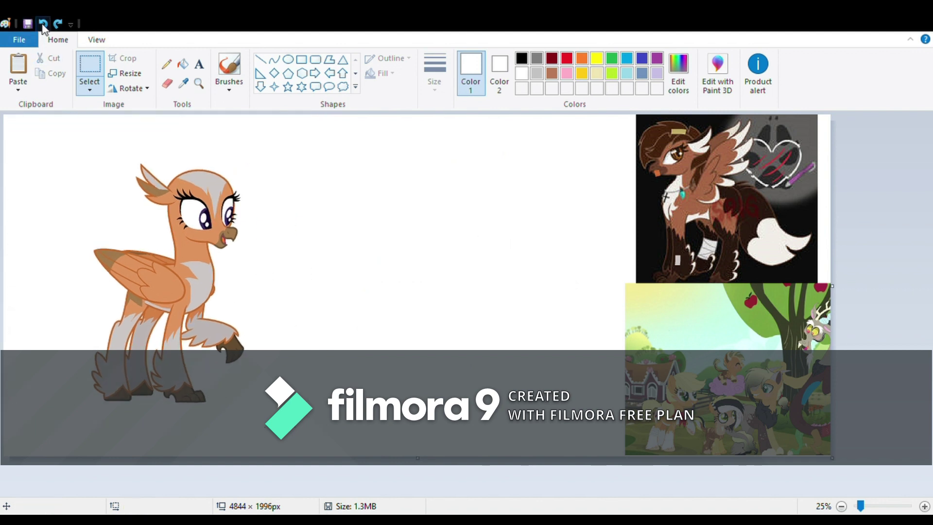
# Undo the cut of the maned griffon, then recolour the tip section of its upper ear outline red
pyautogui.click(43, 26)
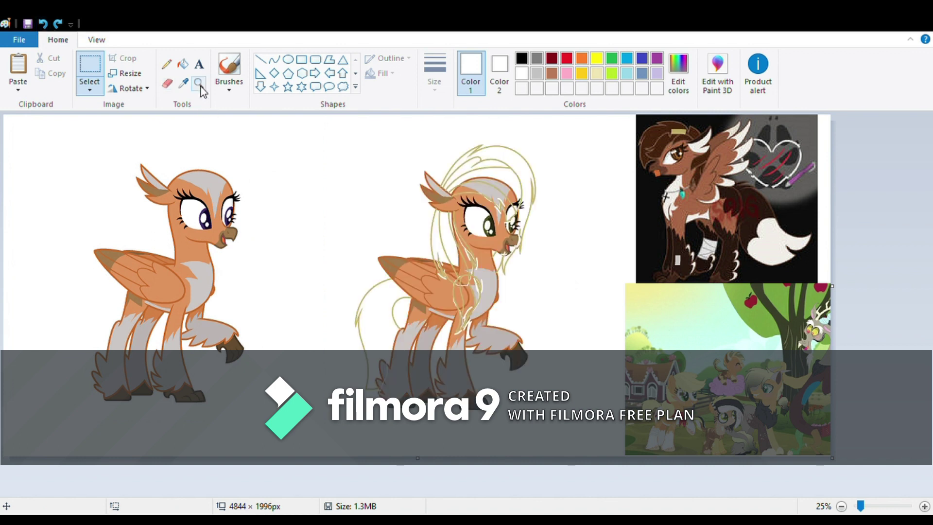
pyautogui.click(200, 85)
pyautogui.click(523, 272)
pyautogui.click(456, 200)
pyautogui.click(456, 199)
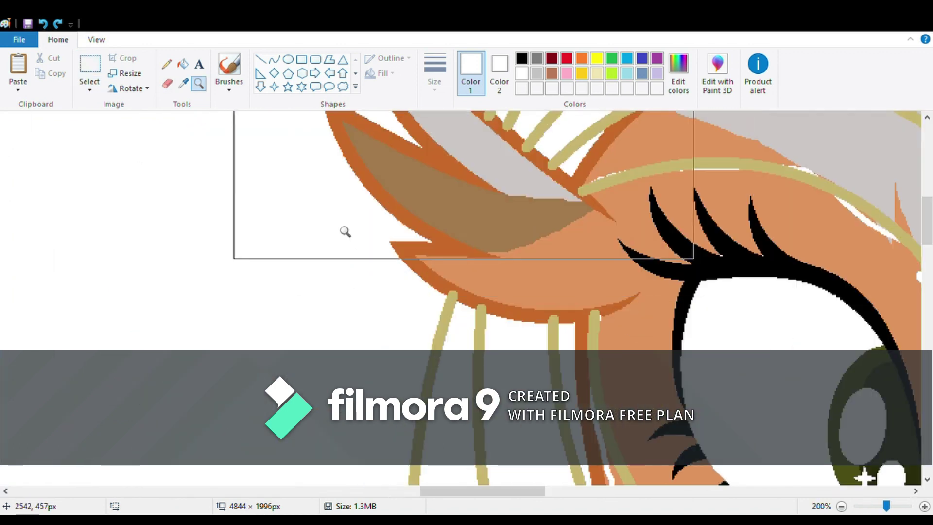
pyautogui.click(345, 231)
pyautogui.click(340, 229)
pyautogui.click(167, 63)
pyautogui.click(565, 58)
pyautogui.moveTo(320, 302); pyautogui.dragTo(339, 285)
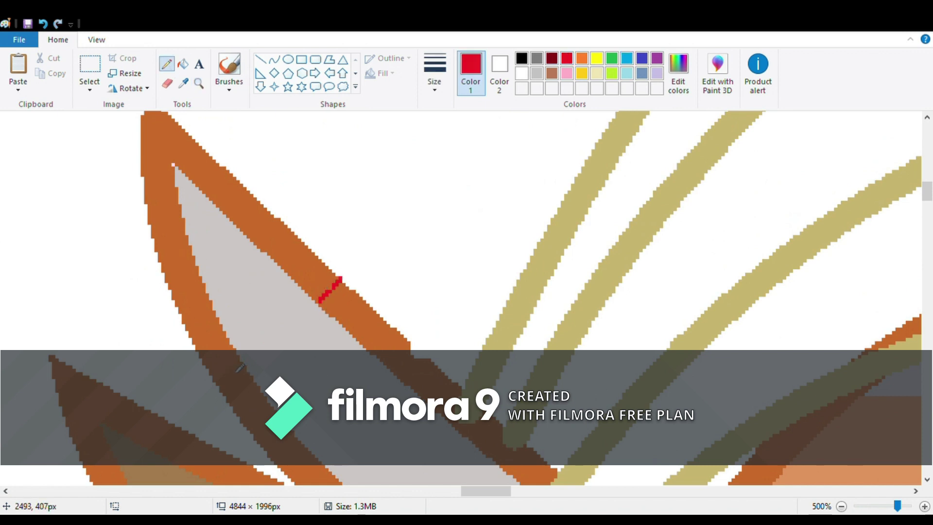
pyautogui.click(182, 63)
pyautogui.click(147, 191)
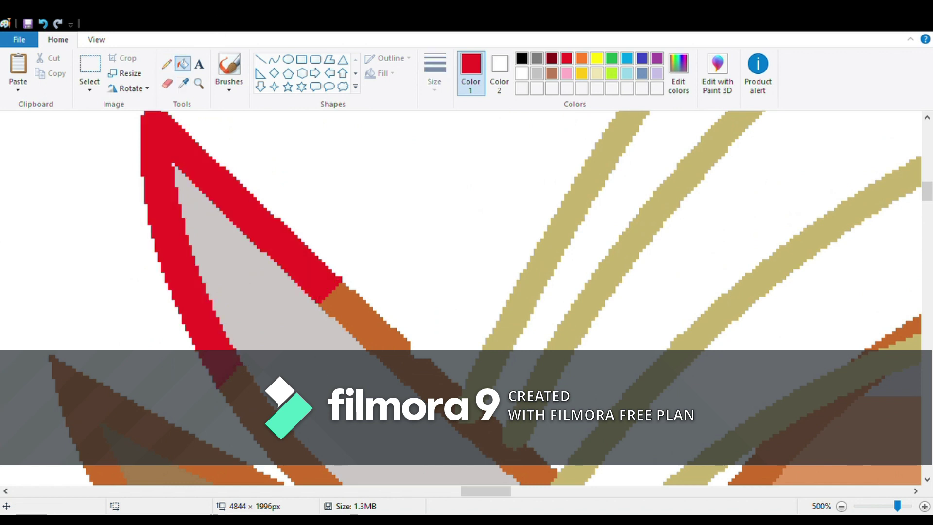
# Clean the stray red pixels beside the ear outline with white pencil marks
pyautogui.click(183, 83)
pyautogui.click(345, 275)
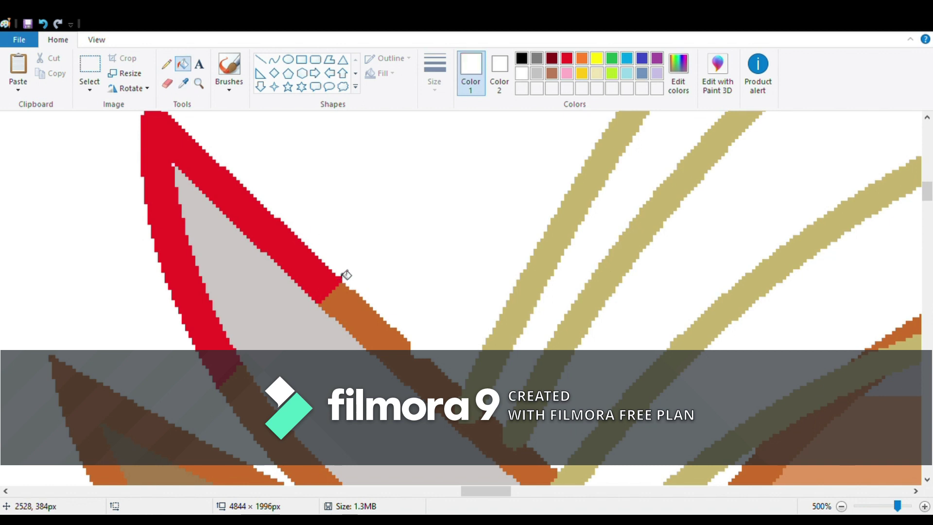
pyautogui.click(166, 64)
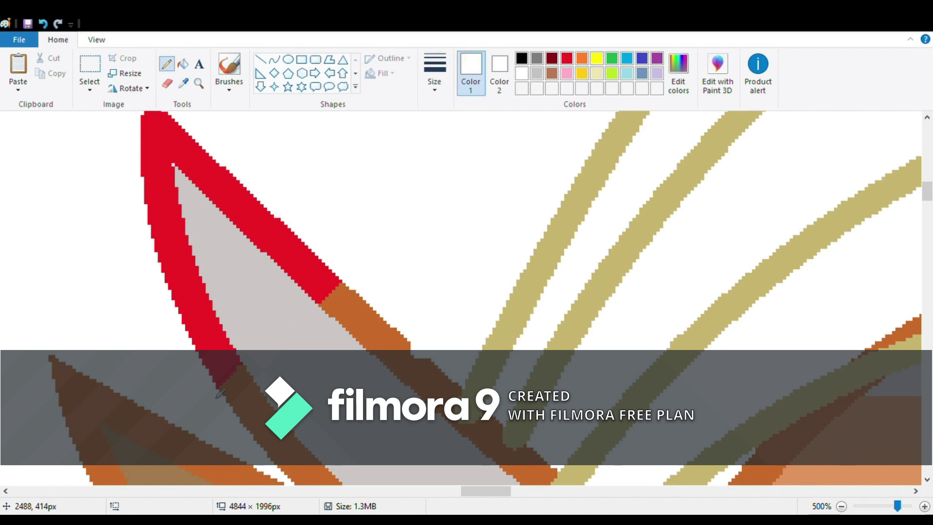
# Select the whole griffon with the khaki mane and red ear tip and cut it from the canvas
pyautogui.click(841, 506)
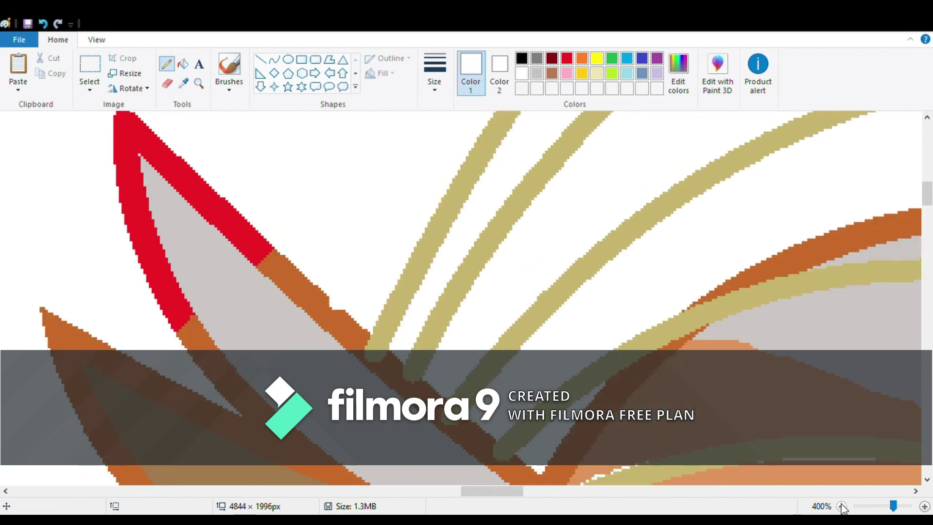
pyautogui.click(840, 506)
pyautogui.click(841, 505)
pyautogui.click(841, 506)
pyautogui.click(840, 506)
pyautogui.click(841, 506)
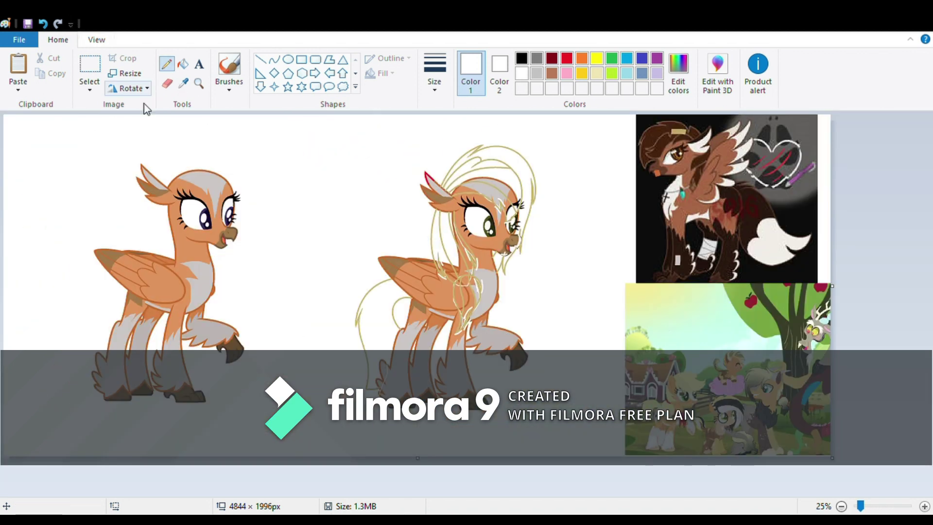
pyautogui.click(89, 68)
pyautogui.moveTo(301, 132); pyautogui.dragTo(564, 424)
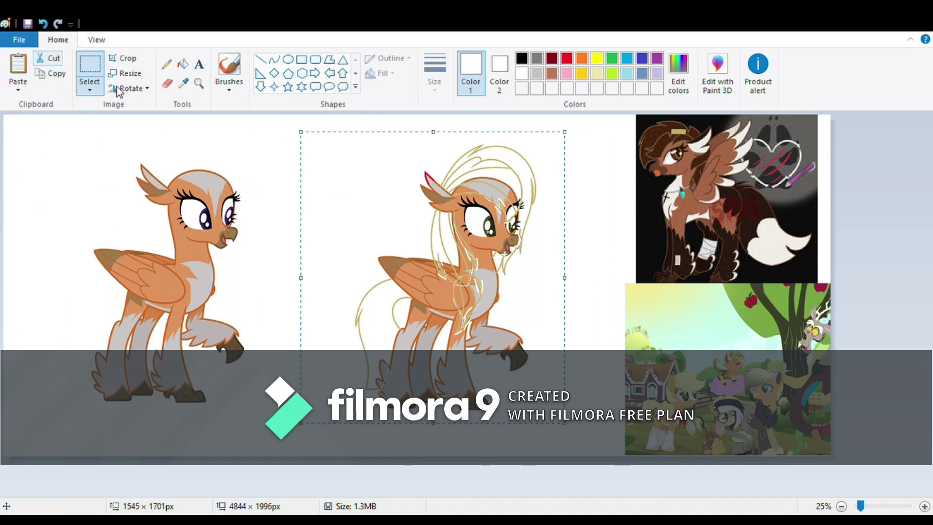
pyautogui.click(49, 58)
# Select the plain base griffon and move it toward the middle of the canvas
pyautogui.moveTo(65, 131); pyautogui.dragTo(315, 429)
pyautogui.moveTo(228, 308); pyautogui.dragTo(336, 329)
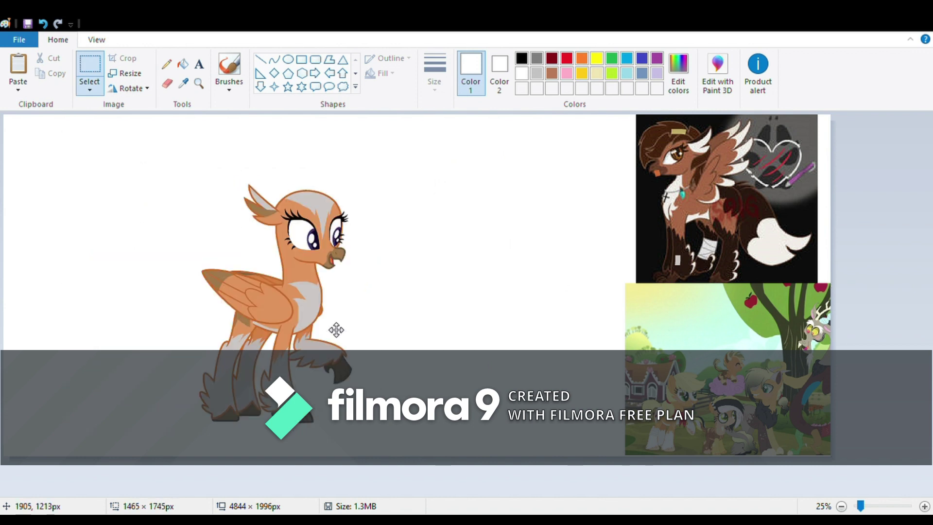
pyautogui.click(564, 270)
# Paste the cut griffon over the plain base and align both ear tips exactly
pyautogui.click(200, 78)
pyautogui.click(342, 234)
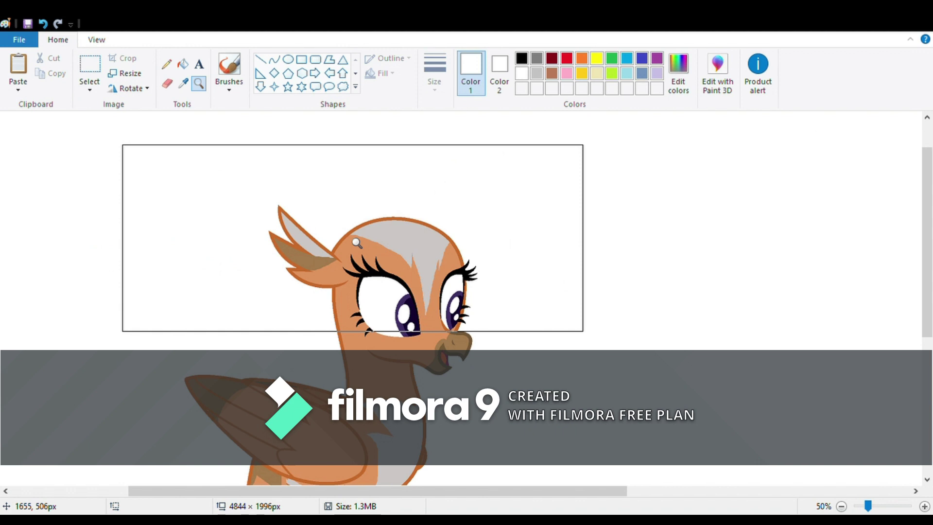
pyautogui.click(353, 236)
pyautogui.click(358, 304)
pyautogui.click(441, 177)
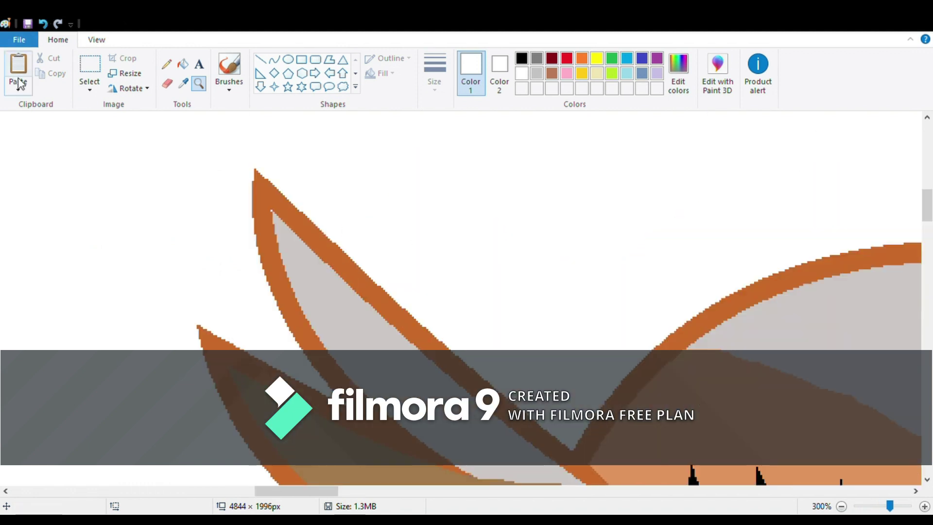
pyautogui.hotkey('ctrl', 'a')
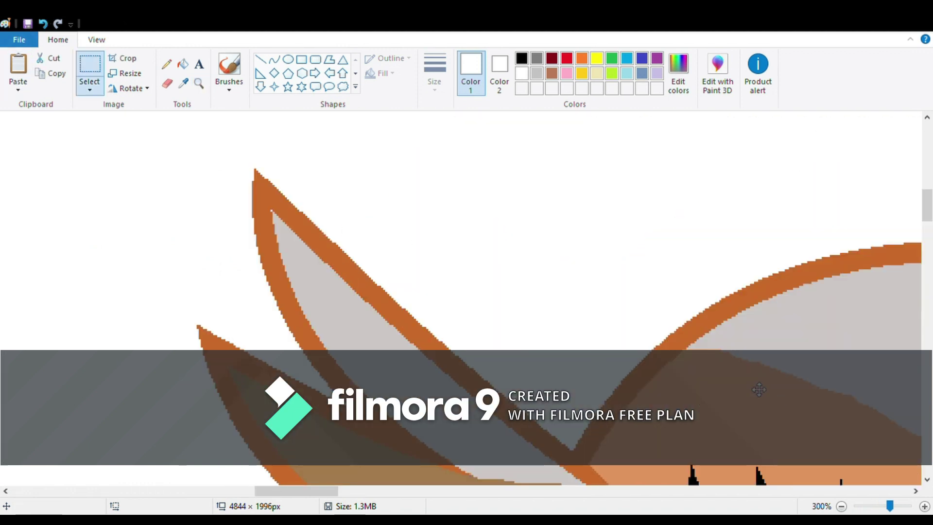
pyautogui.moveTo(760, 390); pyautogui.dragTo(583, 383)
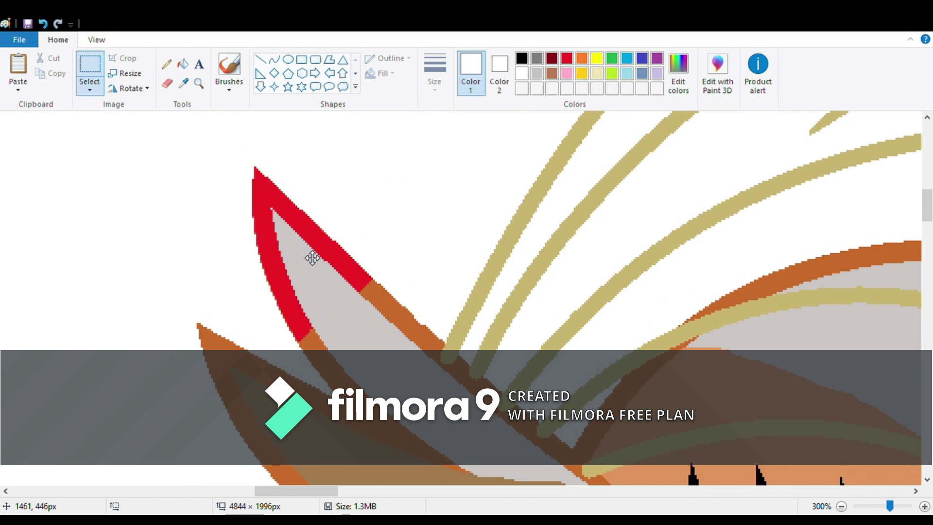
pyautogui.moveTo(313, 257); pyautogui.dragTo(312, 260)
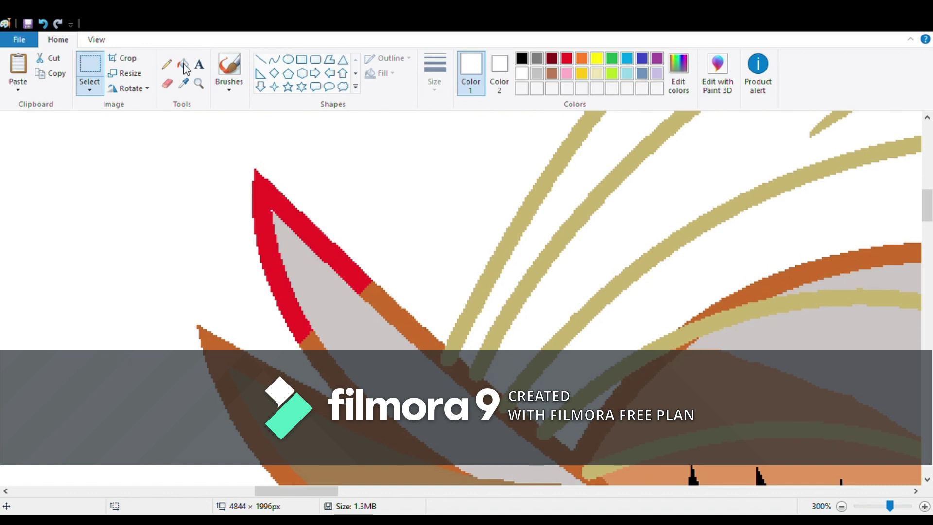
# Fill the red ear tip outline with the dark orange sampled from the adjoining outline
pyautogui.click(183, 83)
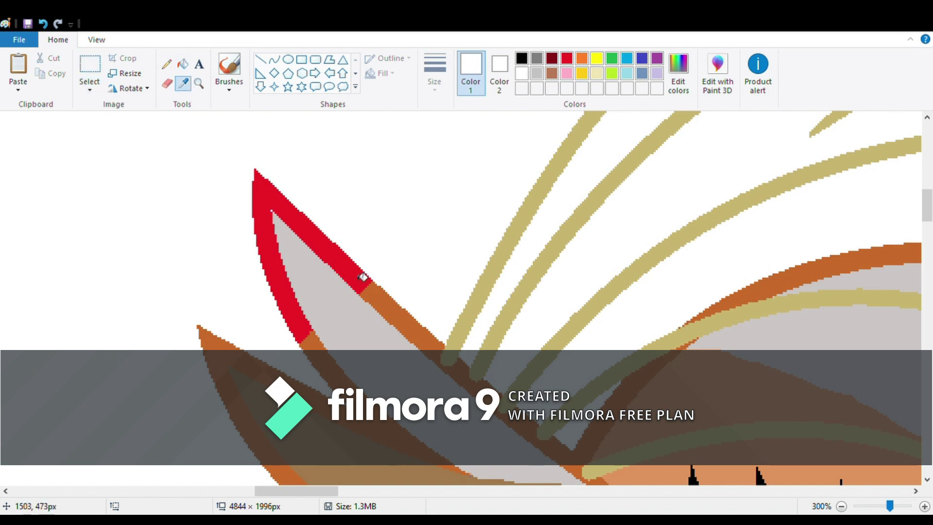
pyautogui.click(363, 278)
pyautogui.click(354, 264)
# Redraw the upper ear's back edge with a dark orange curve covering the ends of the mane strands
pyautogui.scroll(-3, 354, 262)
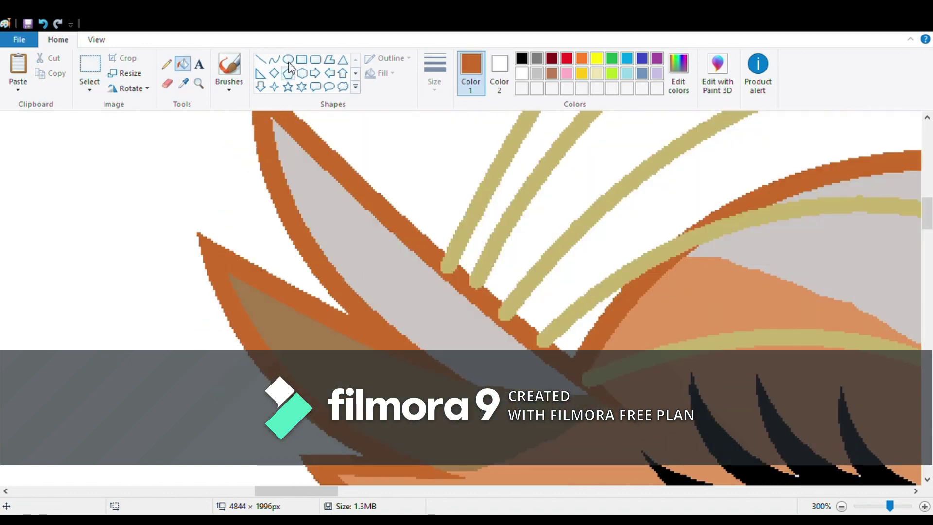
pyautogui.click(274, 59)
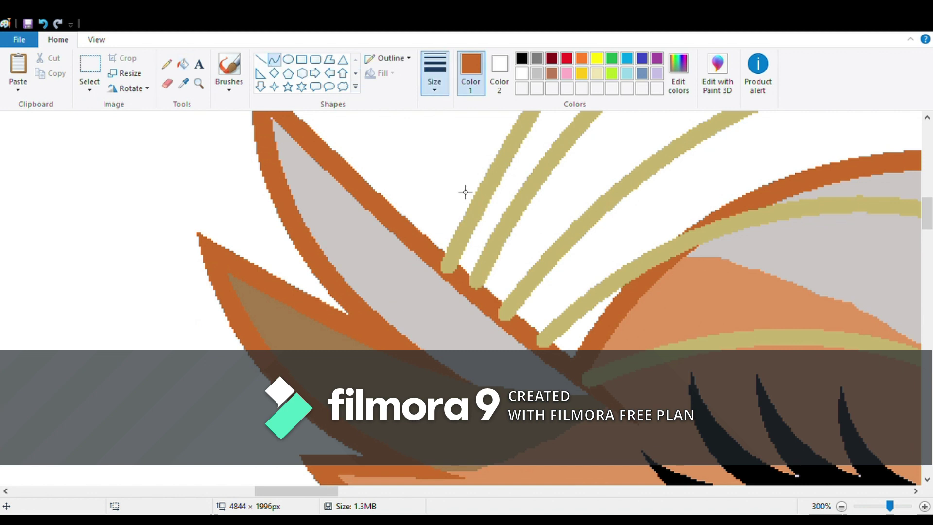
pyautogui.moveTo(432, 254)
pyautogui.mouseDown()
pyautogui.moveTo(651, 451)
pyautogui.moveTo(627, 416)
pyautogui.moveTo(634, 423)
pyautogui.mouseUp()
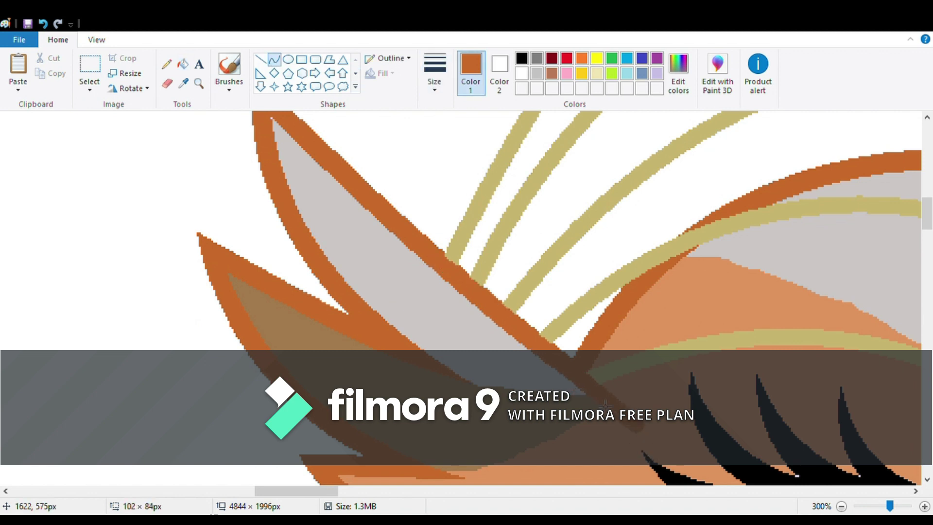
pyautogui.click(544, 340)
pyautogui.click(542, 344)
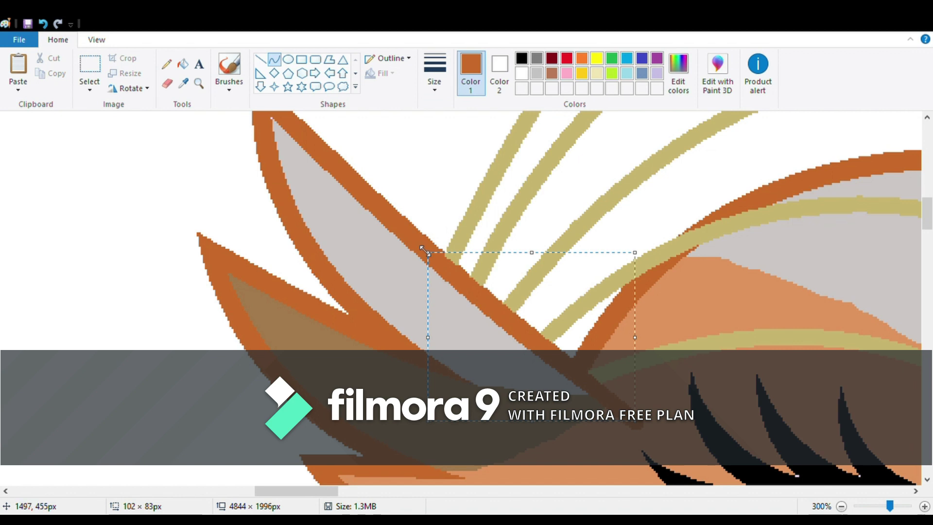
pyautogui.moveTo(425, 253)
pyautogui.mouseDown()
pyautogui.moveTo(445, 249)
pyautogui.moveTo(436, 253)
pyautogui.mouseUp()
pyautogui.click(746, 363)
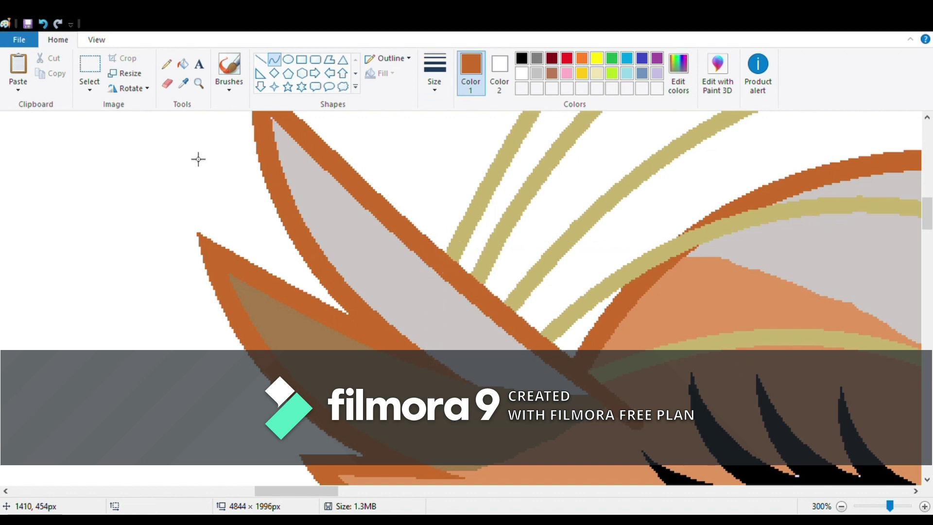
# Draw a dark orange curve along the ear's lower edge over the tops of the hanging mane strands
pyautogui.scroll(3, 577, 323)
pyautogui.scroll(-5, 412, 389)
pyautogui.moveTo(391, 344)
pyautogui.mouseDown()
pyautogui.moveTo(621, 388)
pyautogui.moveTo(633, 380)
pyautogui.mouseUp()
pyautogui.moveTo(423, 369); pyautogui.dragTo(510, 401)
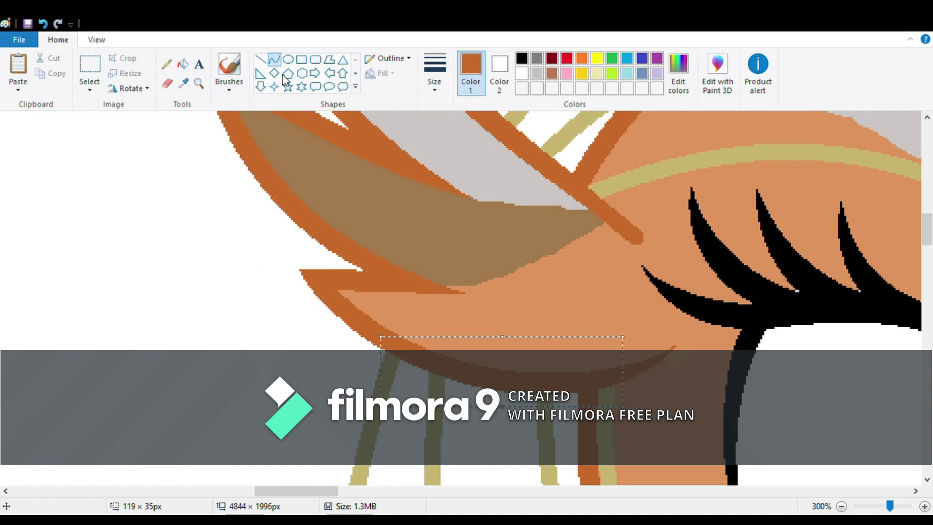
# Taper the blunt inner end of the ear outline with a curve in the sampled light orange coat colour
pyautogui.click(183, 83)
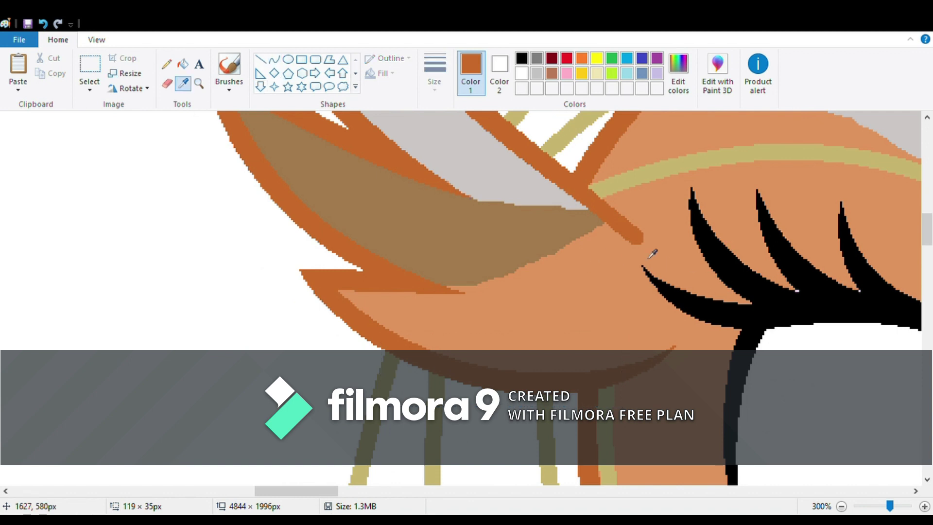
pyautogui.click(652, 253)
pyautogui.moveTo(644, 244); pyautogui.dragTo(612, 240)
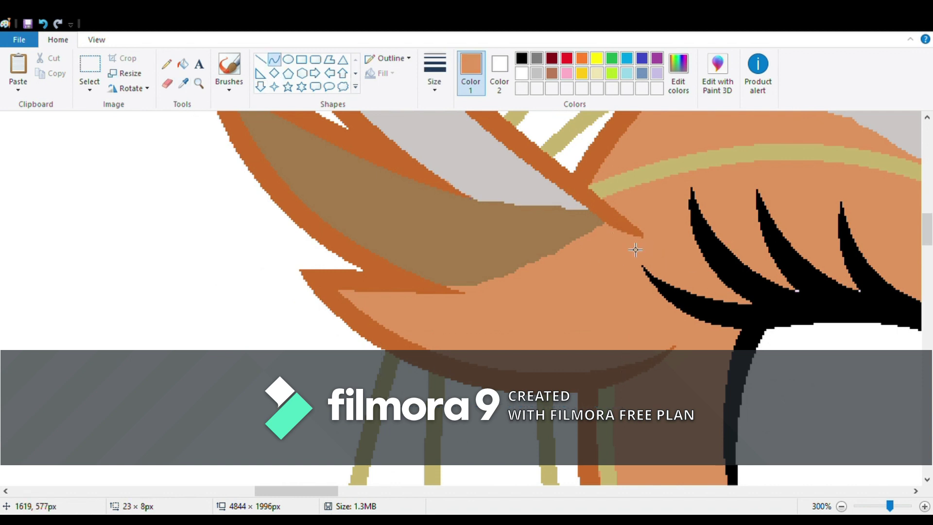
# Redraw the chest outline with dark orange curves where the mane strand's end overlaps it
pyautogui.scroll(3, 632, 252)
pyautogui.scroll(-5, 621, 292)
pyautogui.scroll(2, 612, 316)
pyautogui.scroll(-5, 602, 364)
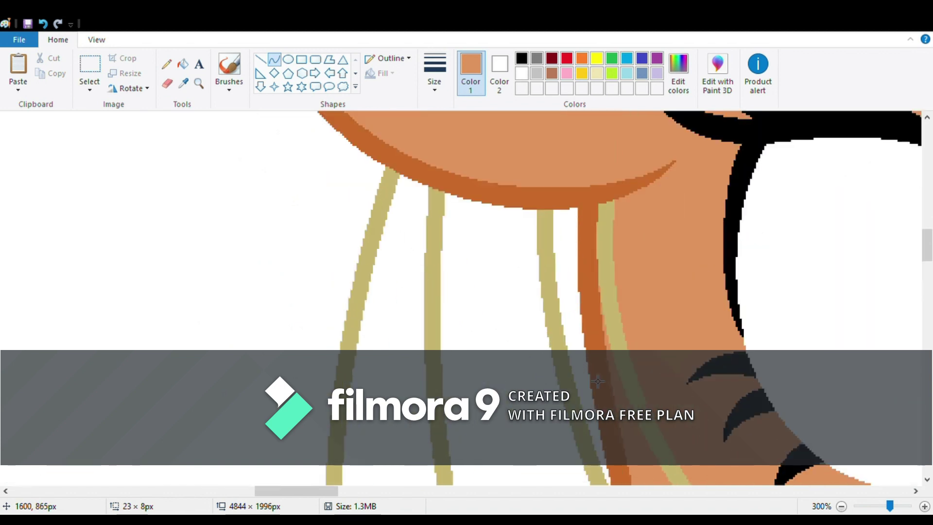
pyautogui.scroll(-5, 597, 382)
pyautogui.moveTo(298, 492); pyautogui.dragTo(358, 490)
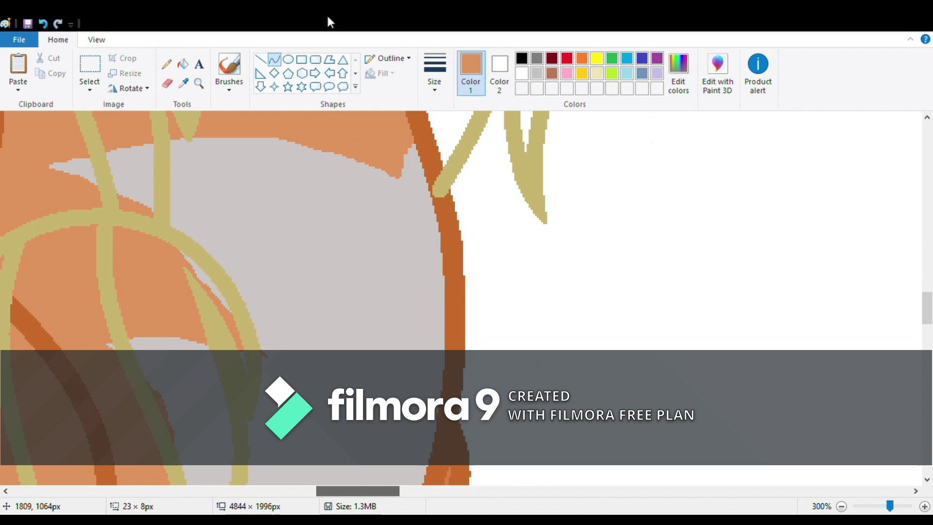
pyautogui.click(187, 83)
pyautogui.click(412, 135)
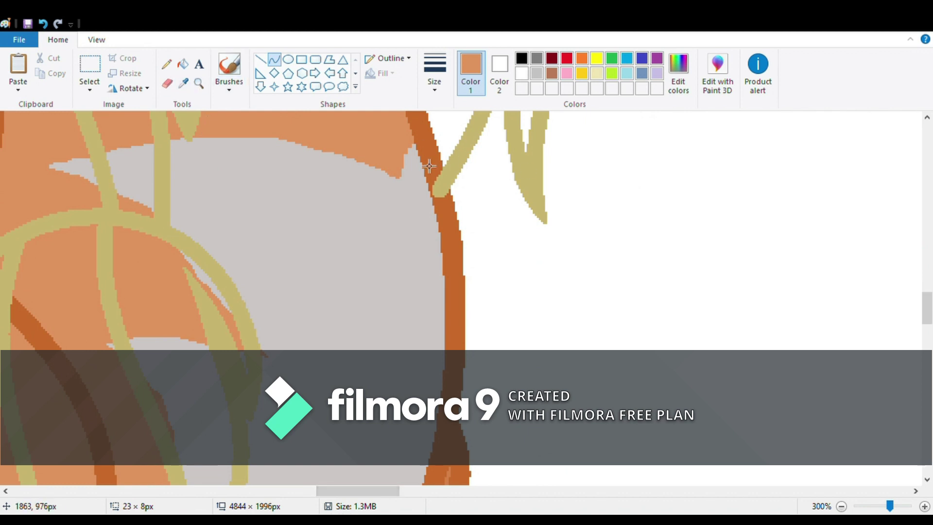
pyautogui.click(184, 83)
pyautogui.click(431, 165)
pyautogui.moveTo(435, 163)
pyautogui.mouseDown()
pyautogui.moveTo(469, 241)
pyautogui.moveTo(451, 217)
pyautogui.mouseUp()
pyautogui.click(450, 198)
pyautogui.click(504, 194)
pyautogui.moveTo(438, 189); pyautogui.dragTo(448, 210)
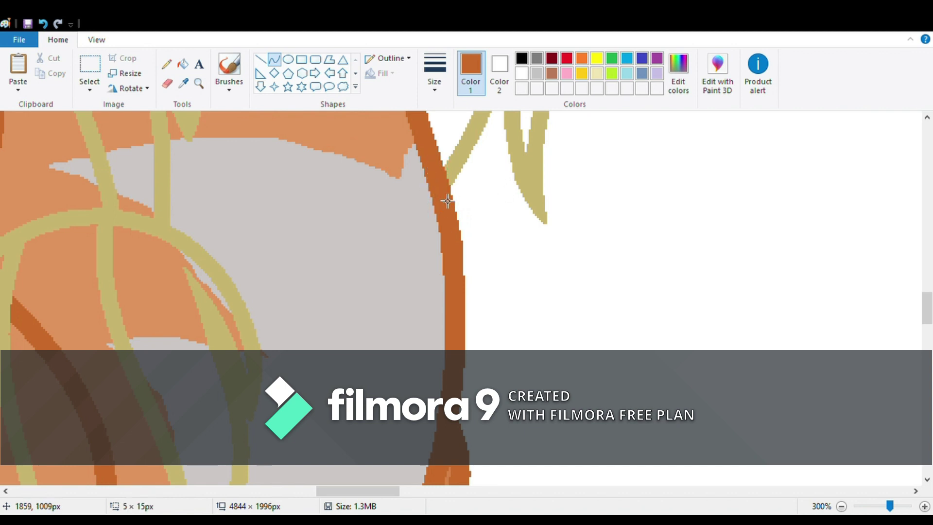
# Cover both ends of the short mane strand under the chin with dark orange curves along the neck and jaw outlines
pyautogui.scroll(5, 428, 207)
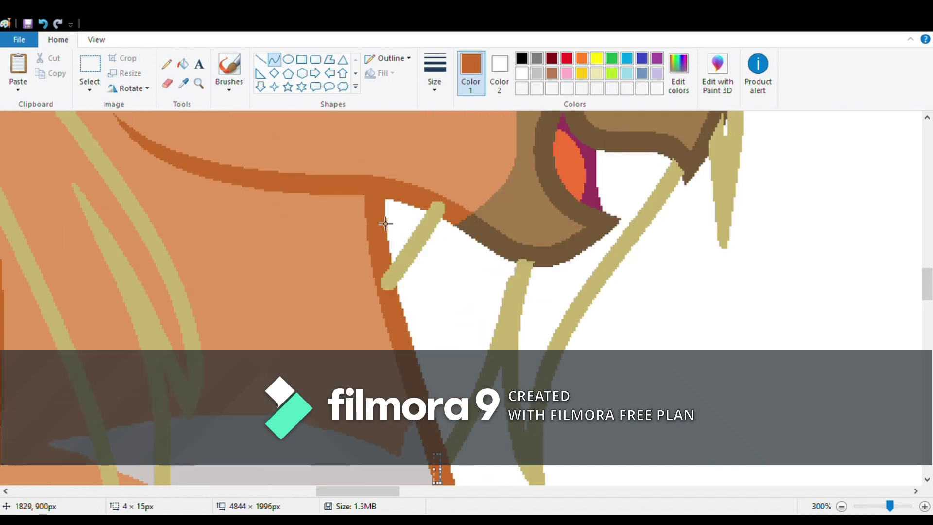
pyautogui.moveTo(384, 223)
pyautogui.mouseDown()
pyautogui.moveTo(387, 292)
pyautogui.moveTo(399, 316)
pyautogui.mouseUp()
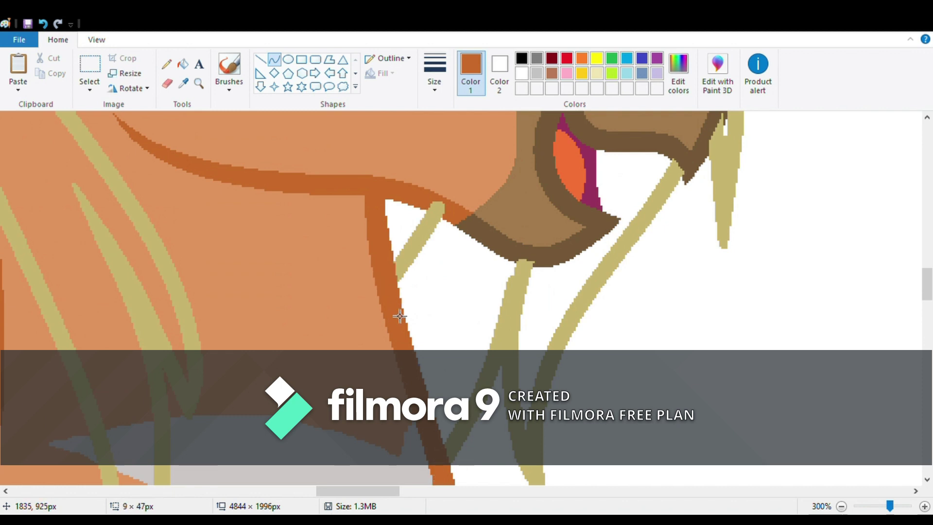
pyautogui.click(452, 191)
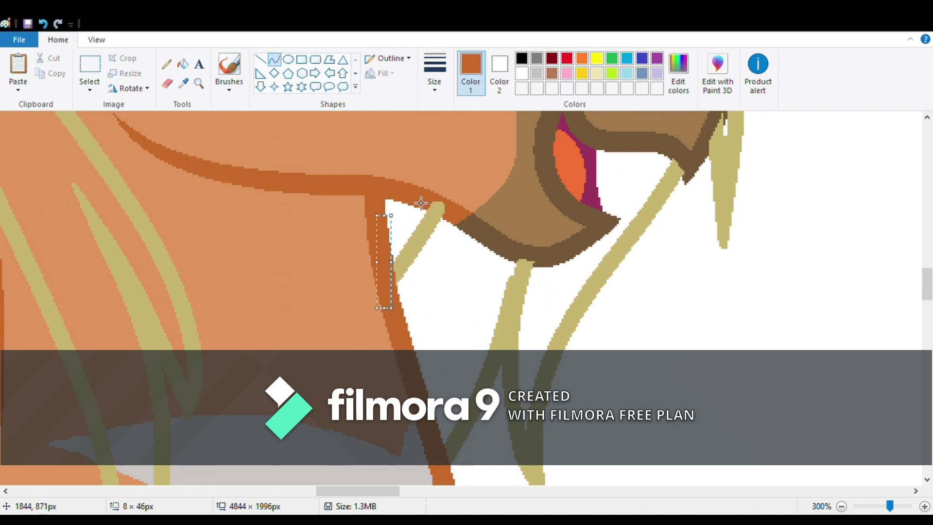
pyautogui.moveTo(420, 203); pyautogui.dragTo(459, 223)
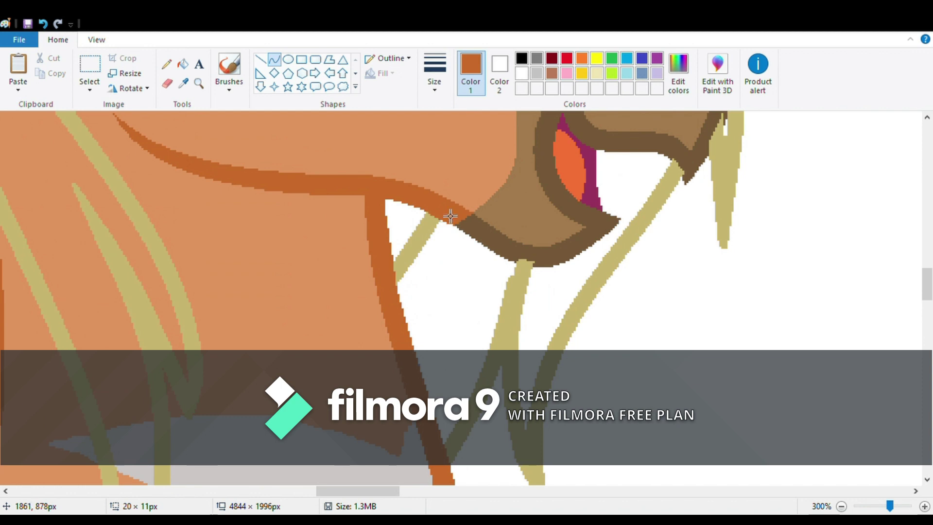
pyautogui.scroll(2, 639, 265)
pyautogui.click(611, 254)
pyautogui.scroll(4, 611, 254)
pyautogui.scroll(4, 688, 273)
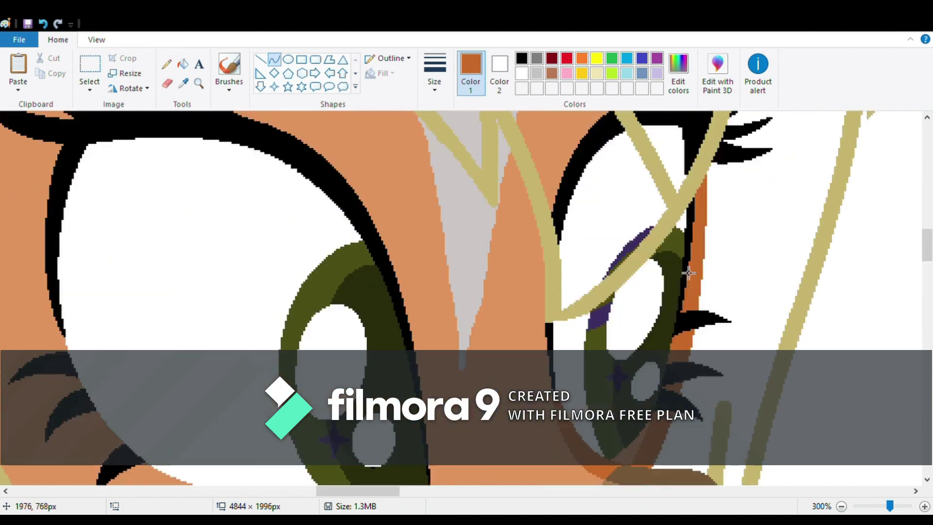
pyautogui.scroll(-2, 688, 273)
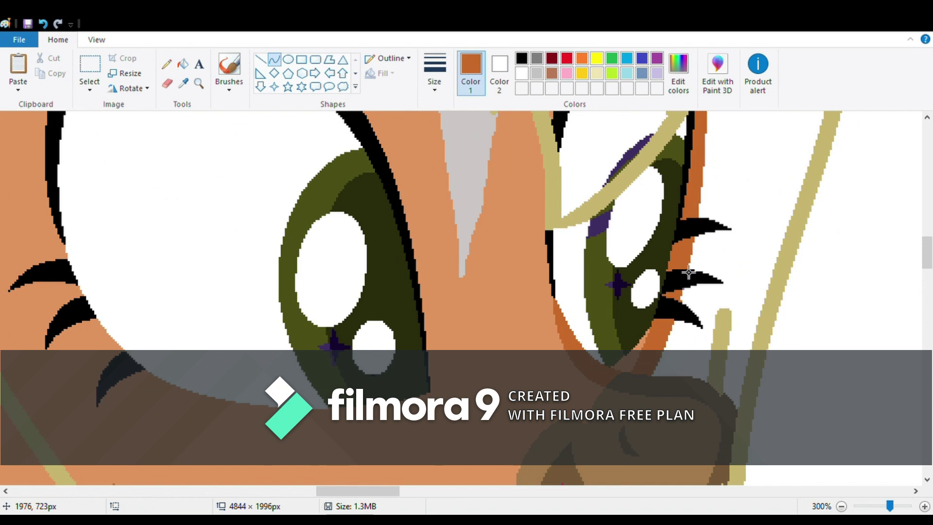
pyautogui.scroll(4, 689, 273)
pyautogui.scroll(5, 688, 273)
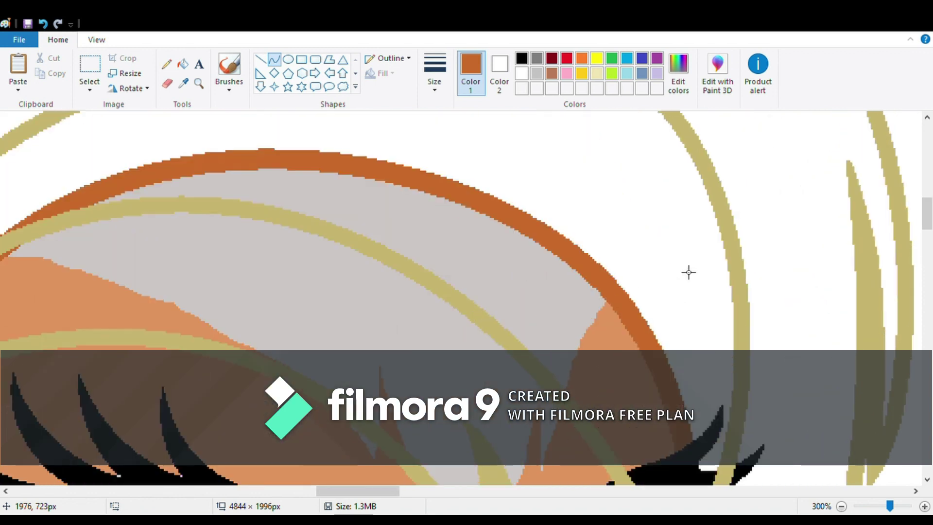
# Redraw the front edge of the muzzle with a curve in its sampled dark brown where the mane strand overlaps it
pyautogui.scroll(-11, 688, 273)
pyautogui.scroll(1, 703, 152)
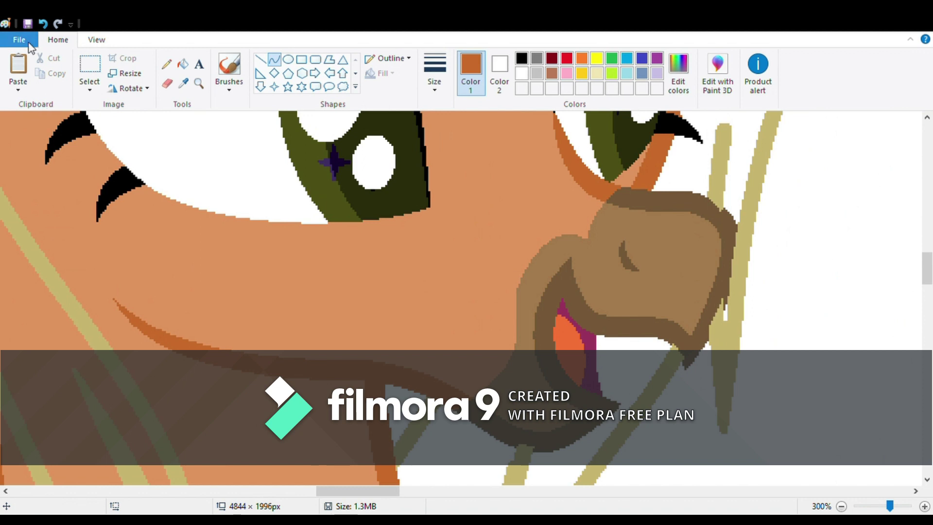
pyautogui.click(183, 83)
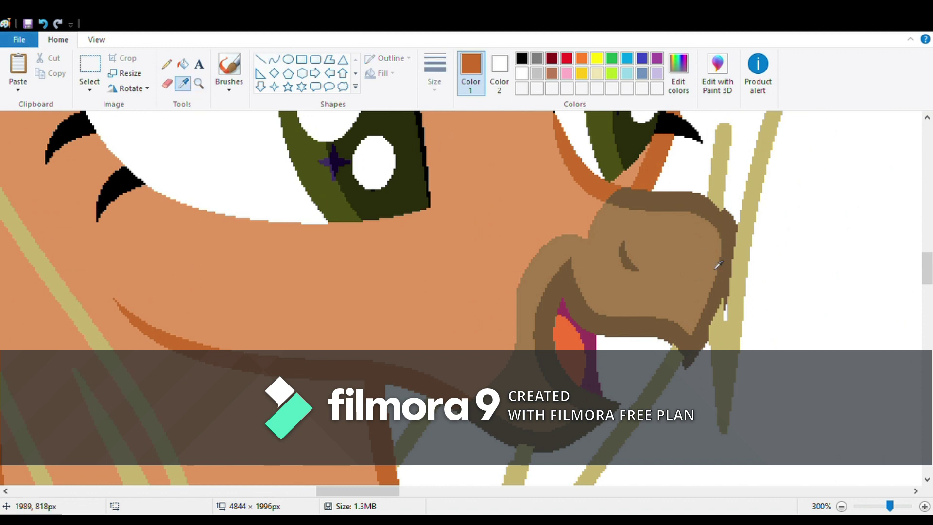
pyautogui.click(690, 206)
pyautogui.moveTo(688, 205)
pyautogui.mouseDown()
pyautogui.moveTo(702, 359)
pyautogui.moveTo(690, 360)
pyautogui.moveTo(697, 351)
pyautogui.mouseUp()
pyautogui.moveTo(739, 210); pyautogui.dragTo(762, 256)
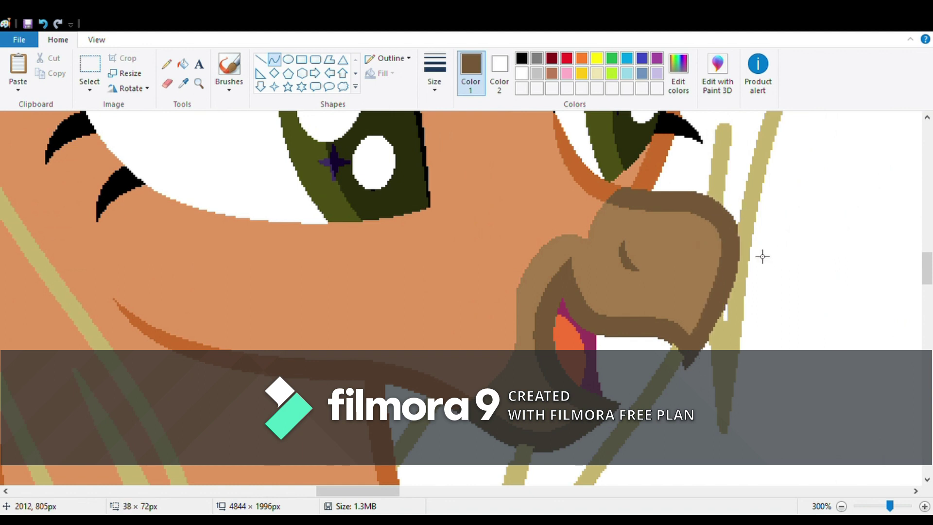
pyautogui.click(820, 291)
# Cover the mane strand ends with dark brown curves along the beak tip's underside and the chin outline
pyautogui.moveTo(730, 299); pyautogui.dragTo(665, 333)
pyautogui.click(793, 329)
pyautogui.click(683, 345)
pyautogui.scroll(2, 746, 337)
pyautogui.scroll(-3, 739, 339)
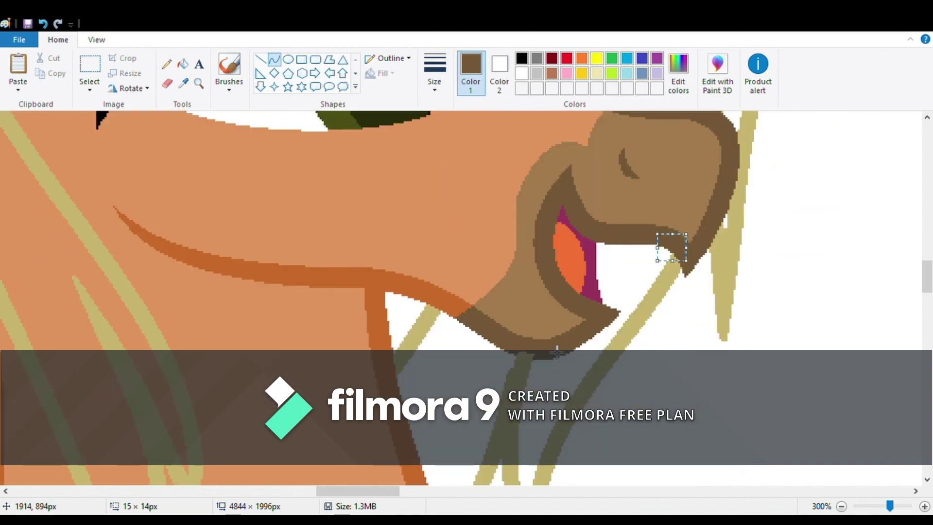
pyautogui.moveTo(555, 354); pyautogui.dragTo(511, 347)
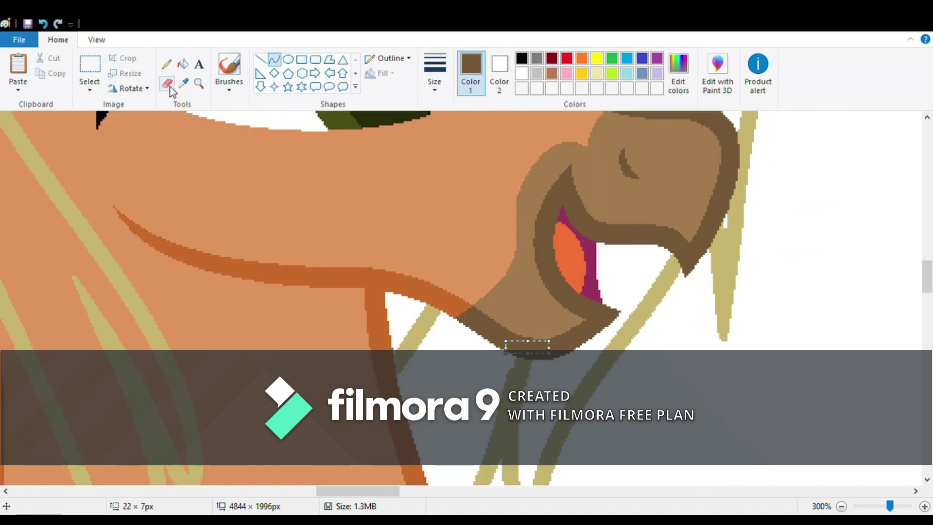
# Trim the mane strand below the chin with a white curve about 19 × 40 px
pyautogui.click(183, 83)
pyautogui.click(466, 371)
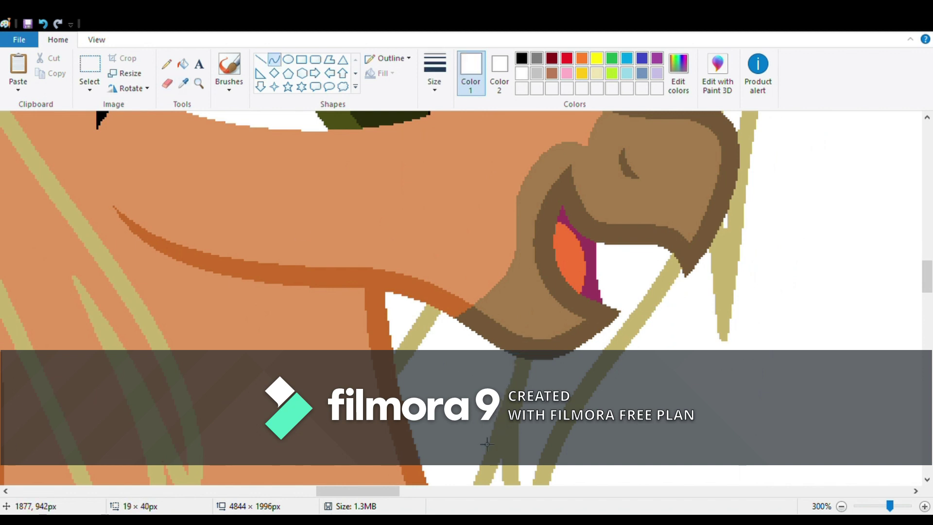
pyautogui.scroll(3, 399, 290)
# Fill both the dark and purple parts of the near eye's star highlight with white
pyautogui.click(198, 83)
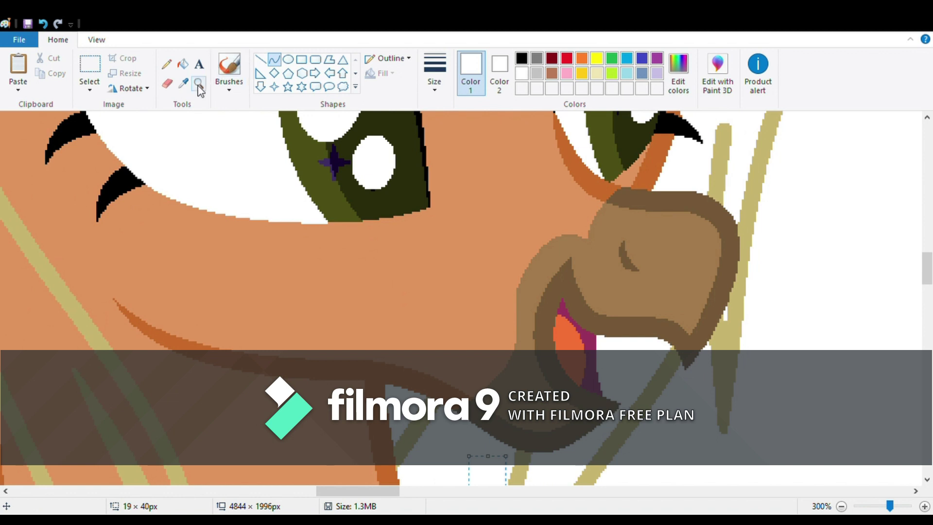
pyautogui.click(469, 250)
pyautogui.click(371, 287)
pyautogui.click(195, 151)
pyautogui.click(182, 64)
pyautogui.click(243, 320)
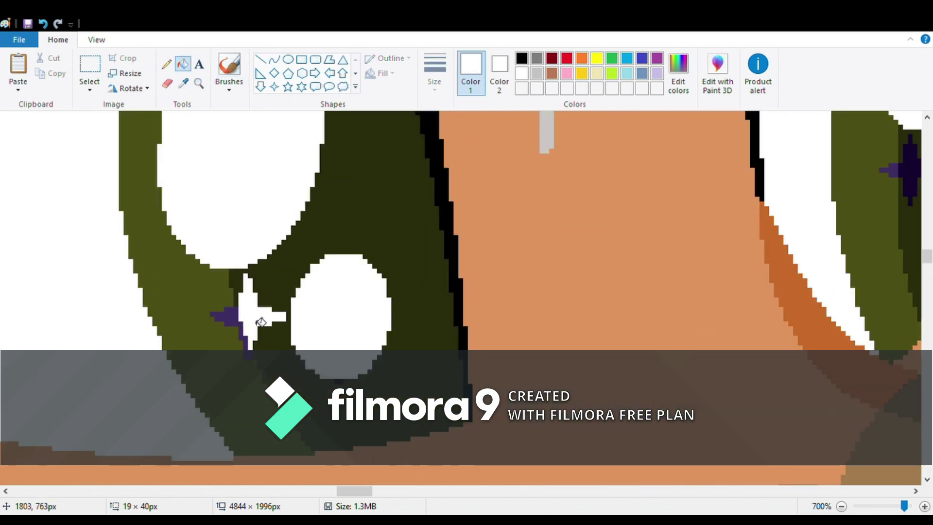
pyautogui.click(222, 316)
# Undo the white fill of the far eye's iris and recolour the purple patch beneath the mane strand with sampled olive
pyautogui.scroll(-3, 356, 358)
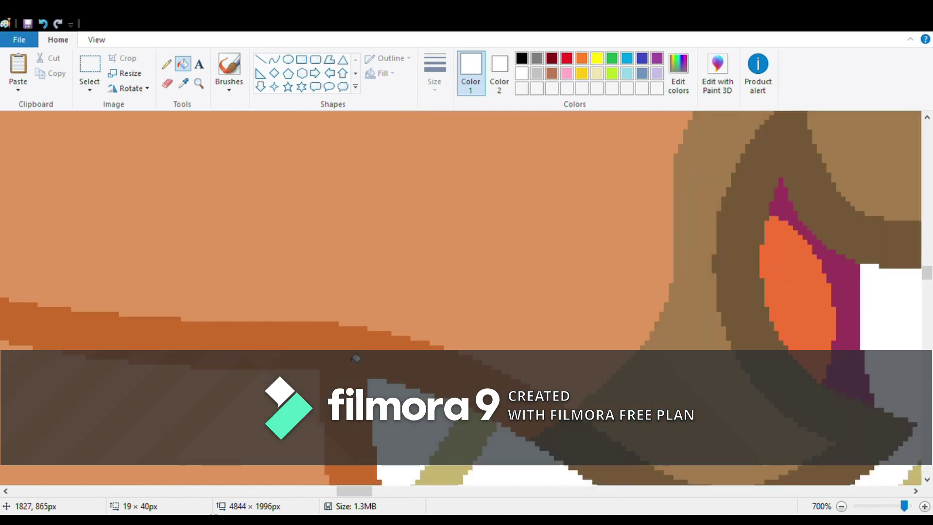
pyautogui.scroll(8, 357, 358)
pyautogui.moveTo(359, 491); pyautogui.dragTo(378, 491)
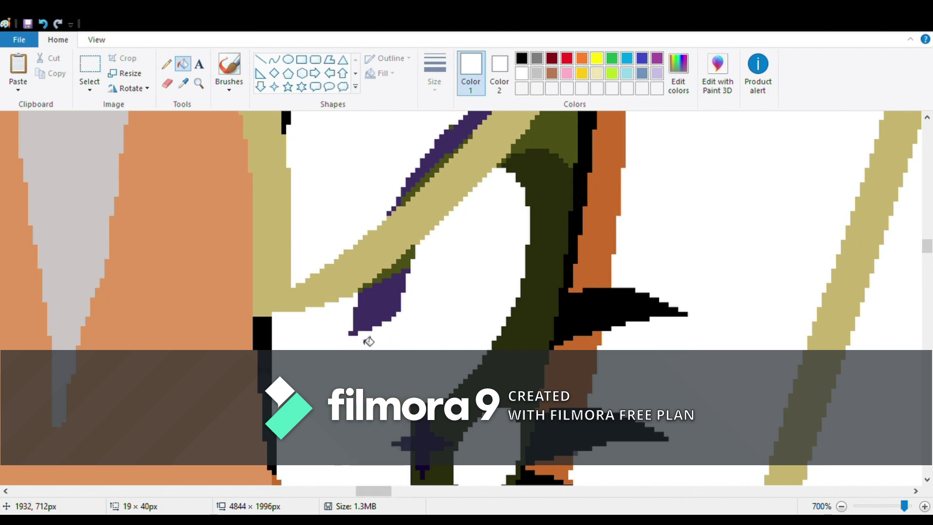
pyautogui.click(43, 23)
pyautogui.click(184, 83)
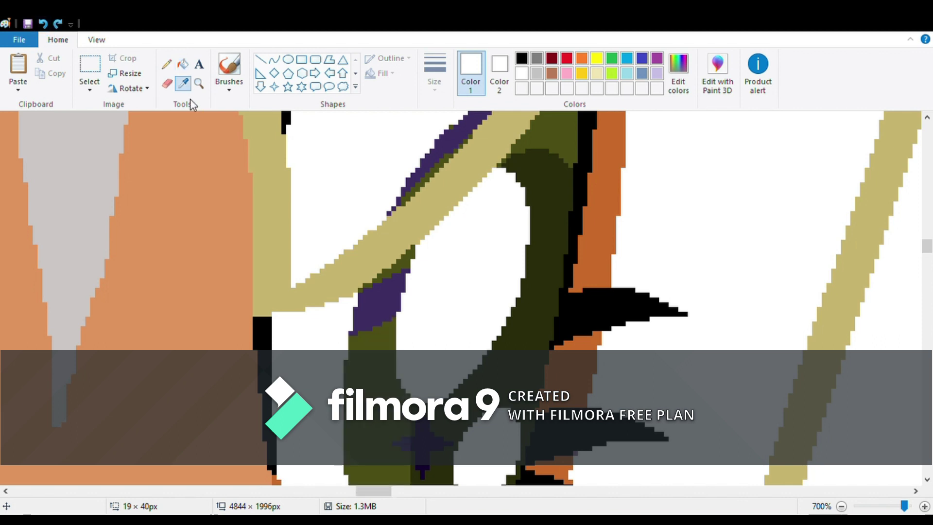
pyautogui.click(379, 308)
pyautogui.click(374, 309)
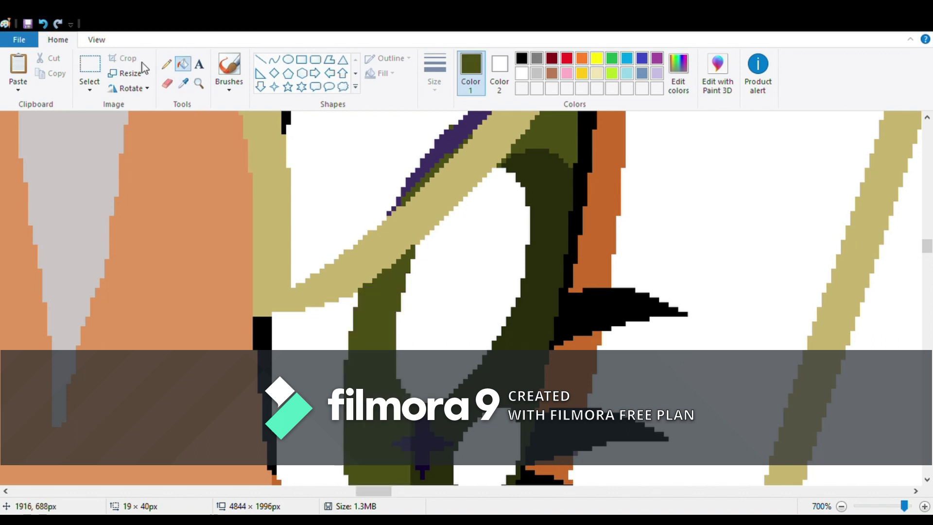
# Fill the far eye's star highlight with white and the stray purple pixel beside its lashes with sampled dark orange
pyautogui.click(183, 84)
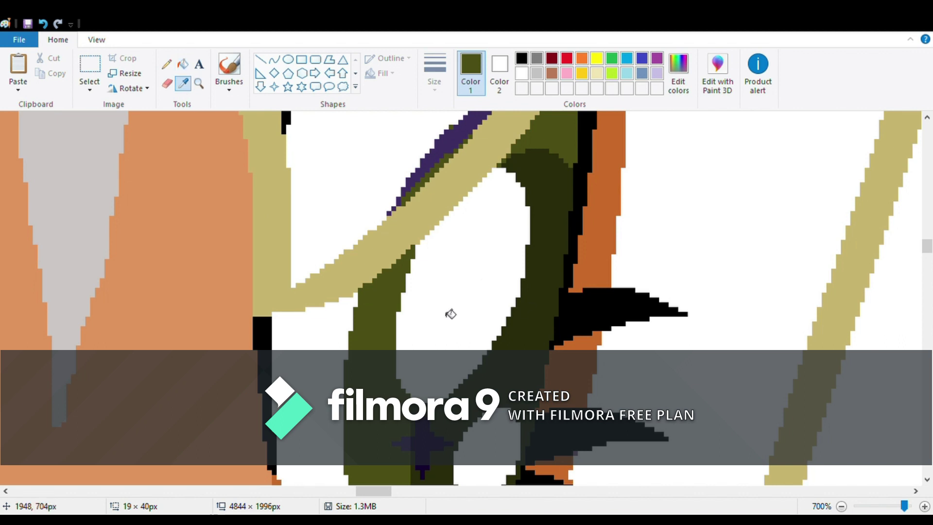
pyautogui.click(448, 312)
pyautogui.scroll(-5, 447, 312)
pyautogui.click(412, 172)
pyautogui.click(406, 172)
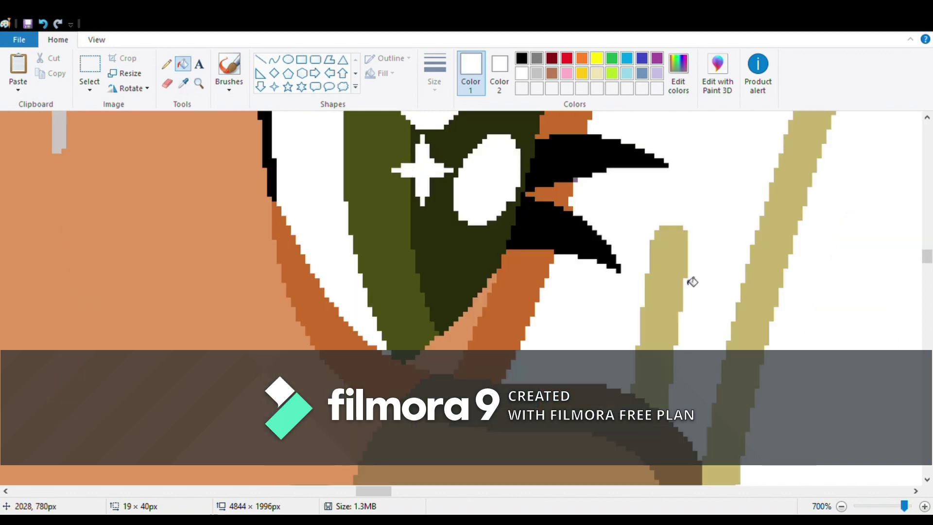
pyautogui.click(183, 83)
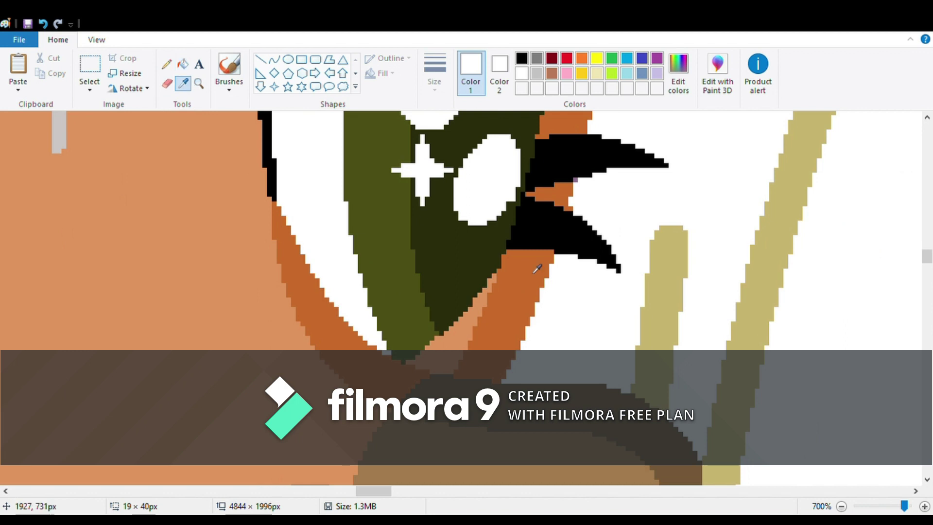
pyautogui.click(537, 264)
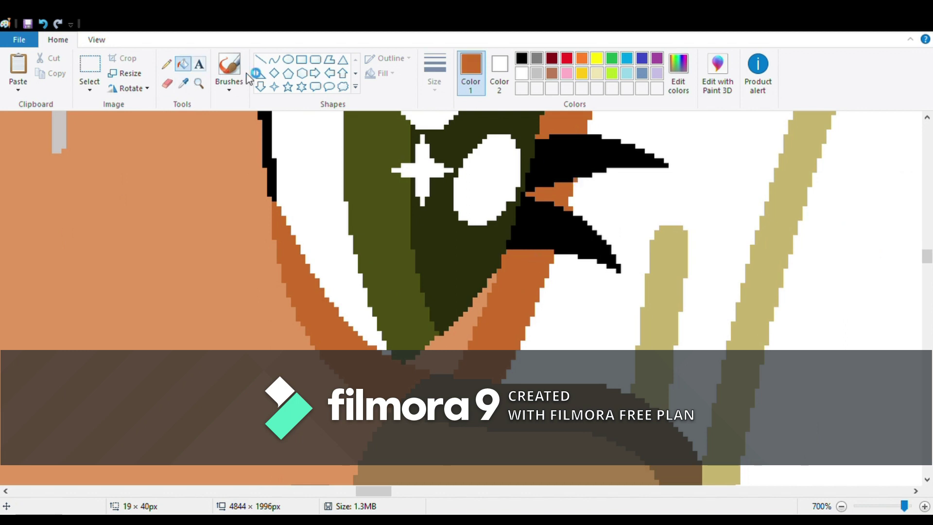
# Taper the blunt upper end of the short mane strand above the muzzle with a white curve
pyautogui.click(274, 59)
pyautogui.click(183, 84)
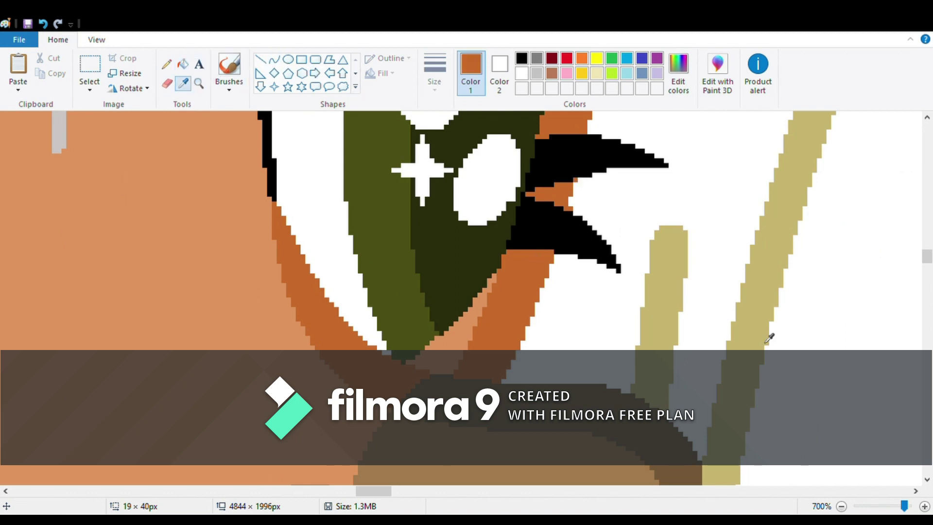
pyautogui.scroll(-5, 768, 337)
pyautogui.scroll(5, 768, 337)
pyautogui.click(649, 229)
pyautogui.moveTo(674, 223); pyautogui.dragTo(618, 366)
pyautogui.click(643, 290)
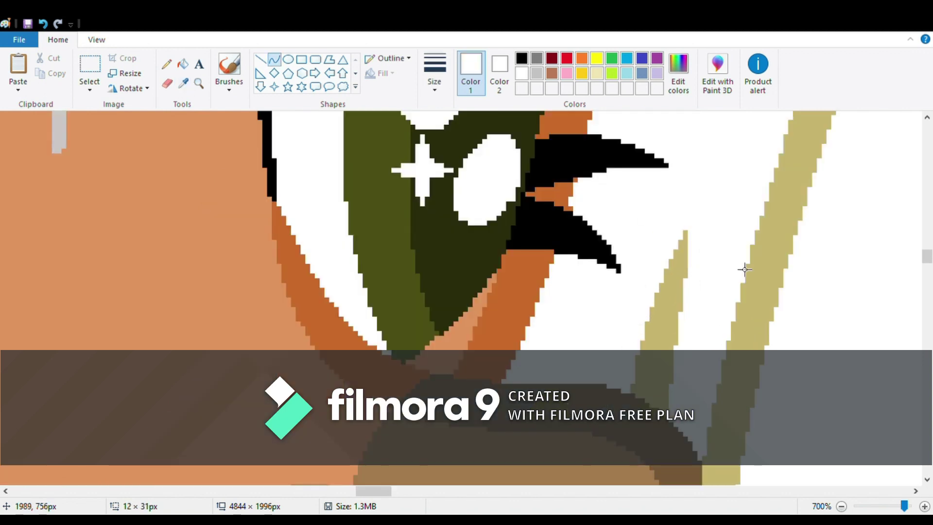
# Sample the turquoise of the pendant on the brown reference griffon's chest
pyautogui.click(841, 506)
pyautogui.click(840, 506)
pyautogui.click(841, 506)
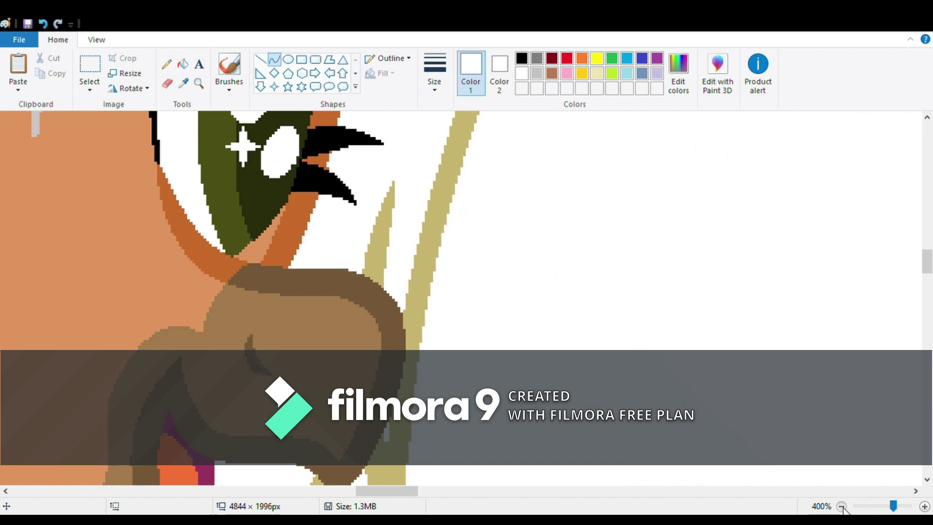
pyautogui.click(841, 505)
pyautogui.click(841, 506)
pyautogui.click(841, 505)
pyautogui.click(841, 506)
pyautogui.click(841, 506)
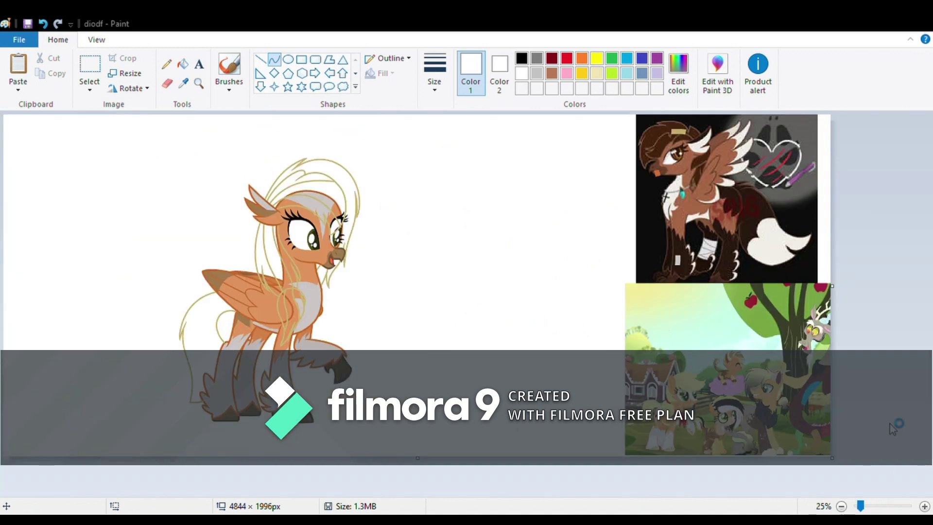
pyautogui.click(199, 83)
pyautogui.click(704, 162)
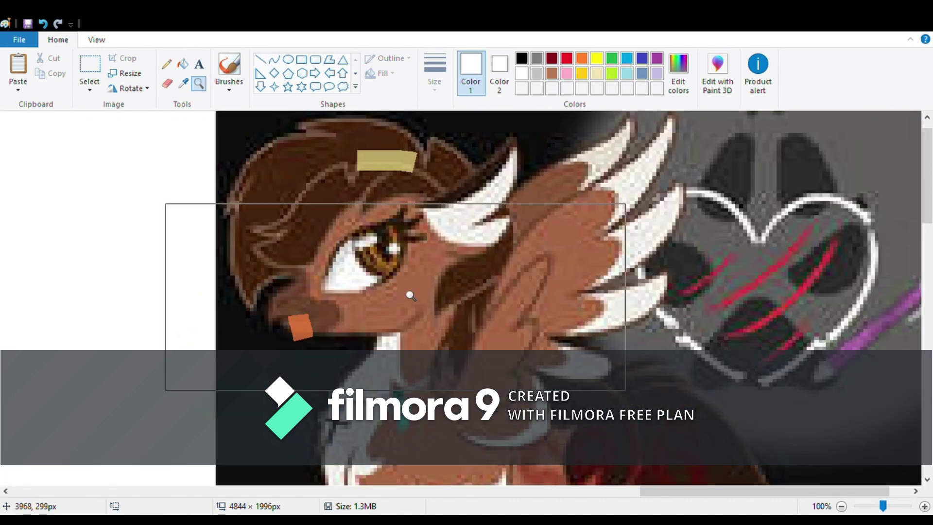
pyautogui.click(396, 292)
pyautogui.scroll(-6, 399, 257)
pyautogui.click(186, 86)
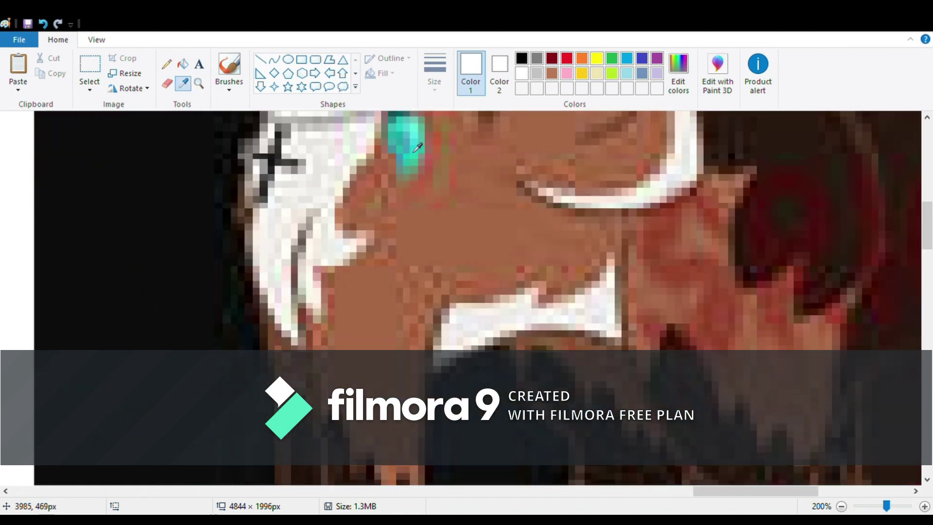
pyautogui.click(417, 147)
# Paint a translucent turquoise brush swatch over the orange reference pony's hair tie and sample the muted teal from it
pyautogui.click(229, 76)
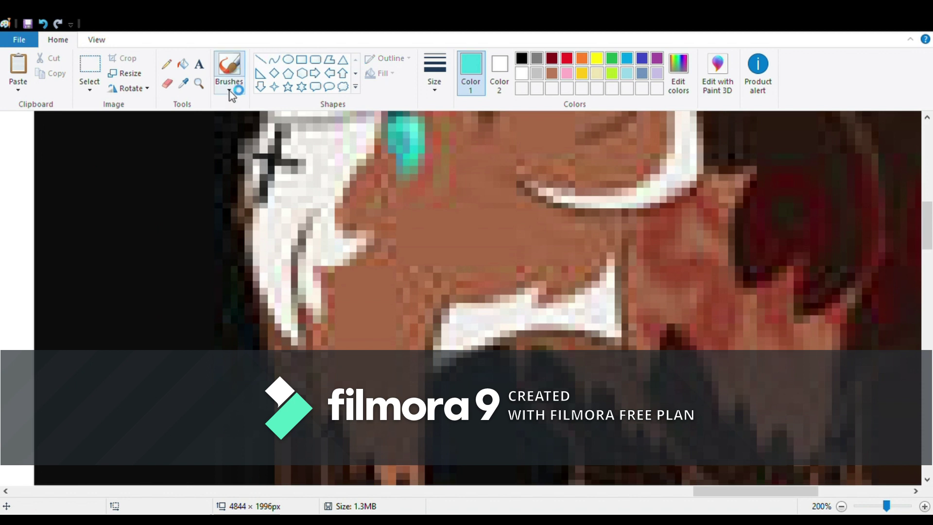
pyautogui.click(429, 253)
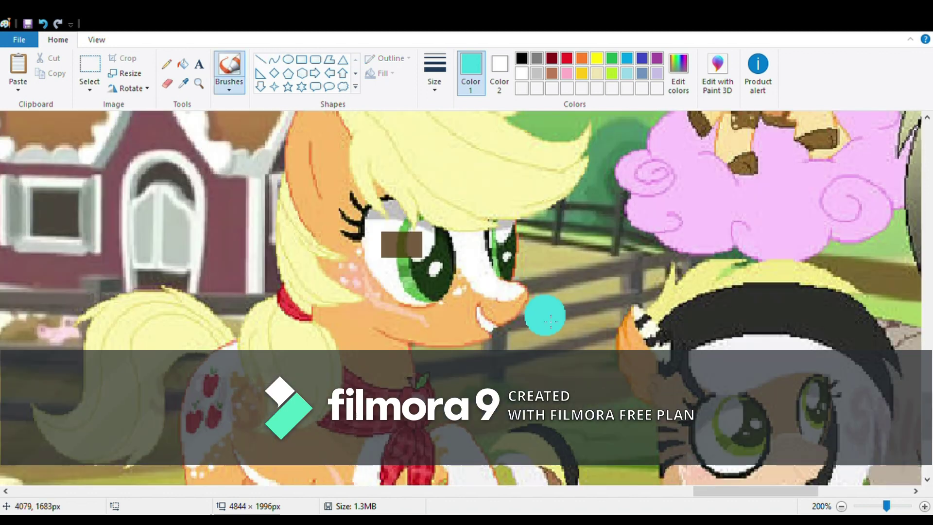
pyautogui.click(411, 298)
pyautogui.click(374, 241)
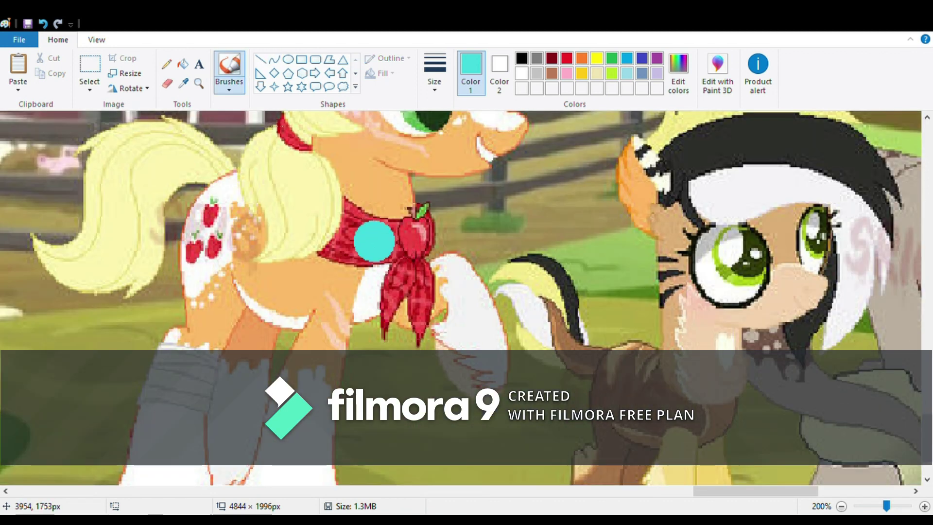
pyautogui.moveTo(264, 122); pyautogui.dragTo(329, 162)
pyautogui.click(183, 85)
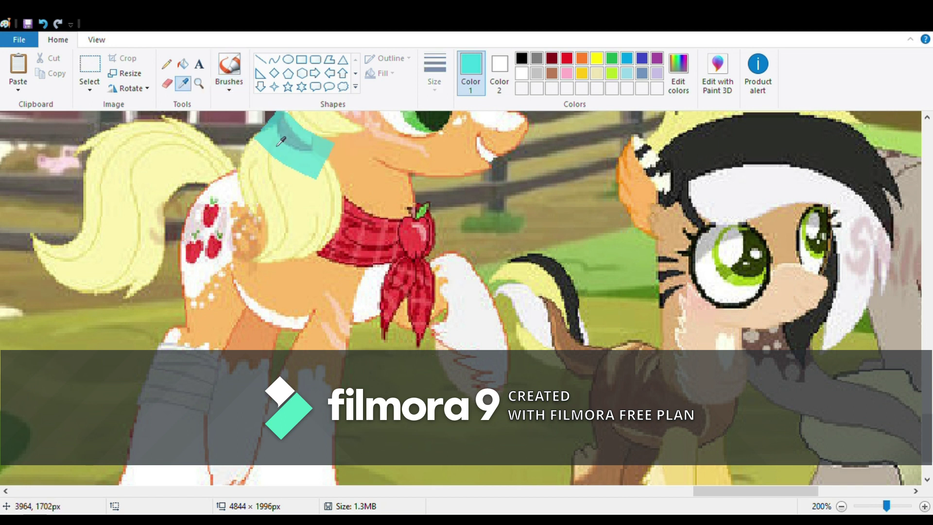
pyautogui.click(290, 143)
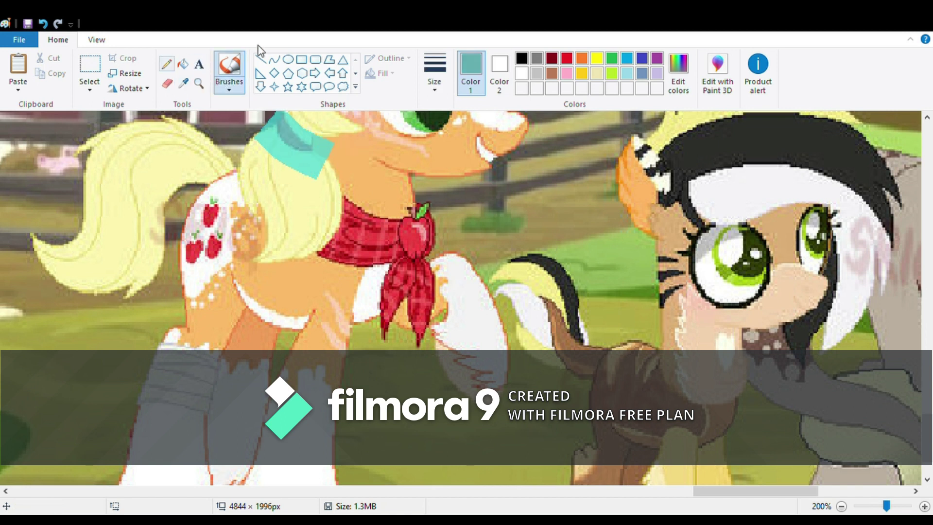
# Draw a thin teal curve about 52 × 33 px above the khaki arc near the wing and fill the enclosed crescent with teal
pyautogui.click(273, 59)
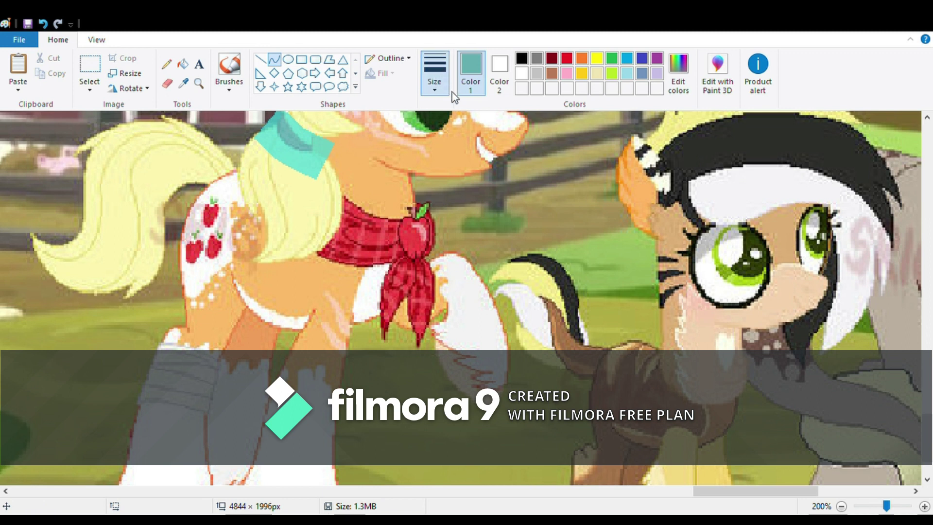
pyautogui.moveTo(733, 492); pyautogui.dragTo(391, 416)
pyautogui.scroll(6, 390, 416)
pyautogui.moveTo(387, 490)
pyautogui.mouseDown()
pyautogui.moveTo(340, 456)
pyautogui.moveTo(342, 412)
pyautogui.mouseUp()
pyautogui.scroll(3, 388, 296)
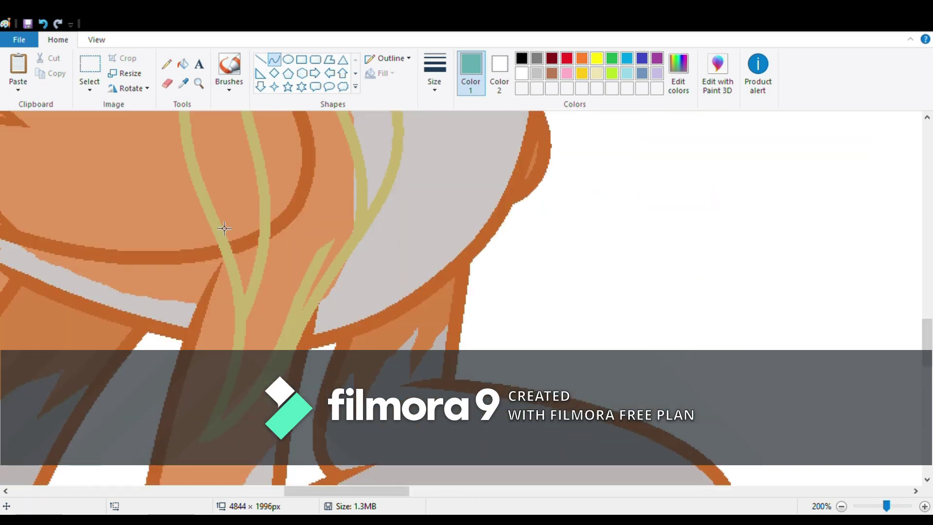
pyautogui.scroll(3, 388, 297)
pyautogui.click(199, 85)
pyautogui.click(298, 248)
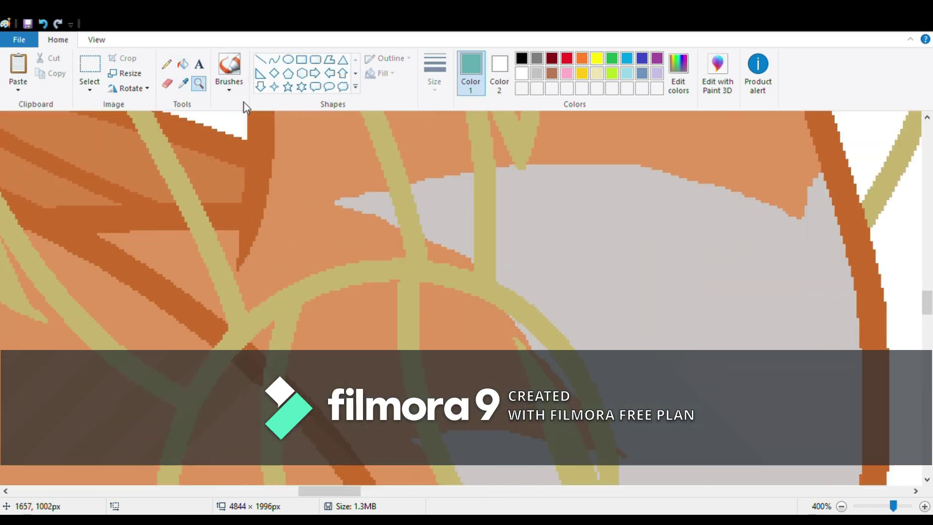
pyautogui.click(274, 61)
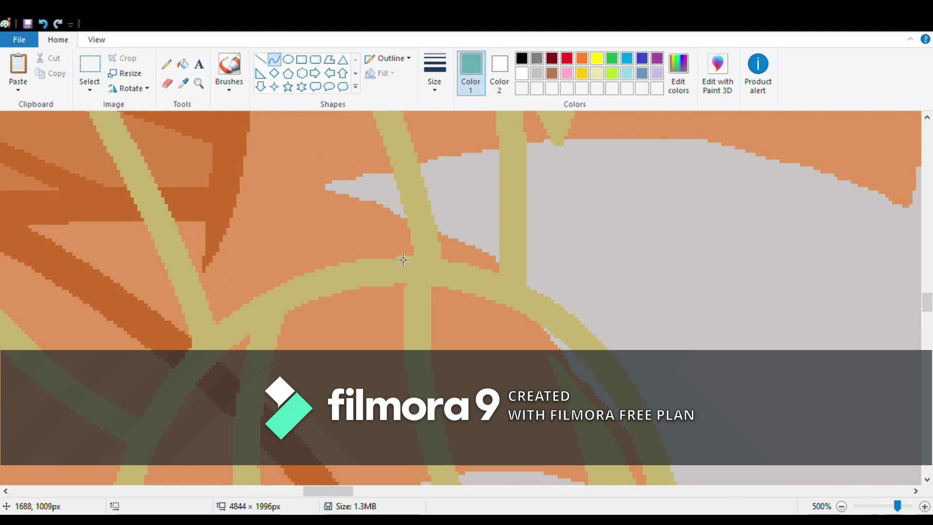
pyautogui.moveTo(405, 261); pyautogui.dragTo(313, 204)
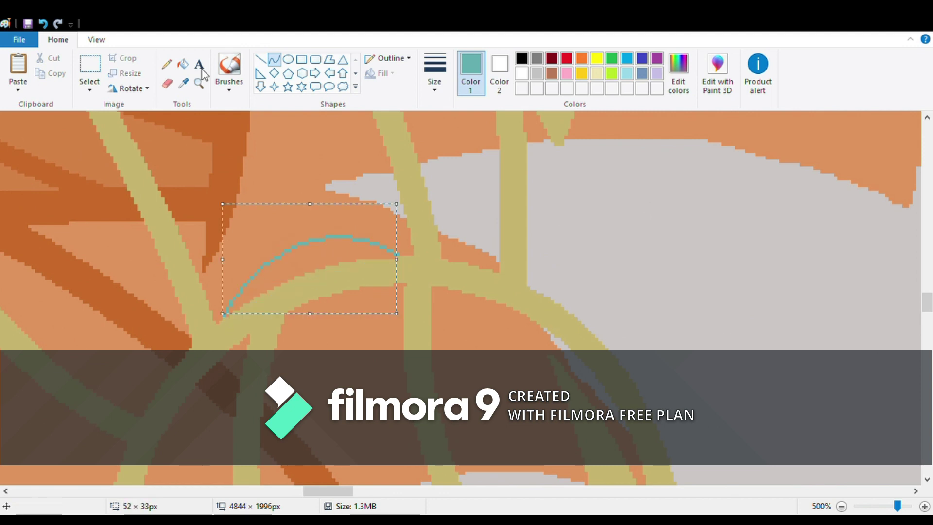
pyautogui.click(183, 64)
pyautogui.click(262, 289)
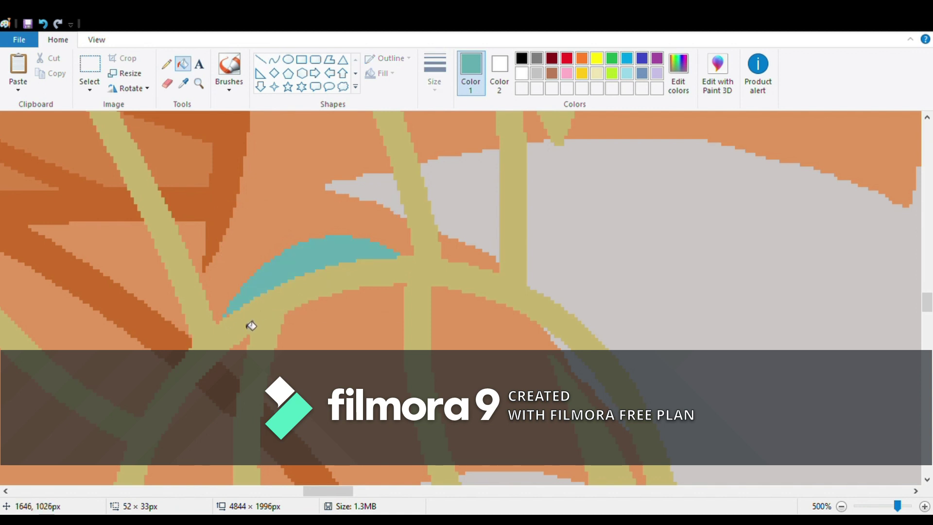
# Sample the khaki of the mane outline near the wing and mix a lighter pale khaki as the fill colour
pyautogui.click(183, 84)
pyautogui.click(440, 293)
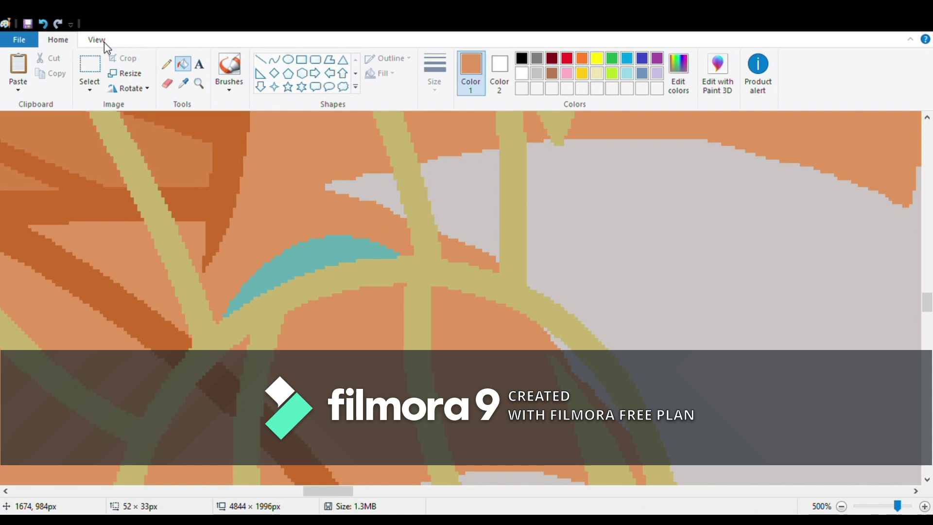
pyautogui.click(184, 83)
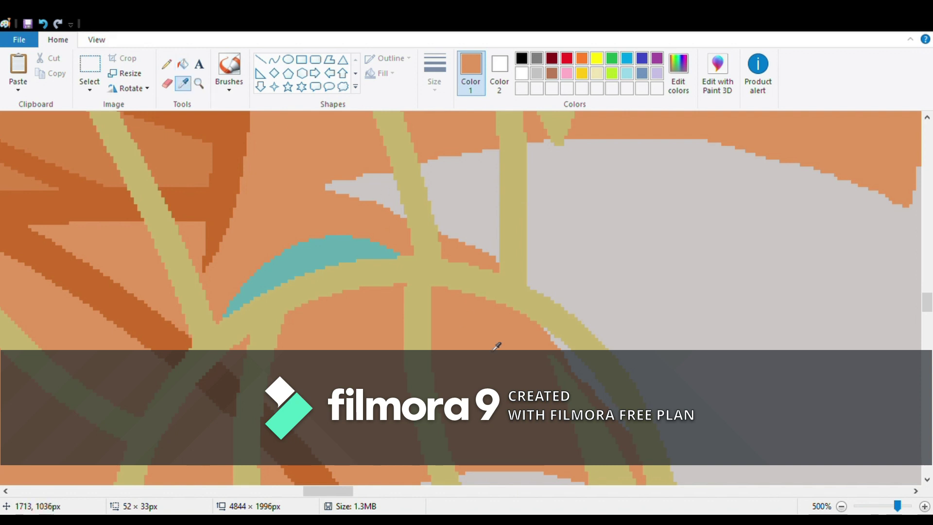
pyautogui.click(421, 282)
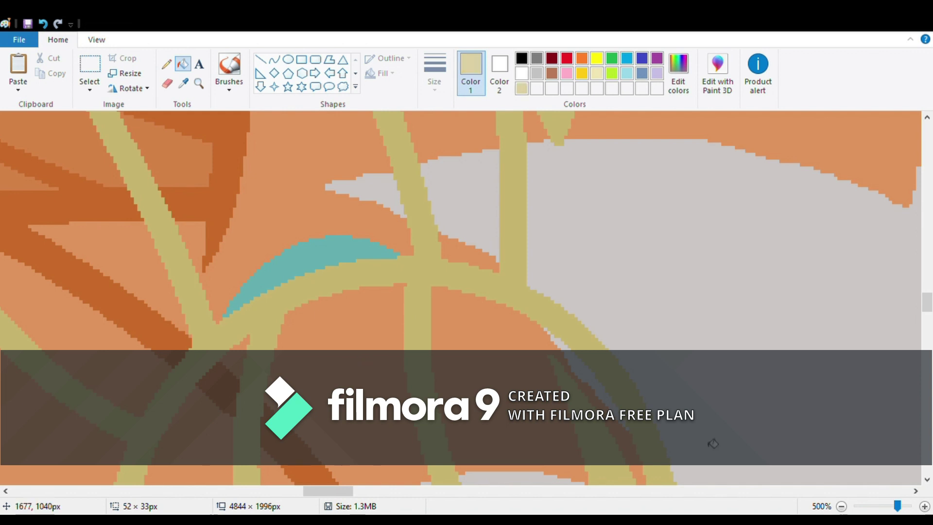
# Fill the mane sections hanging behind the neck and under the beak with pale khaki
pyautogui.click(841, 507)
pyautogui.click(842, 506)
pyautogui.click(841, 506)
pyautogui.scroll(-5, 378, 271)
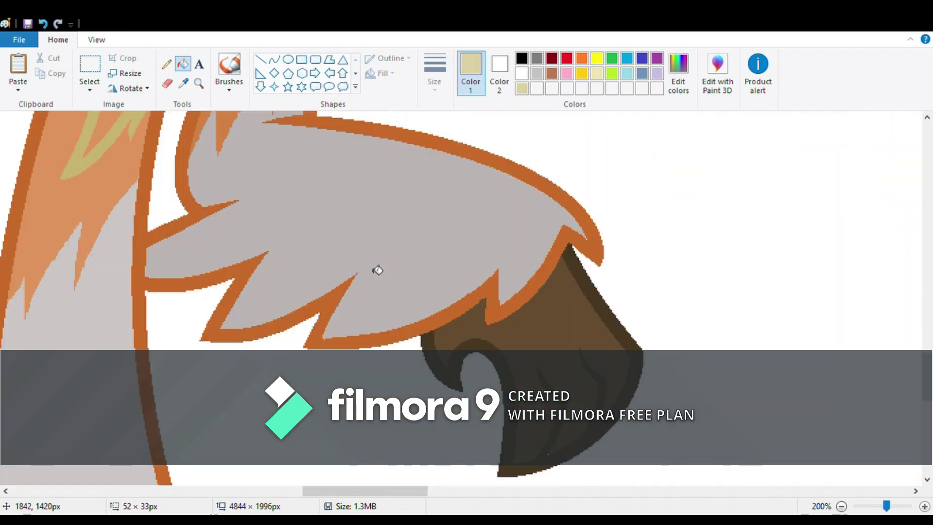
pyautogui.scroll(8, 378, 271)
pyautogui.click(383, 323)
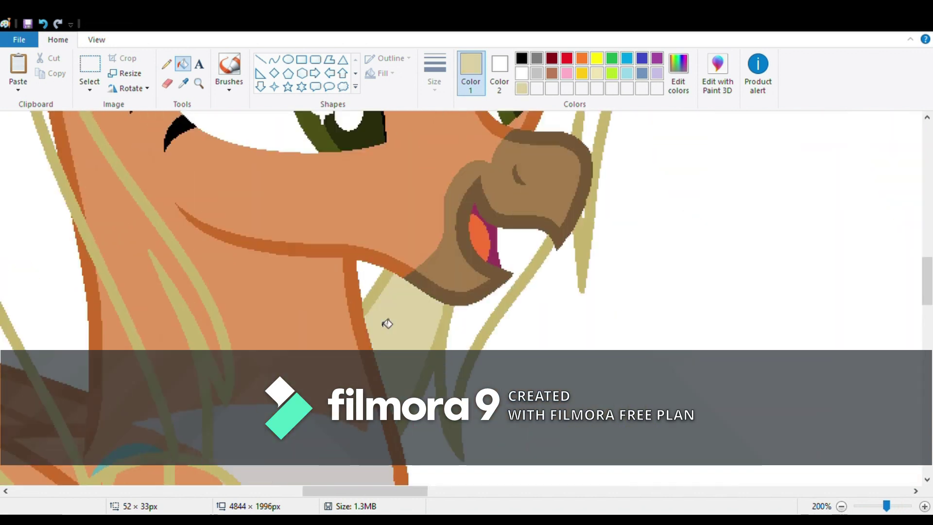
pyautogui.click(586, 216)
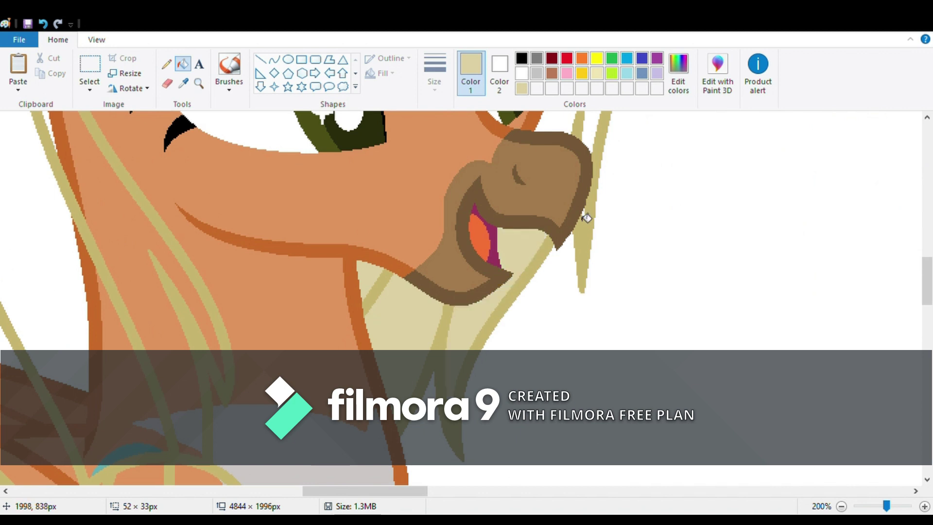
pyautogui.click(586, 218)
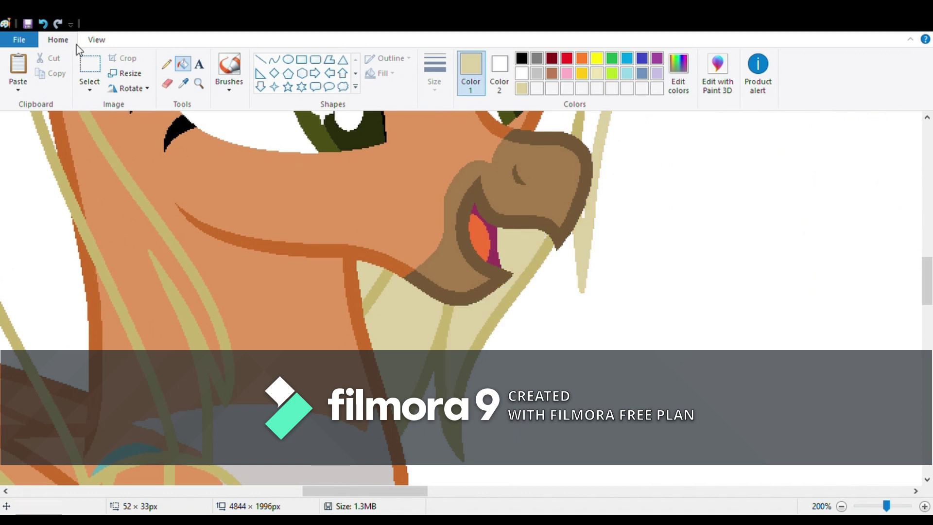
pyautogui.click(43, 24)
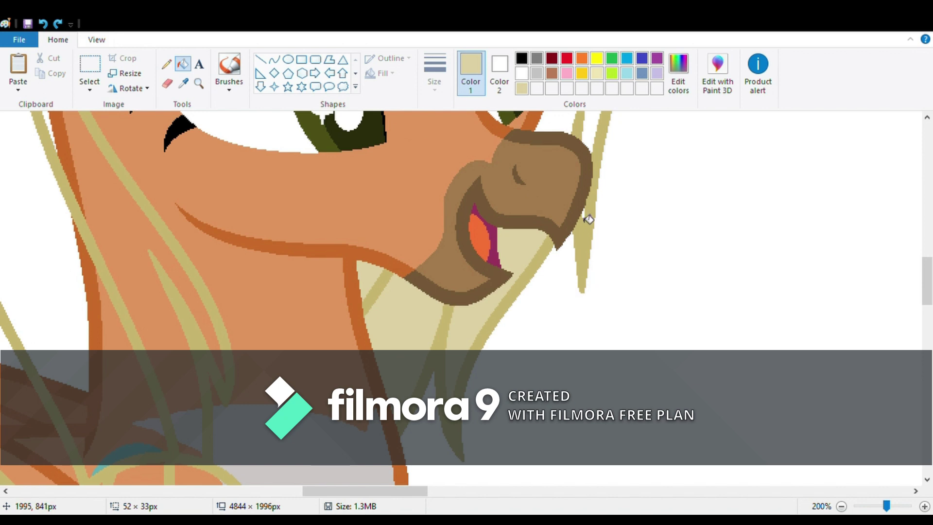
# Fill the large outer mane lock sweeping over the head and down past the face with pale khaki
pyautogui.scroll(3, 594, 224)
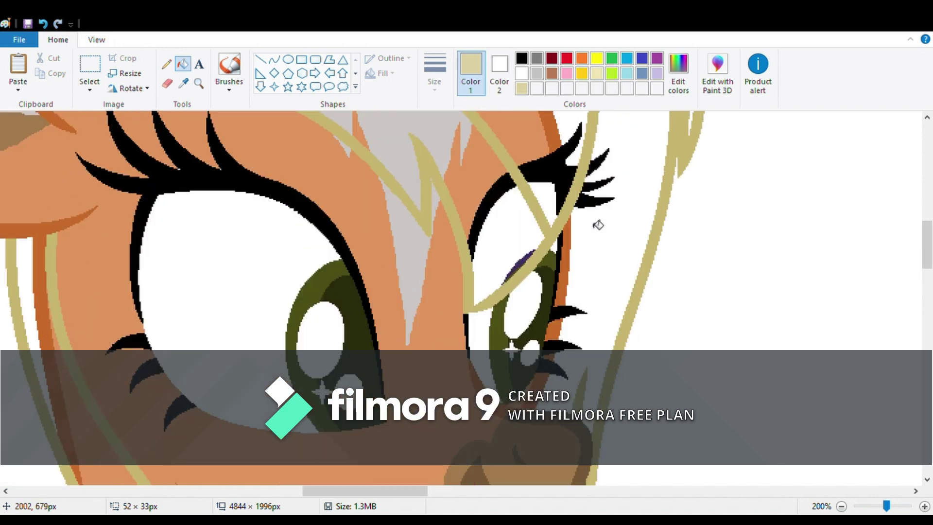
pyautogui.scroll(3, 585, 227)
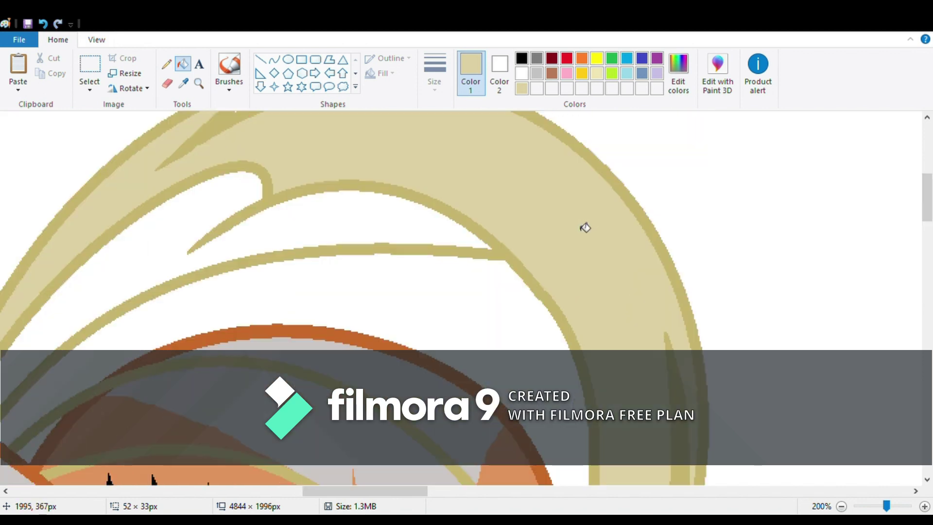
pyautogui.scroll(2, 235, 153)
pyautogui.scroll(-2, 235, 152)
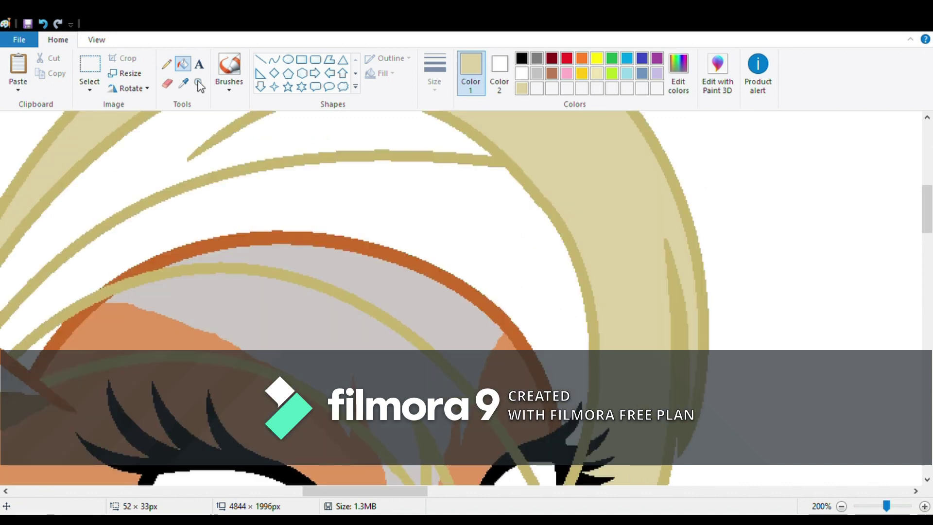
# Draw a thin pale khaki pencil line separating the head outline from the ear outline at the ear's base
pyautogui.click(151, 310)
pyautogui.click(240, 294)
pyautogui.click(272, 270)
pyautogui.click(272, 261)
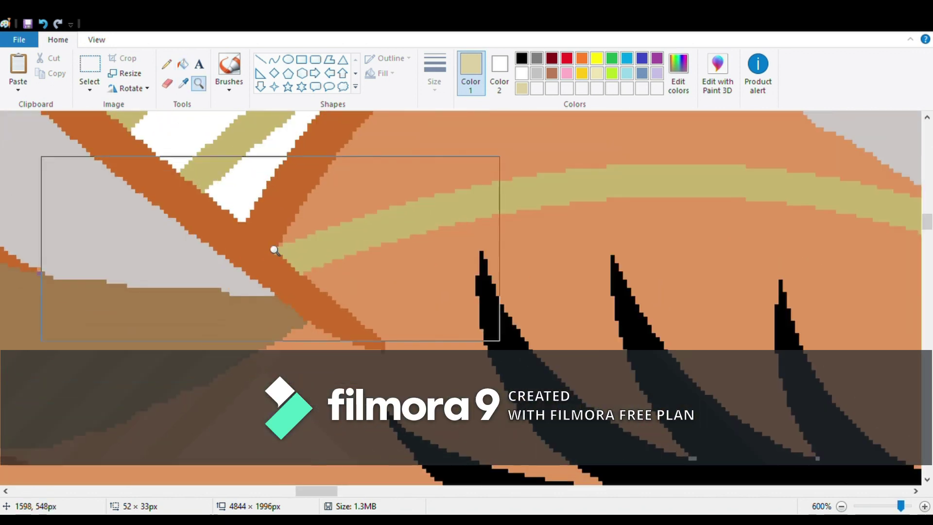
pyautogui.click(272, 248)
pyautogui.click(166, 63)
pyautogui.moveTo(238, 187); pyautogui.dragTo(267, 216)
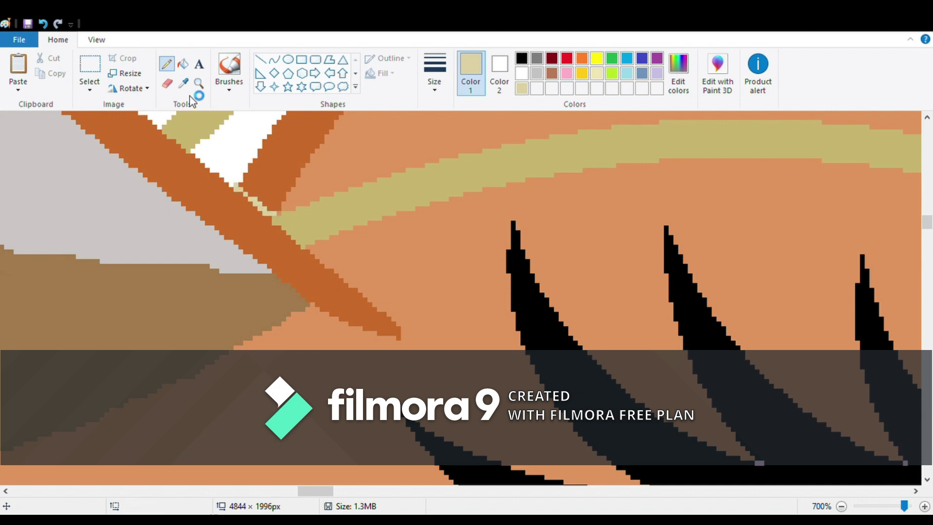
# Fill the head outline piece and the white gap beside the ear's base with pale khaki
pyautogui.click(183, 64)
pyautogui.click(283, 216)
pyautogui.click(224, 151)
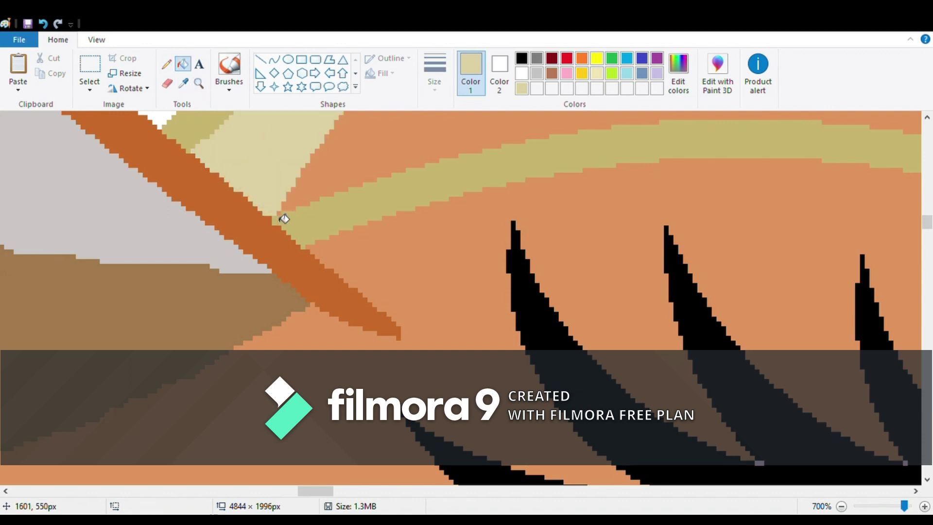
# Fill the fringe sections across the forehead, including the covered skin, grey marking and head outline, with pale khaki
pyautogui.scroll(-2, 414, 233)
pyautogui.scroll(6, 446, 273)
pyautogui.click(446, 273)
pyautogui.click(681, 139)
pyautogui.click(361, 491)
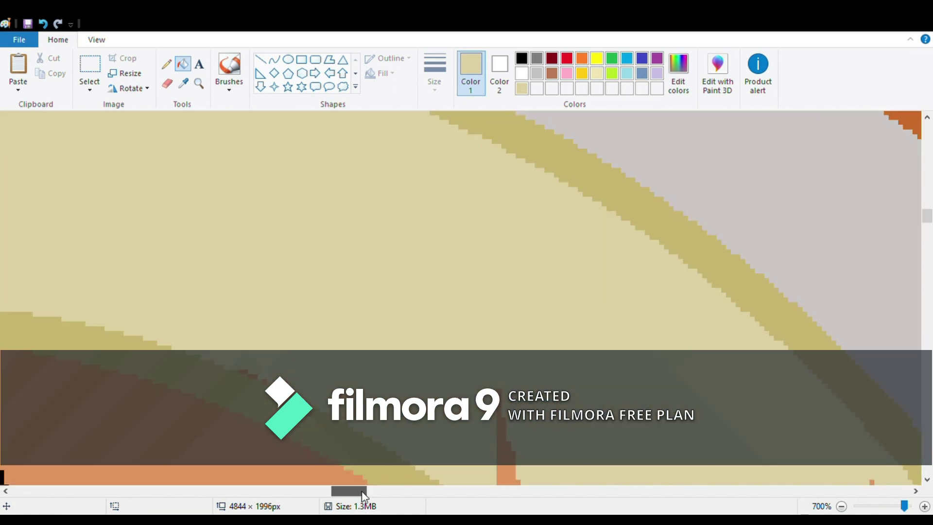
pyautogui.moveTo(364, 495); pyautogui.dragTo(370, 495)
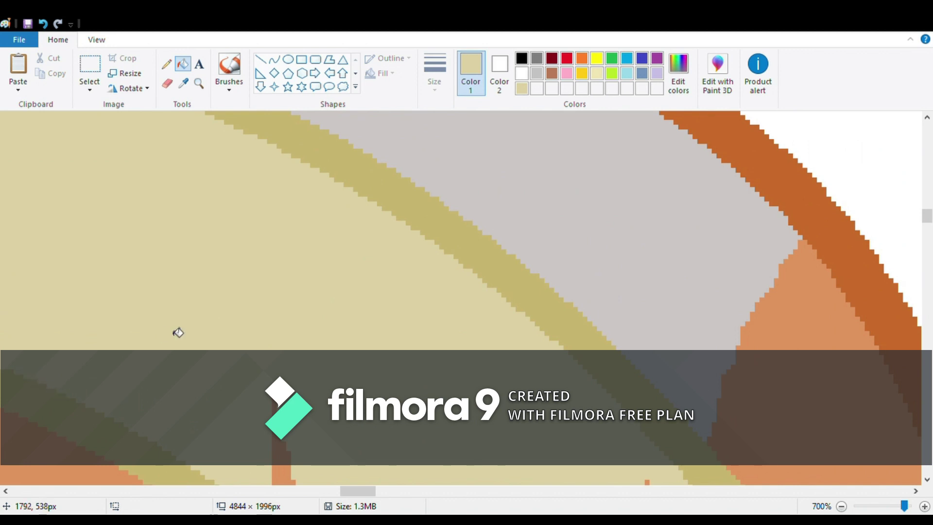
pyautogui.scroll(3, 180, 330)
pyautogui.scroll(-3, 671, 235)
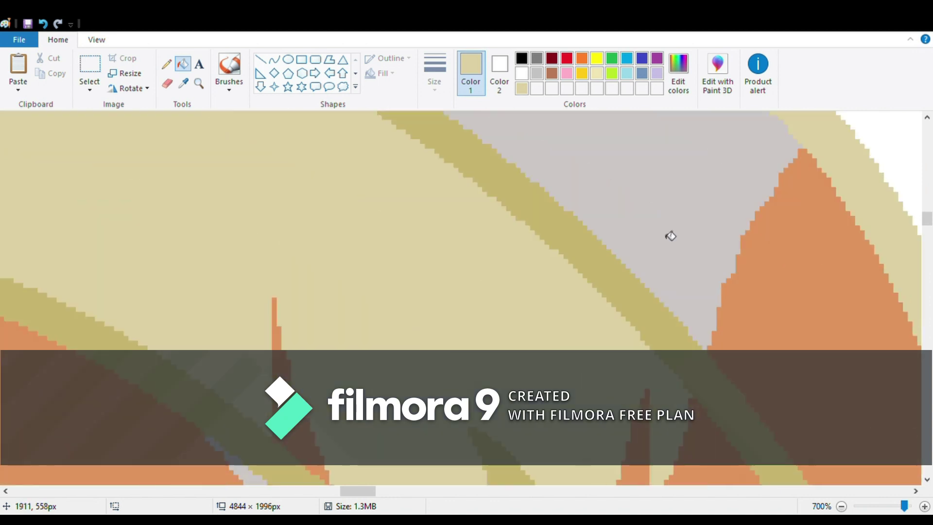
pyautogui.scroll(-3, 254, 155)
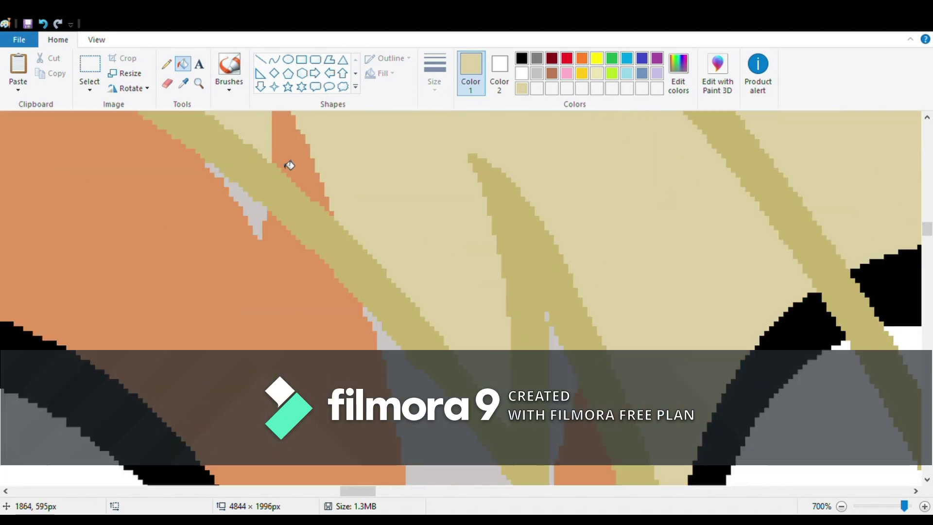
# Fill the leftover orange slivers in the fringe and the lash and eye pieces it covers with pale khaki
pyautogui.click(333, 220)
pyautogui.scroll(-2, 712, 279)
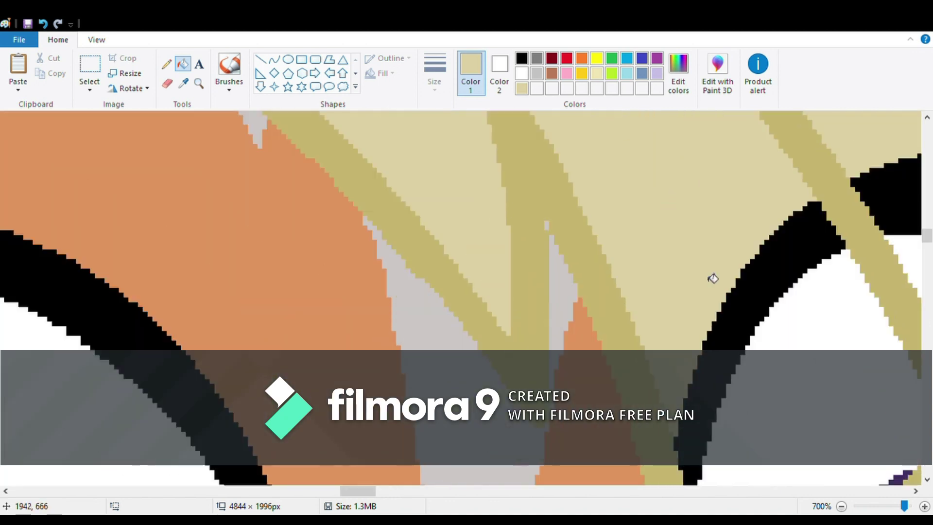
pyautogui.click(712, 278)
pyautogui.click(807, 372)
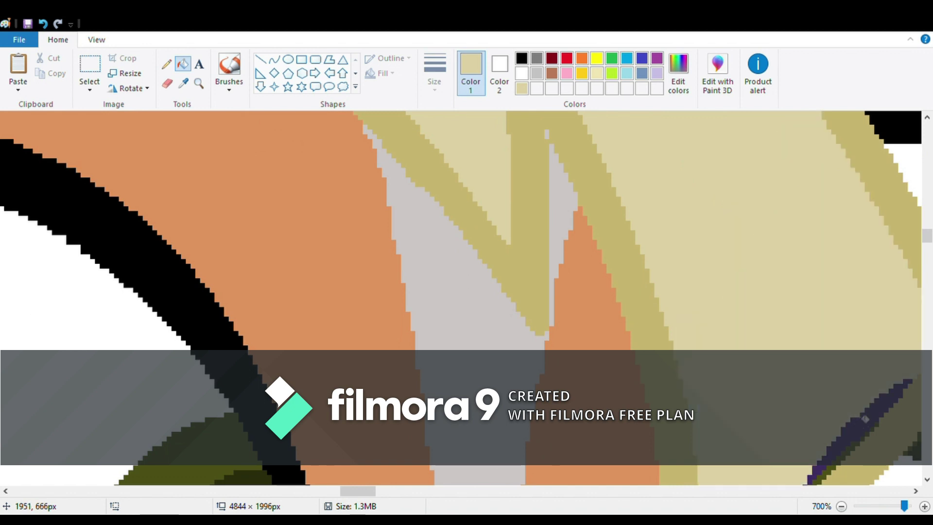
# Fill the purple and dark green iris fragments inside the fringe tip over the far eye with pale khaki
pyautogui.click(864, 419)
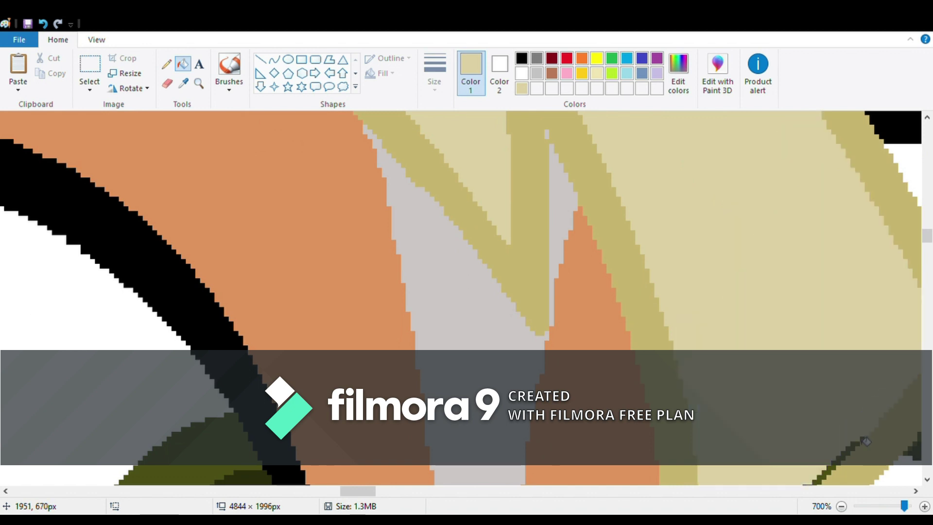
pyautogui.click(857, 448)
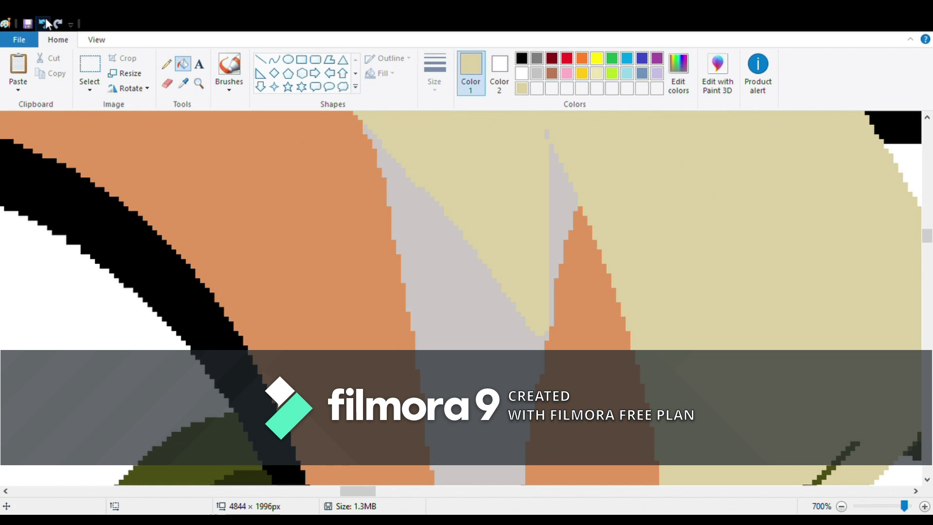
pyautogui.scroll(-3, 834, 296)
pyautogui.click(824, 299)
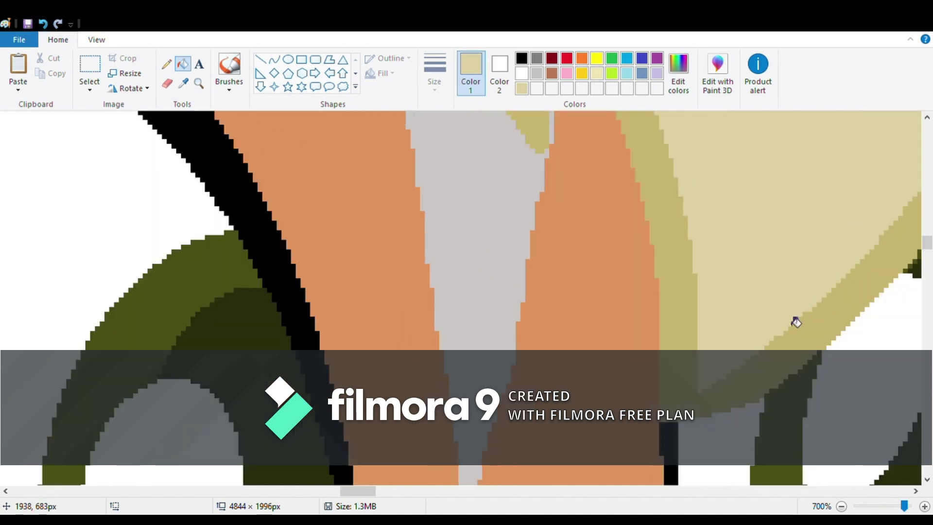
# Fill the remaining gaps in the fringe near the far eye and the white crown sections with pale khaki
pyautogui.click(839, 509)
pyautogui.click(840, 509)
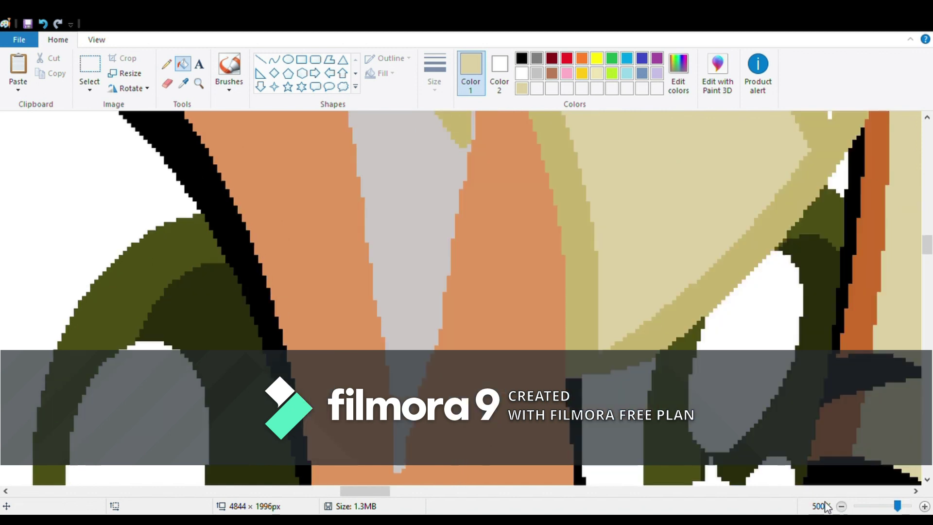
pyautogui.scroll(3, 542, 301)
pyautogui.click(699, 237)
pyautogui.click(699, 193)
pyautogui.scroll(10, 716, 206)
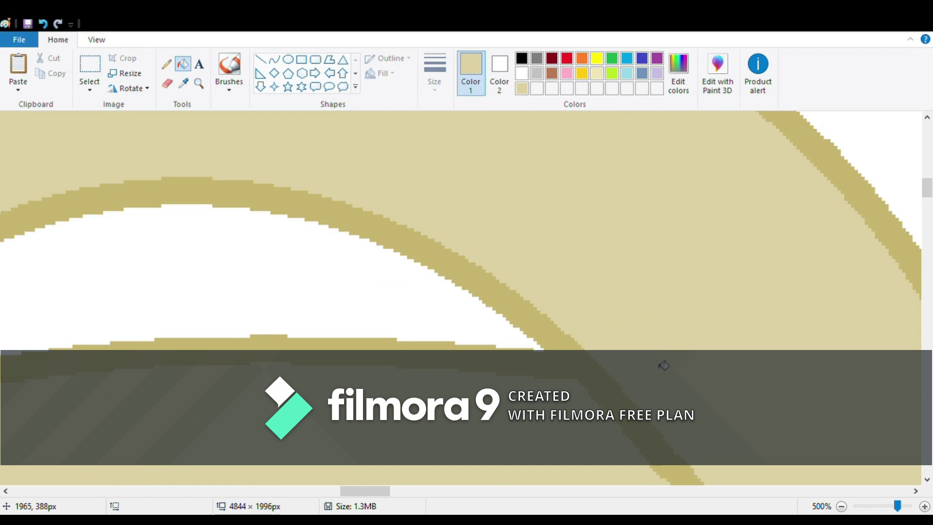
pyautogui.click(354, 312)
# Draw a thin pale khaki pencil line separating the back-of-neck outline from the outline under the ear
pyautogui.click(842, 506)
pyautogui.click(842, 506)
pyautogui.click(842, 506)
pyautogui.click(842, 507)
pyautogui.click(842, 506)
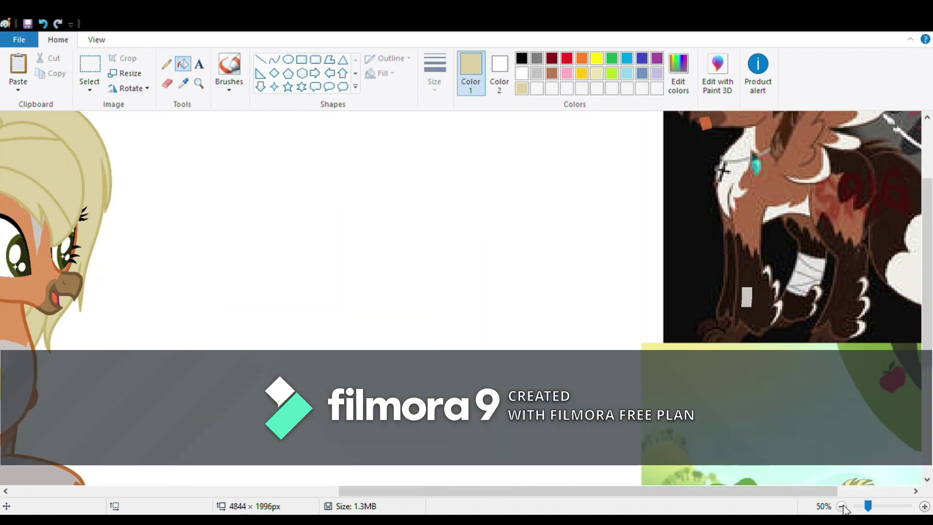
pyautogui.click(842, 507)
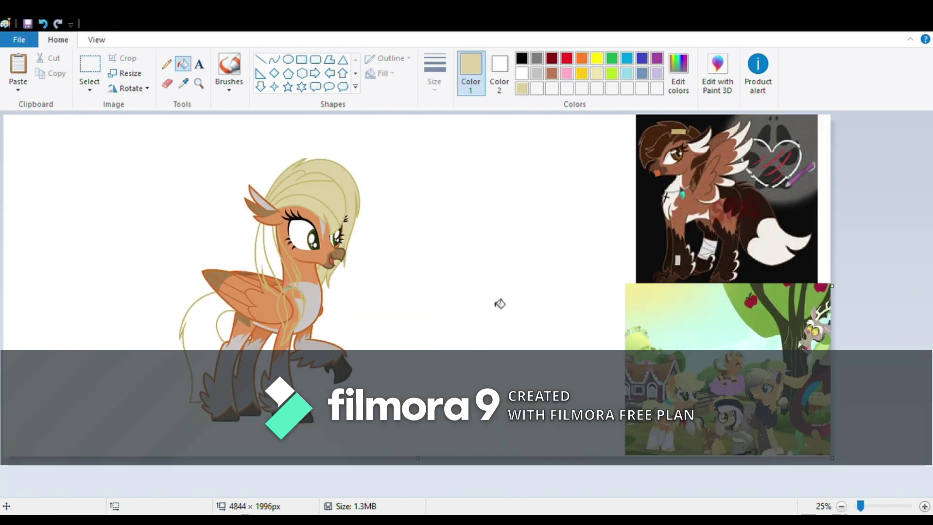
pyautogui.click(199, 84)
pyautogui.click(342, 251)
pyautogui.click(358, 254)
pyautogui.click(401, 325)
pyautogui.click(360, 272)
pyautogui.click(337, 247)
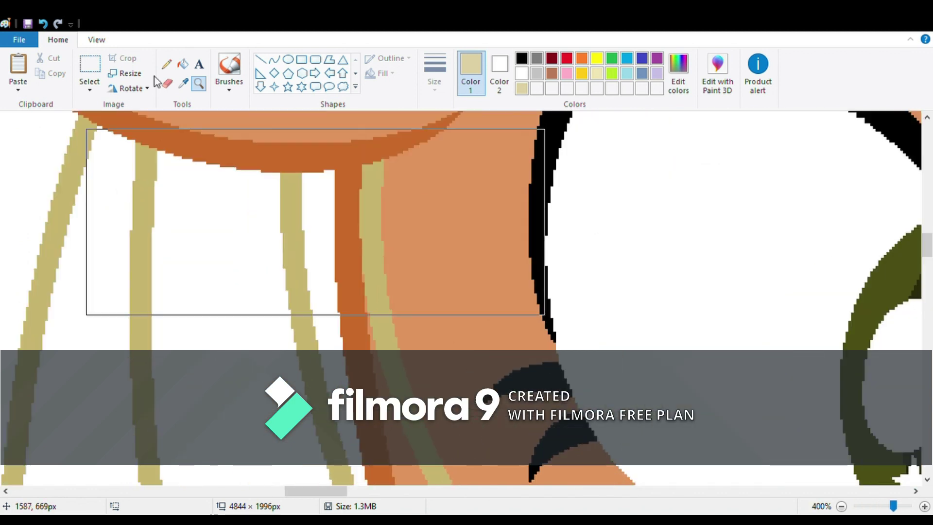
pyautogui.click(166, 64)
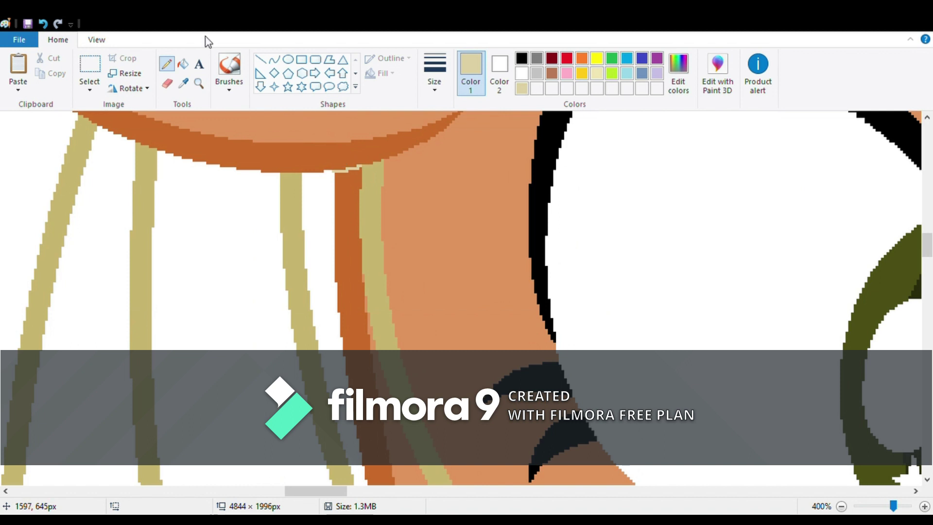
# Fill the neck outline piece and the mane strands hanging below the ear with pale khaki
pyautogui.click(183, 64)
pyautogui.click(347, 318)
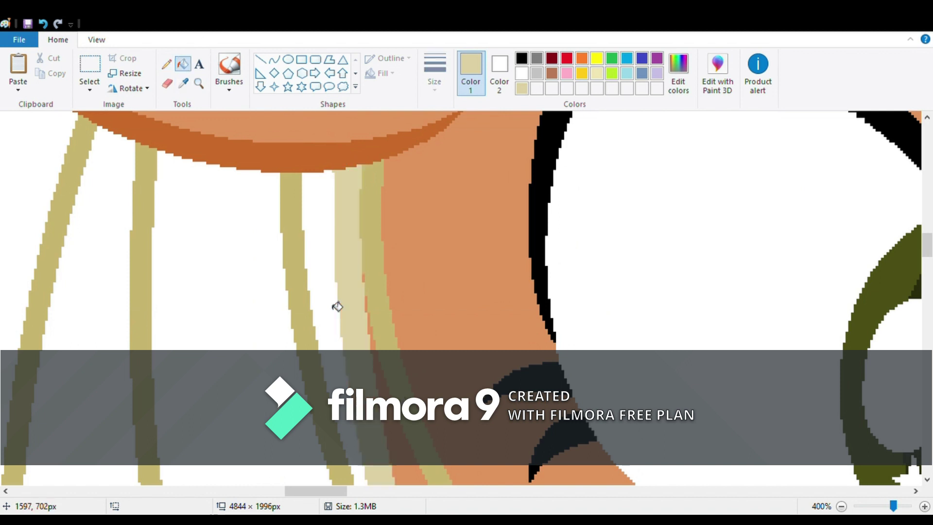
pyautogui.click(337, 306)
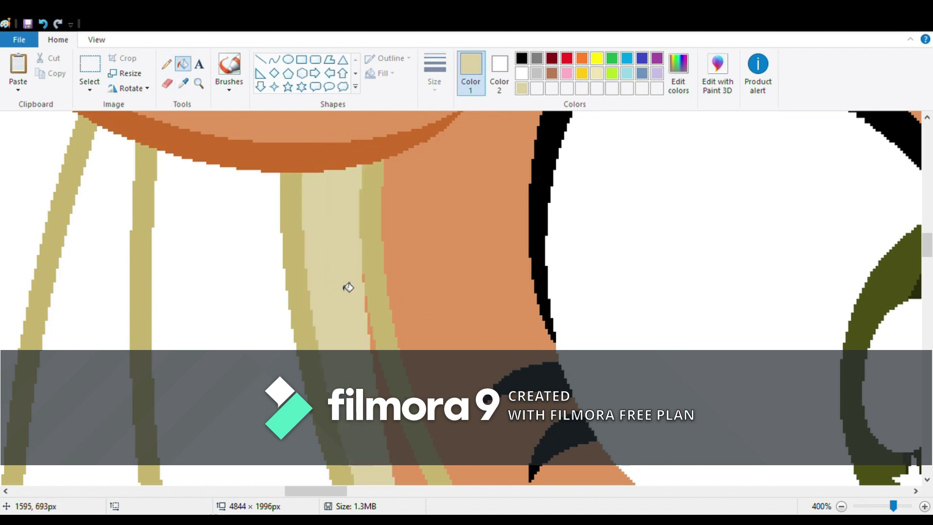
pyautogui.click(399, 468)
pyautogui.click(227, 331)
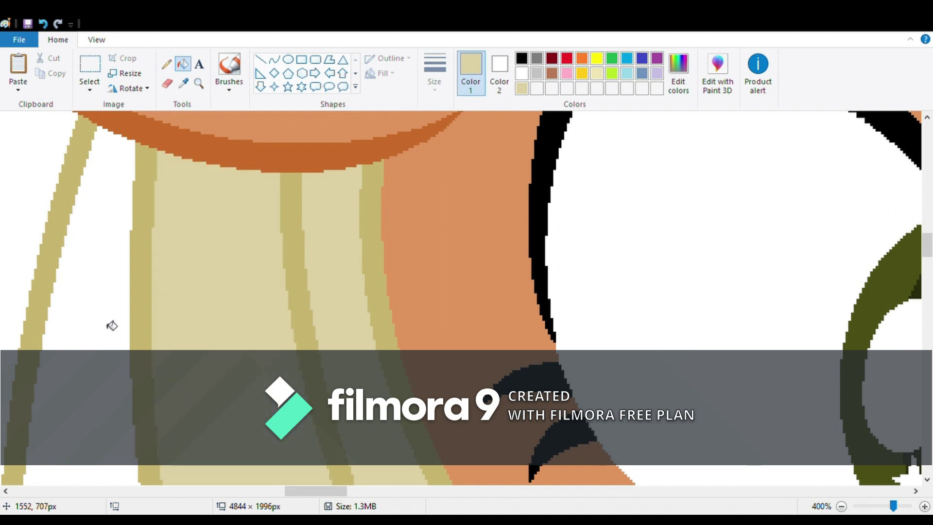
pyautogui.click(97, 329)
# Fill the neck and wing fragments showing between the lower mane strands behind the cheek with pale khaki
pyautogui.scroll(-9, 319, 341)
pyautogui.scroll(4, 404, 173)
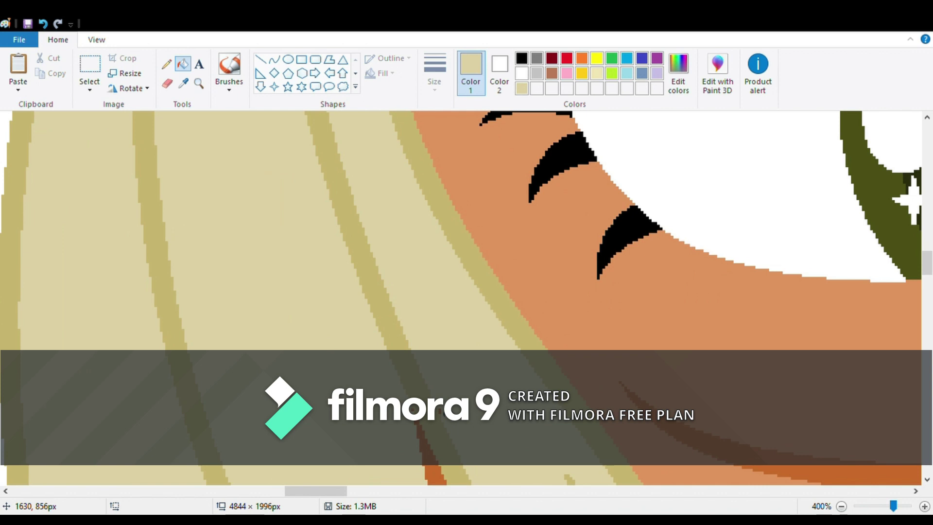
pyautogui.scroll(-5, 439, 414)
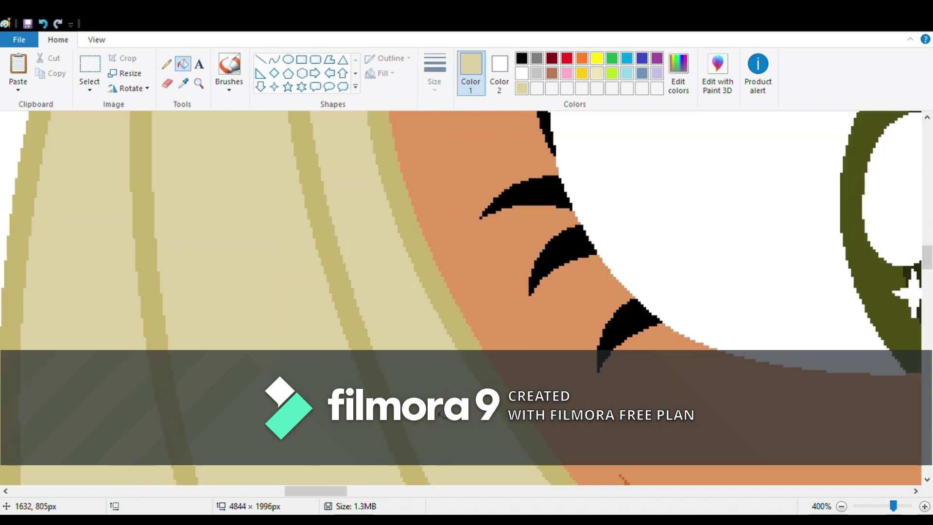
pyautogui.click(454, 335)
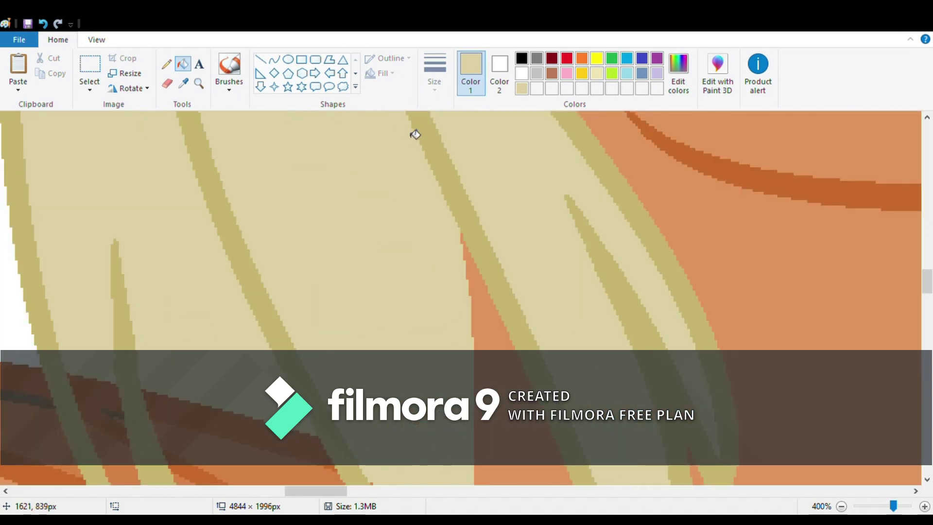
pyautogui.click(173, 406)
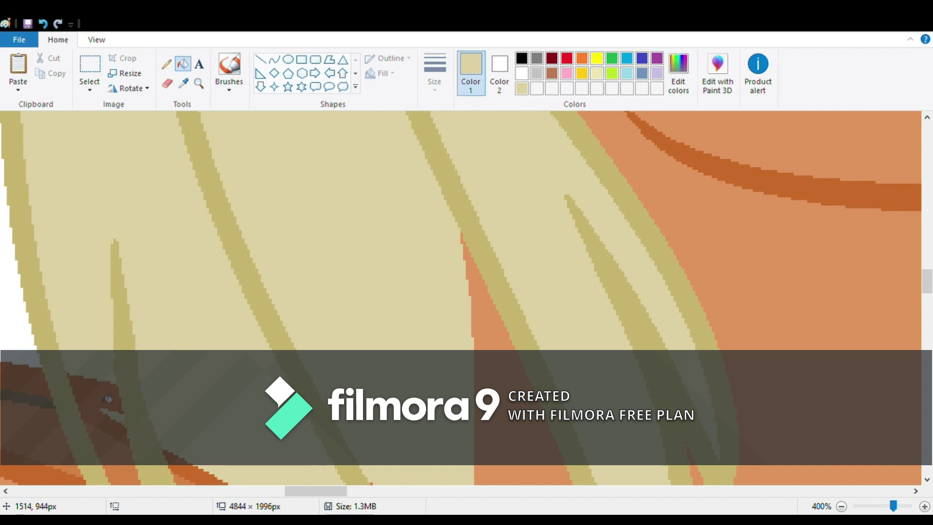
pyautogui.click(112, 415)
pyautogui.click(111, 435)
pyautogui.scroll(-2, 127, 385)
pyautogui.scroll(1, 209, 260)
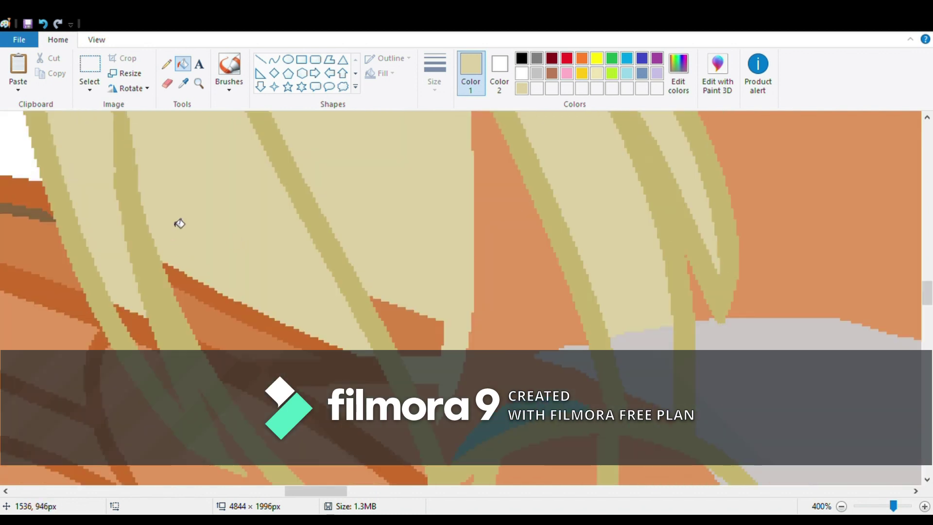
# Fill the remaining orange wing and neck slivers inside the lower mane above the teal hair tie with pale khaki
pyautogui.click(219, 310)
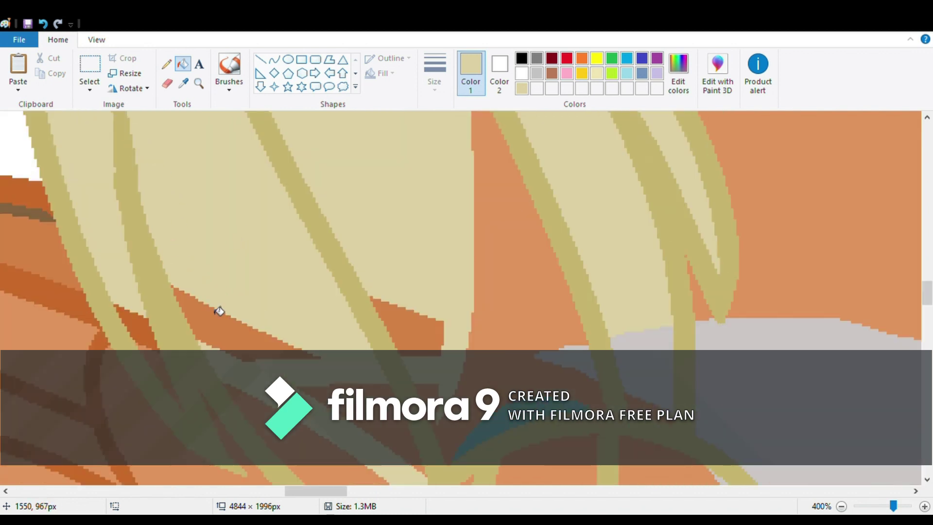
pyautogui.click(236, 332)
pyautogui.click(148, 346)
pyautogui.click(144, 336)
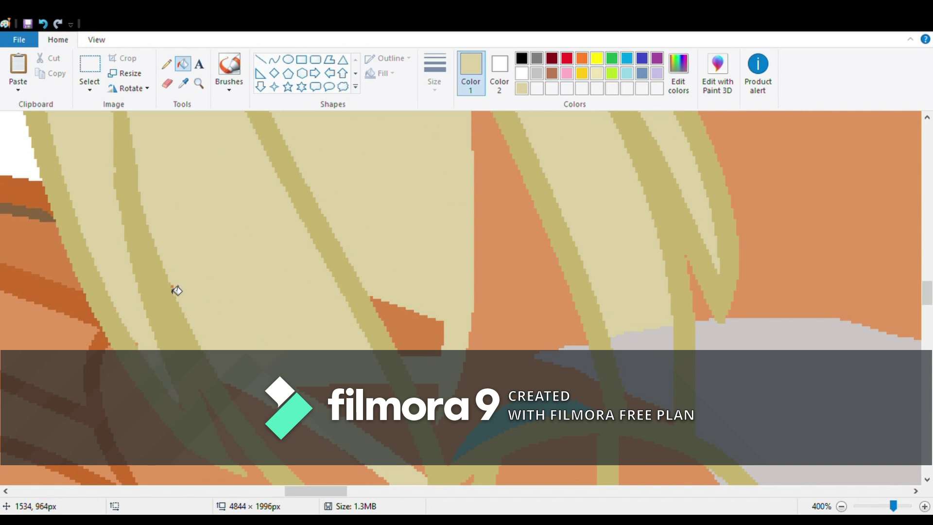
pyautogui.click(358, 404)
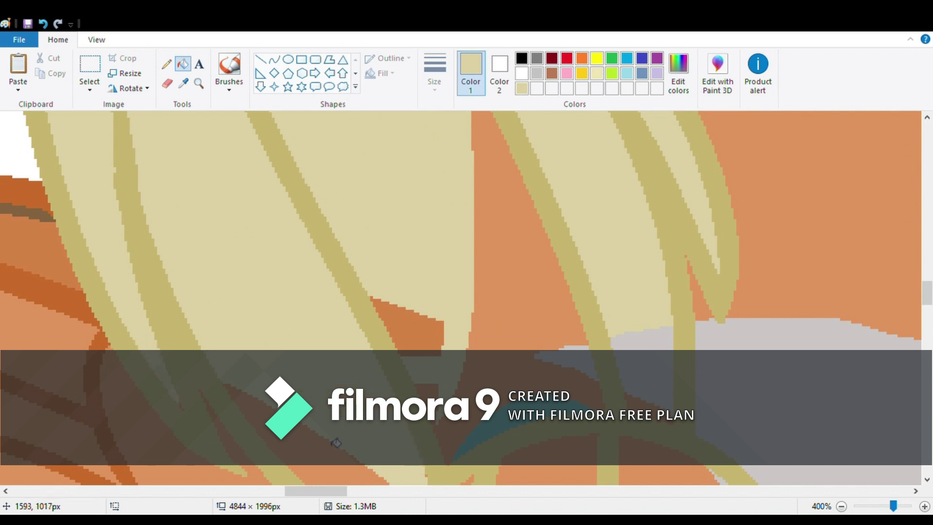
pyautogui.click(330, 445)
pyautogui.click(429, 396)
pyautogui.click(413, 332)
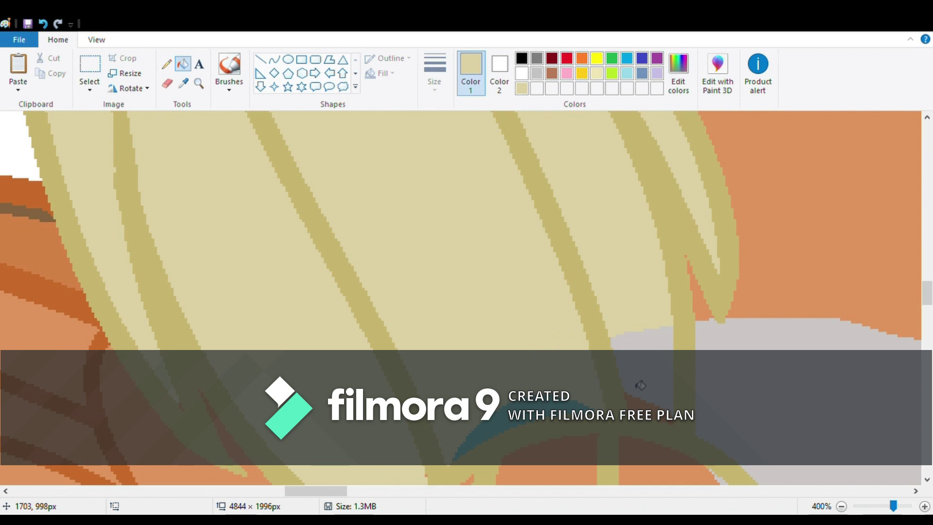
# Fill the chest pieces above the teal hair tie and the rear strand of the tied mane below it with pale khaki
pyautogui.scroll(-2, 362, 360)
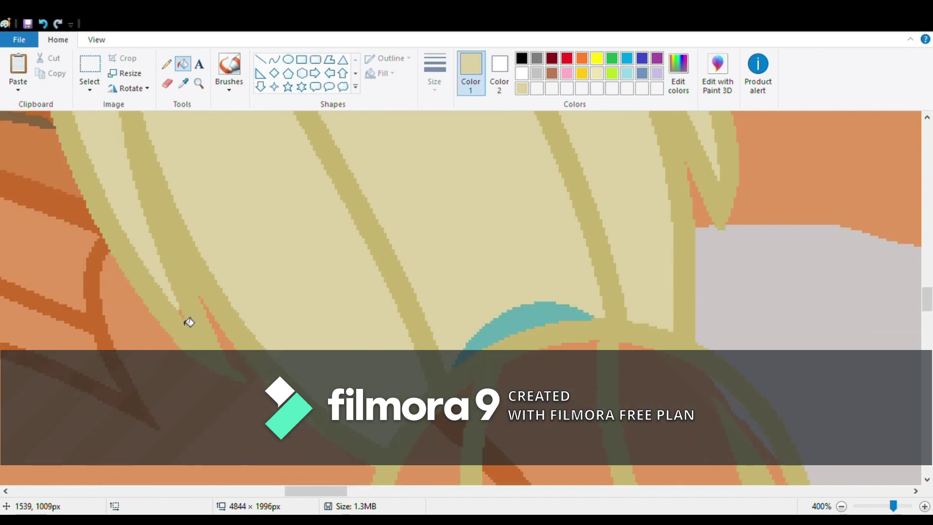
pyautogui.scroll(-4, 474, 128)
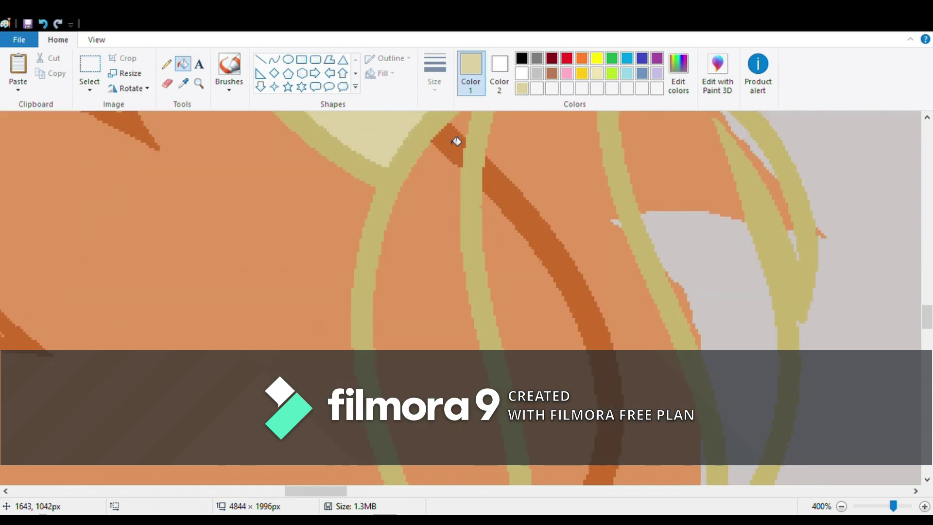
pyautogui.click(452, 156)
pyautogui.click(440, 267)
pyautogui.scroll(-4, 485, 210)
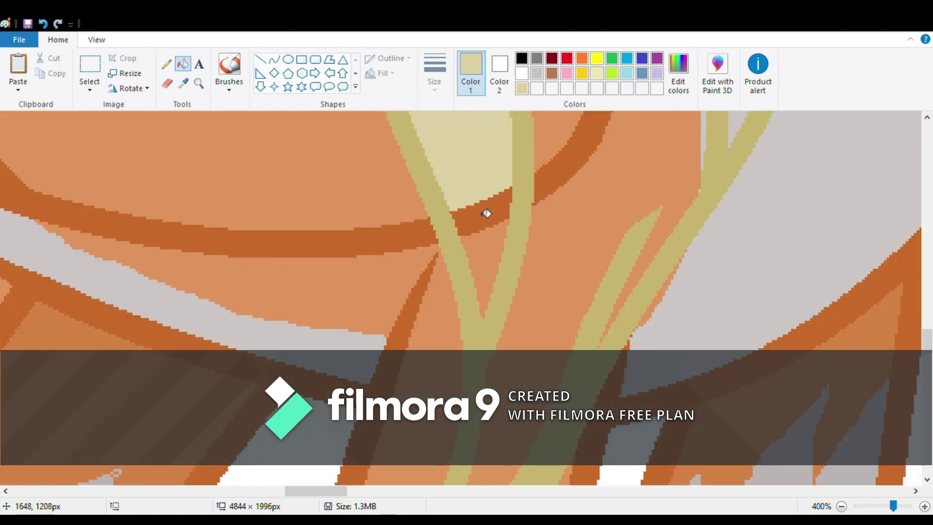
# Fill the middle section of the tied mane over the chest and foreleg, including its outline fragments, with pale khaki
pyautogui.scroll(-1, 542, 287)
pyautogui.click(542, 287)
pyautogui.scroll(2, 578, 292)
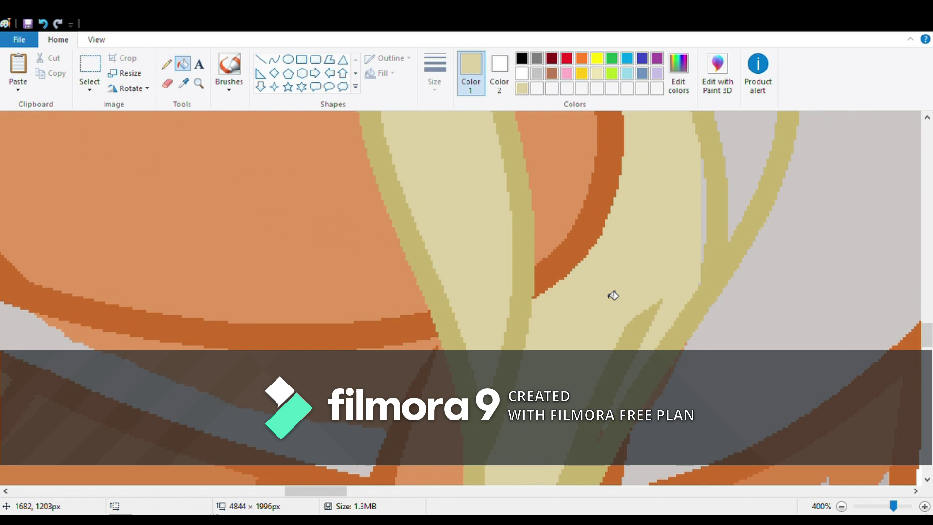
pyautogui.click(593, 210)
pyautogui.click(565, 201)
pyautogui.click(704, 227)
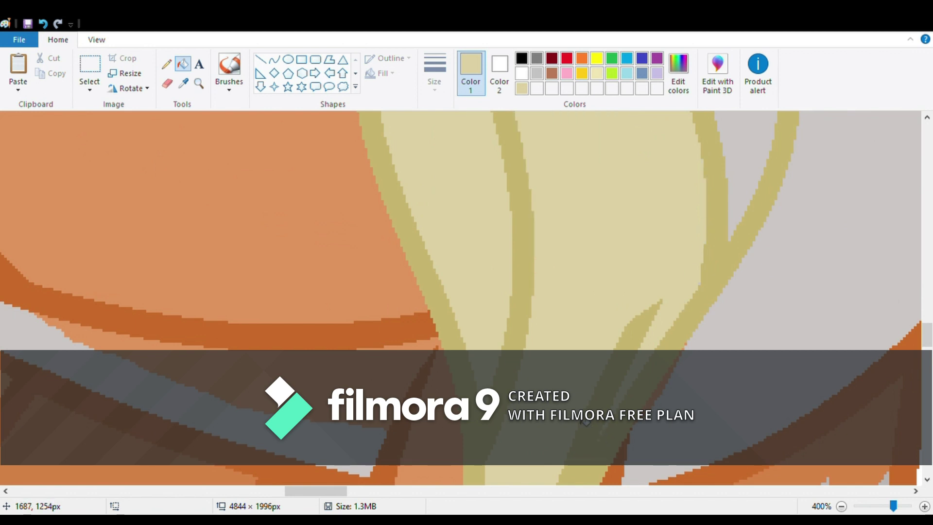
# Fill the grey and orange chest fragments in the front section of the tied mane with pale khaki
pyautogui.scroll(-4, 416, 343)
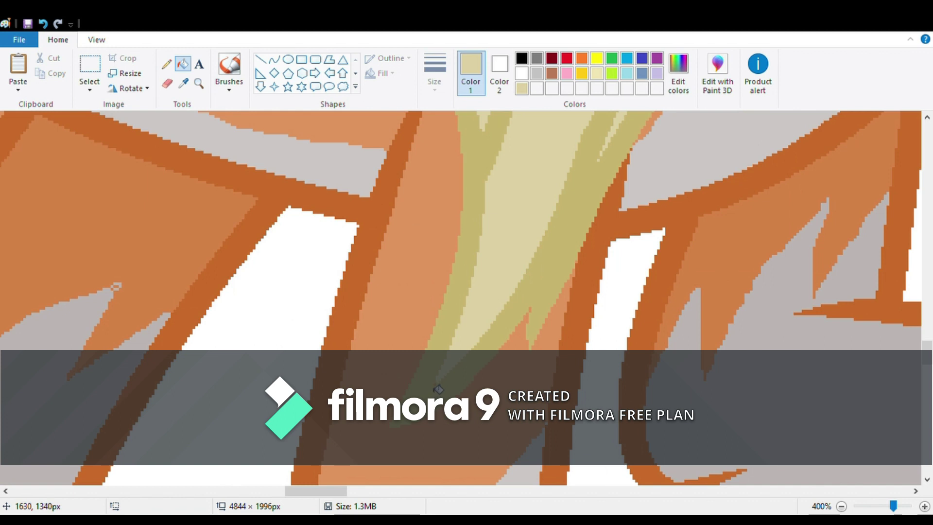
pyautogui.scroll(5, 583, 359)
pyautogui.click(705, 214)
pyautogui.scroll(3, 672, 340)
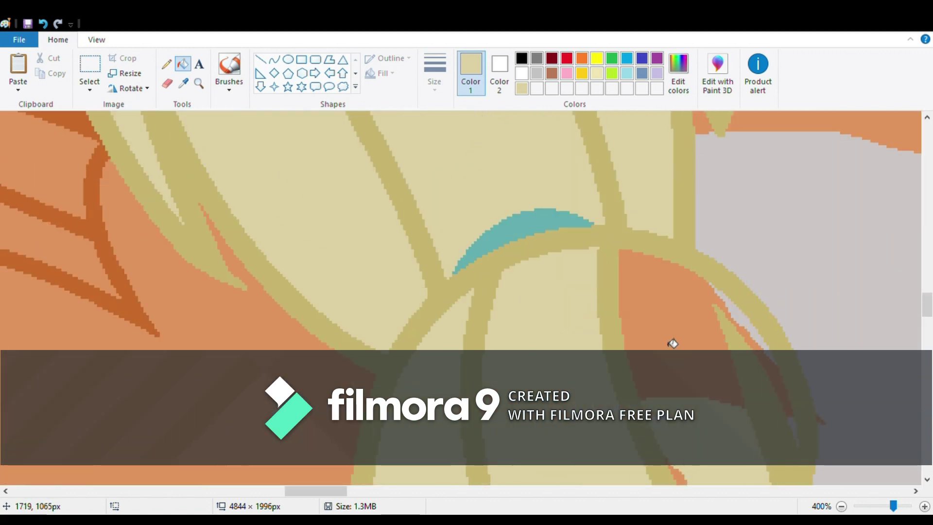
pyautogui.scroll(-4, 673, 311)
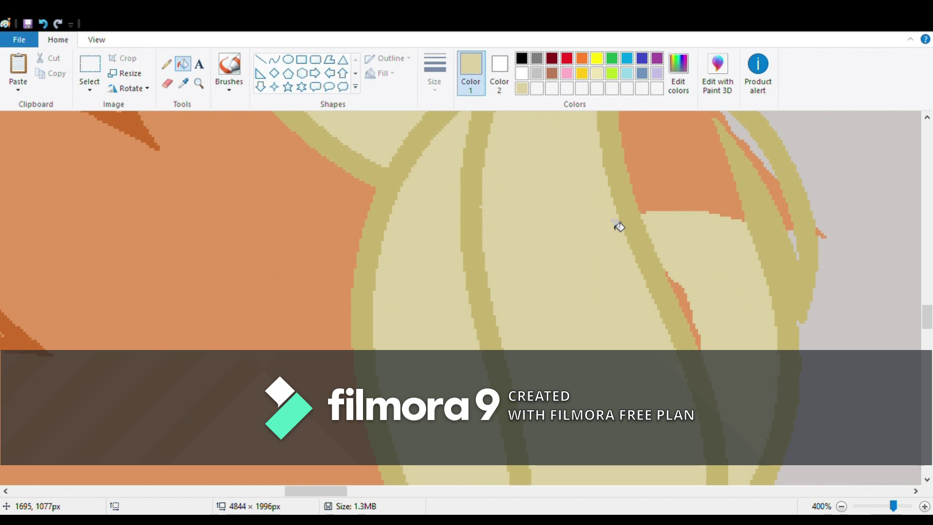
pyautogui.click(683, 298)
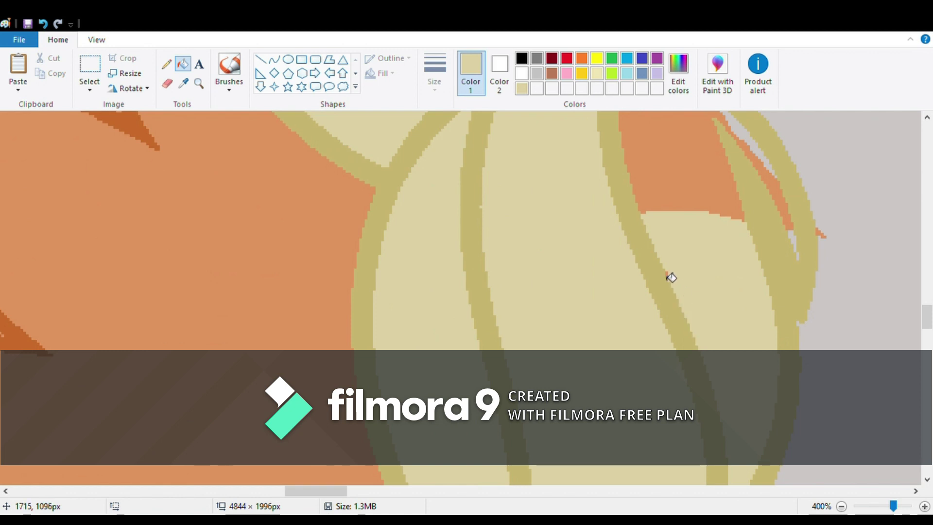
pyautogui.click(781, 183)
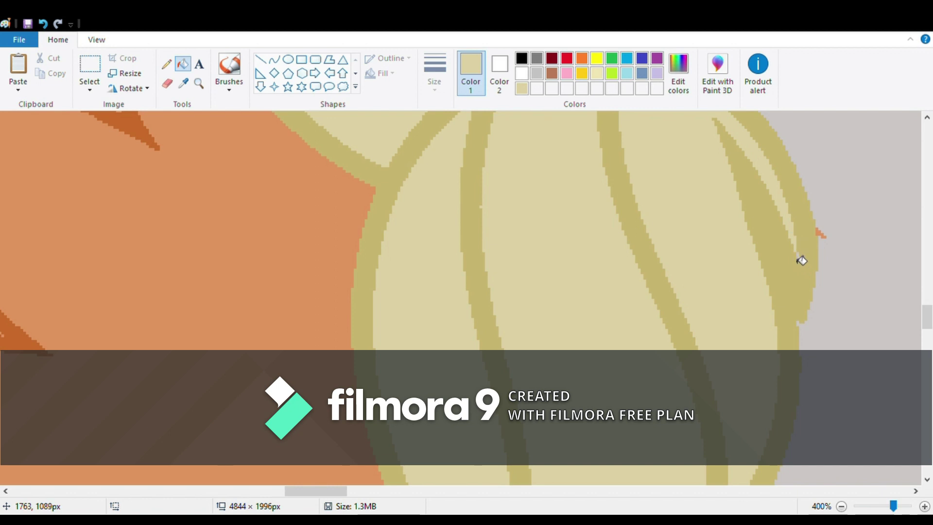
pyautogui.scroll(4, 802, 259)
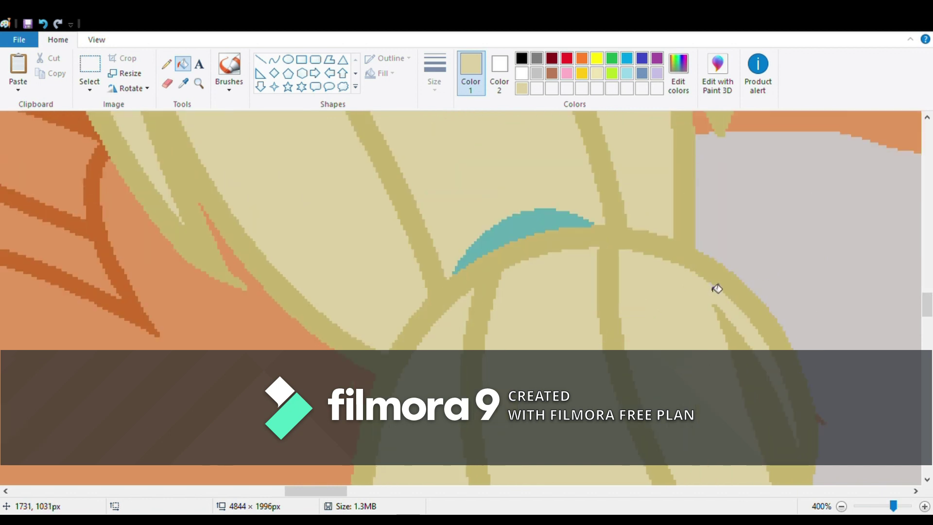
# Sample the dark orange body outline and draw a short curve over the tail line's end at the hind leg
pyautogui.click(842, 506)
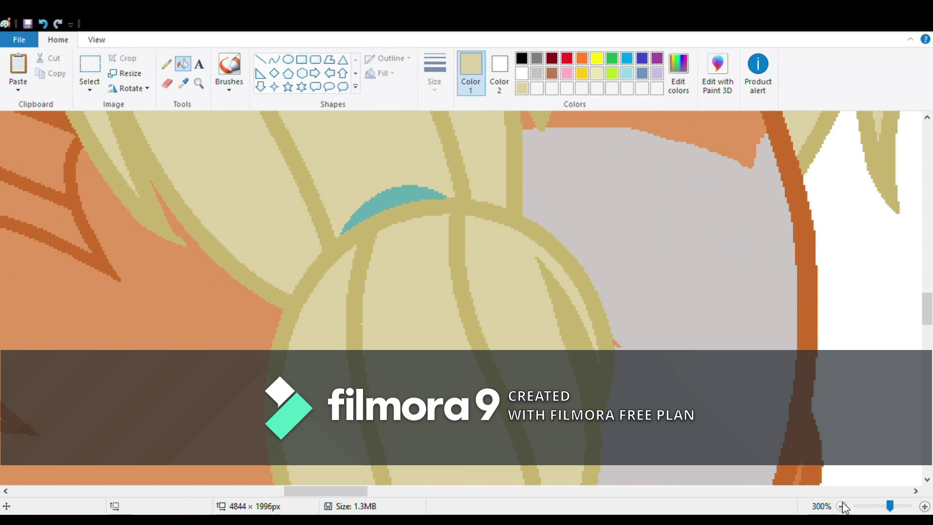
pyautogui.click(842, 505)
pyautogui.click(842, 505)
pyautogui.click(841, 505)
pyautogui.click(842, 505)
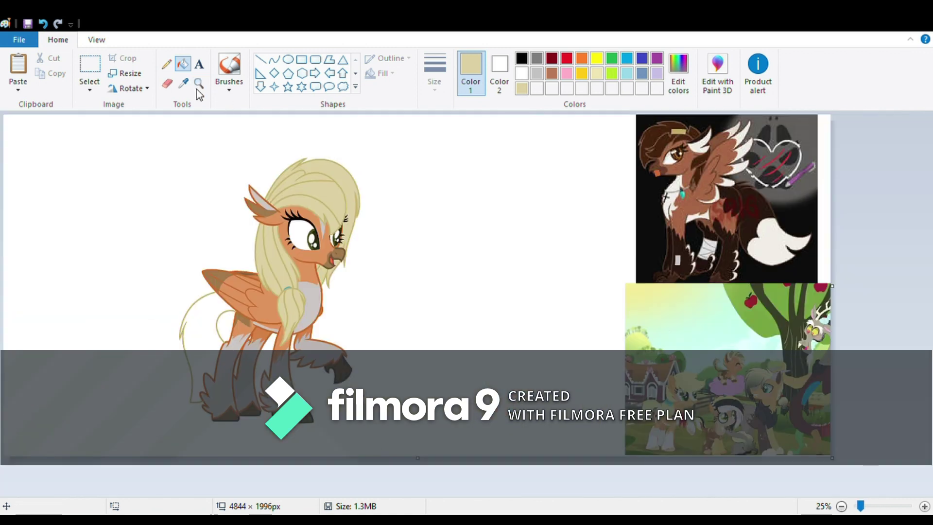
pyautogui.click(292, 302)
pyautogui.click(420, 291)
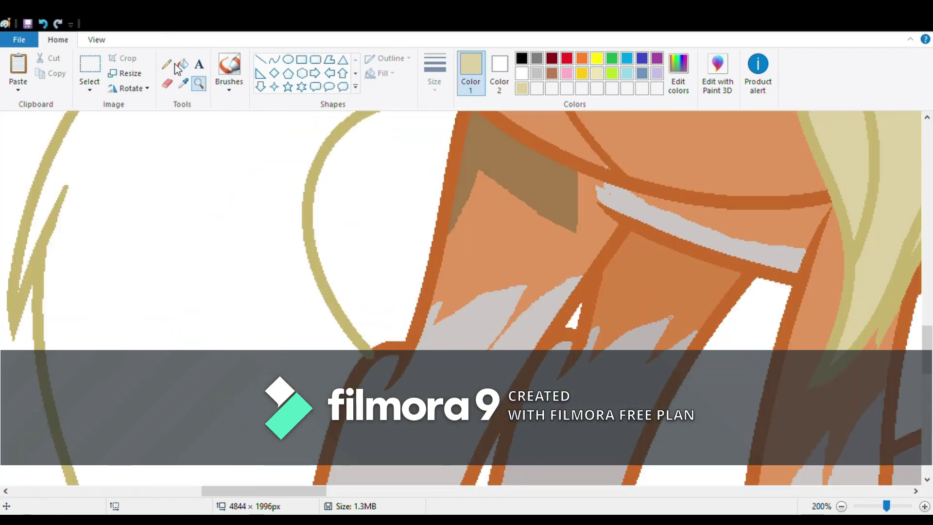
pyautogui.click(274, 59)
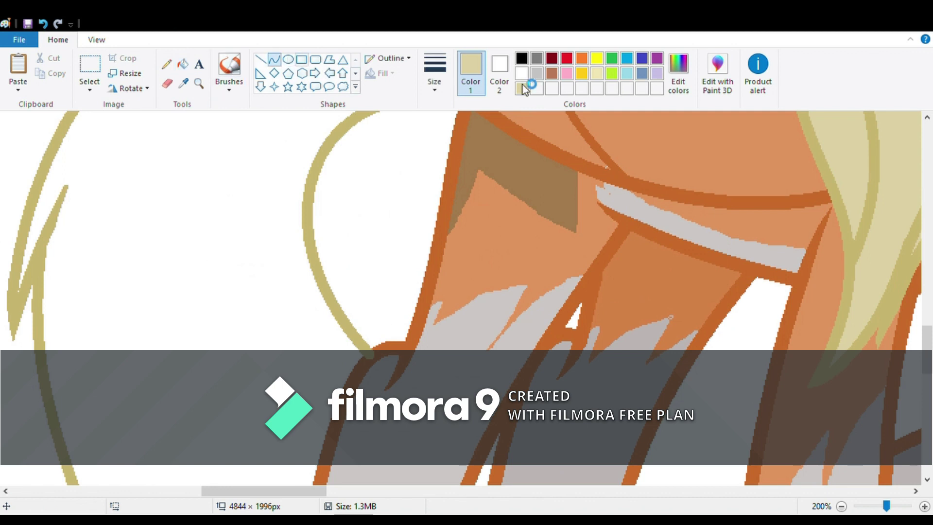
pyautogui.click(184, 83)
pyautogui.click(361, 381)
pyautogui.moveTo(362, 381); pyautogui.dragTo(386, 354)
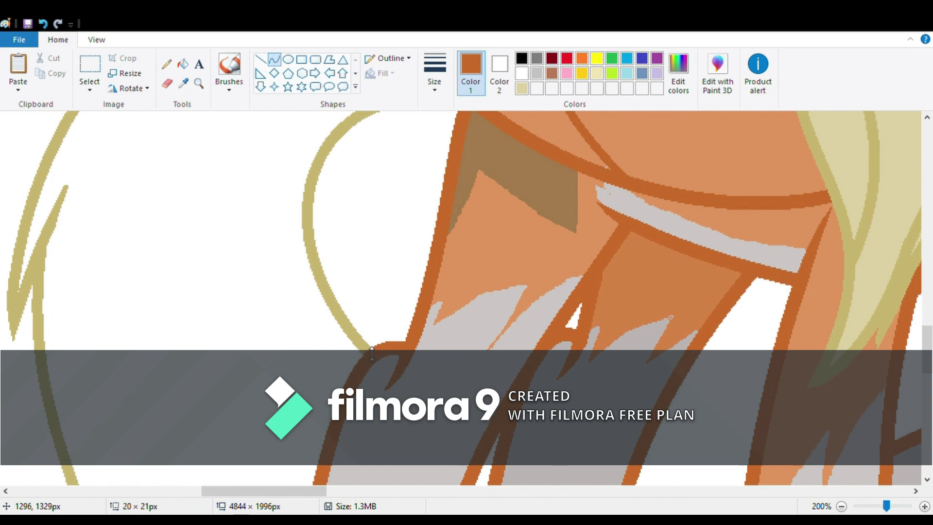
# Cover the inner tail line's end where it meets the wing and rump with short dark orange curves
pyautogui.scroll(3, 372, 352)
pyautogui.moveTo(492, 305); pyautogui.dragTo(466, 292)
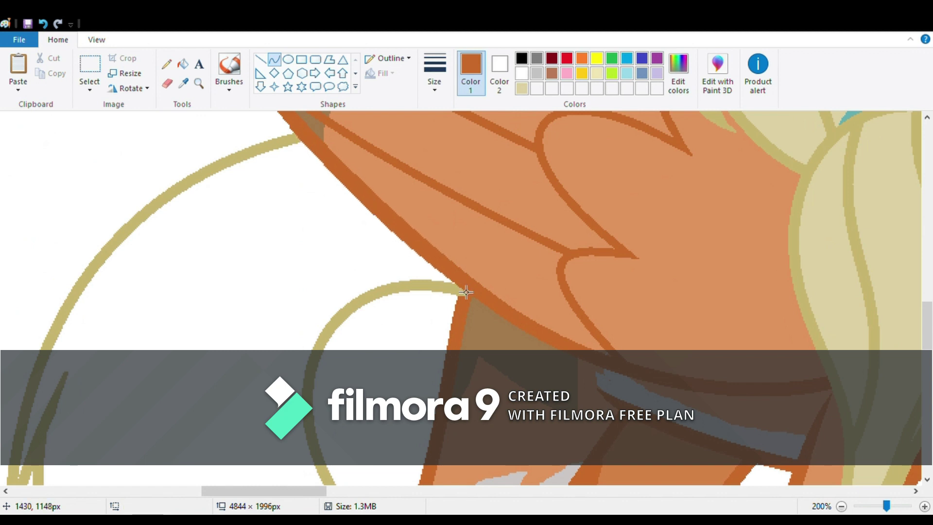
pyautogui.moveTo(456, 338); pyautogui.dragTo(465, 311)
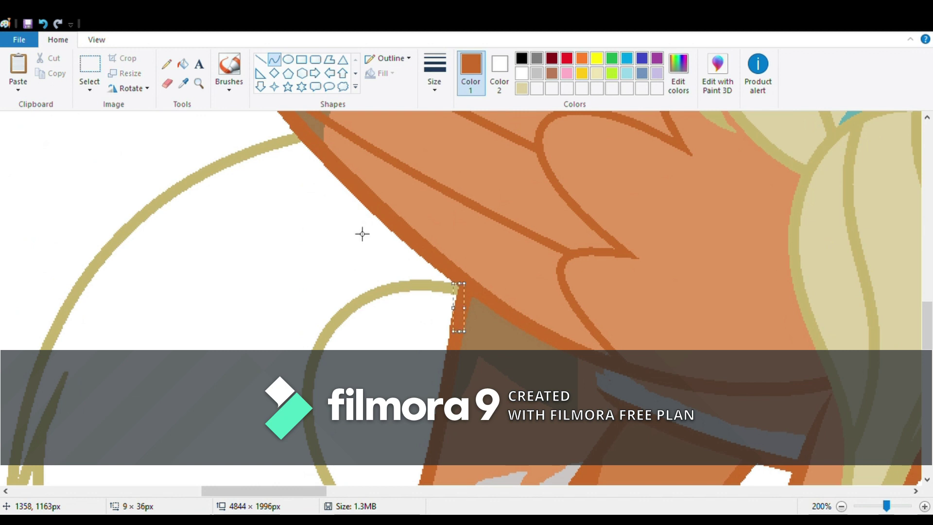
# Sample the brown of the rump patch and fill the tail with it
pyautogui.click(183, 83)
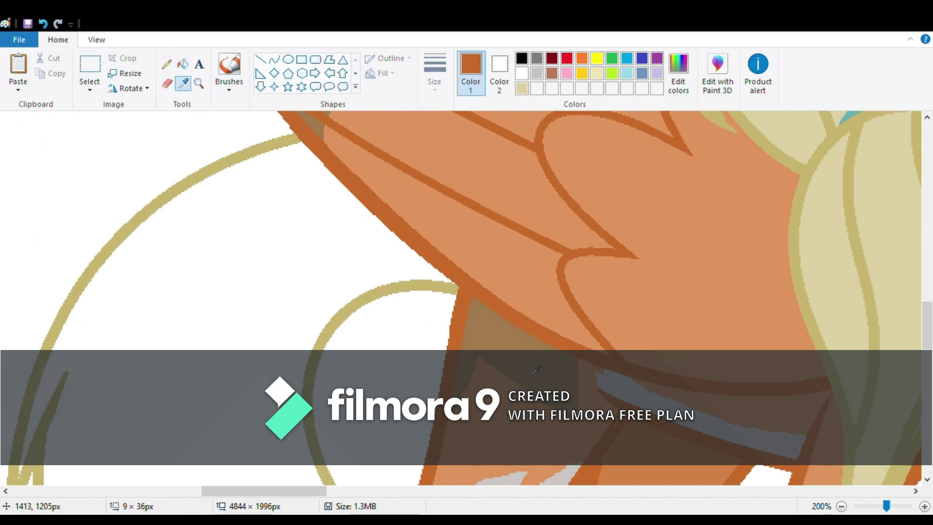
pyautogui.click(532, 375)
pyautogui.click(183, 64)
pyautogui.click(192, 227)
pyautogui.scroll(1, 173, 263)
pyautogui.scroll(-2, 121, 289)
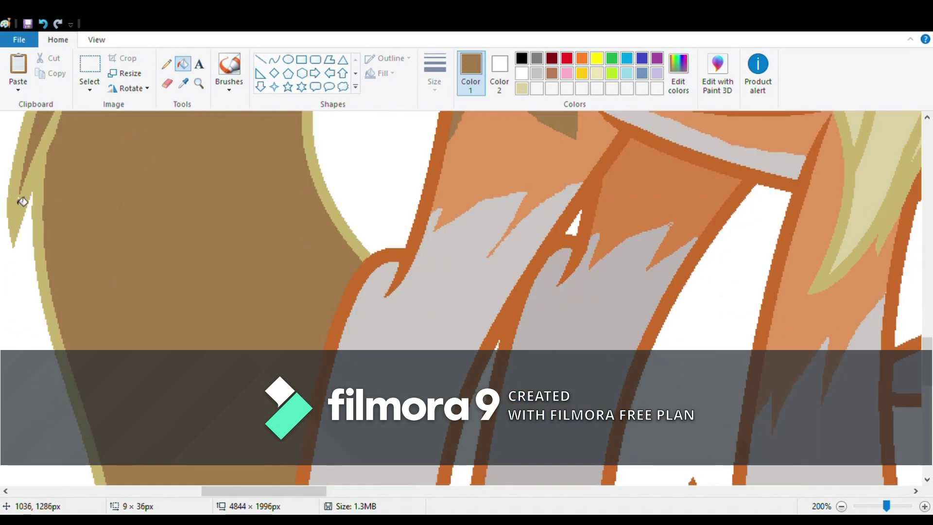
# Sample the light grey of the hind leg and draw a thin, slightly bent curve across the tail's outer edge
pyautogui.click(183, 83)
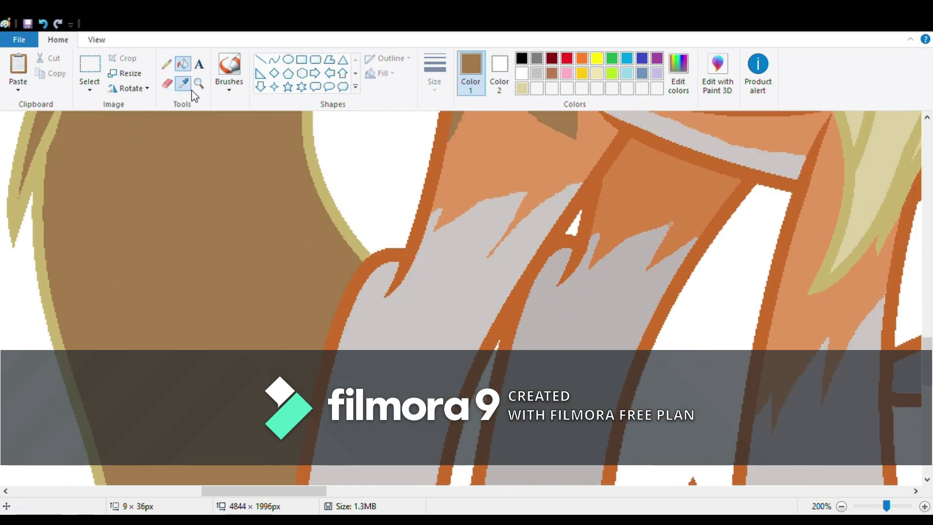
pyautogui.click(399, 358)
pyautogui.click(841, 505)
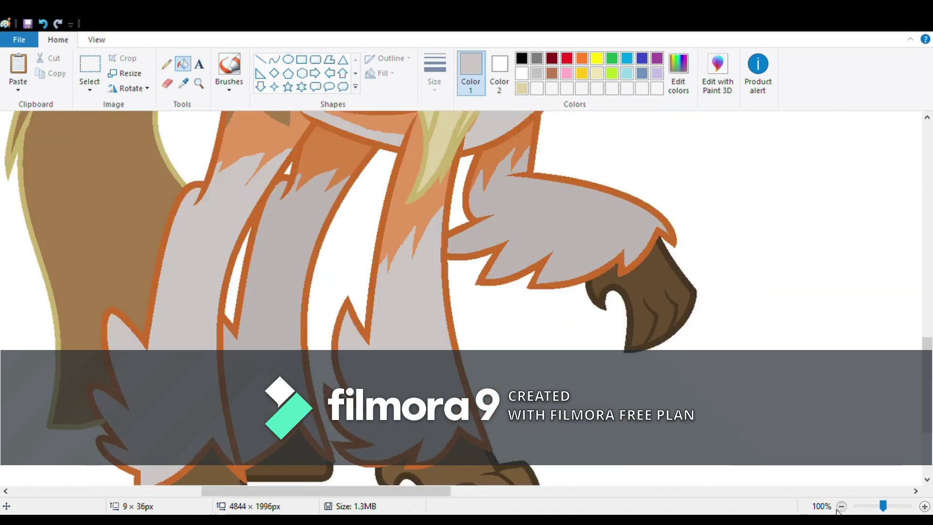
pyautogui.click(841, 506)
pyautogui.click(841, 506)
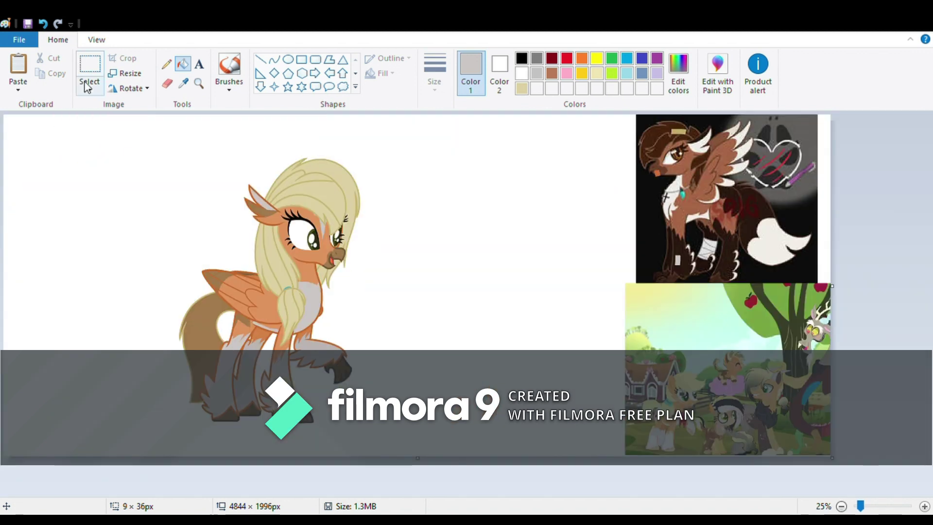
pyautogui.hotkey('ctrl', 'a')
pyautogui.click(196, 83)
pyautogui.click(311, 340)
pyautogui.click(311, 340)
pyautogui.click(311, 340)
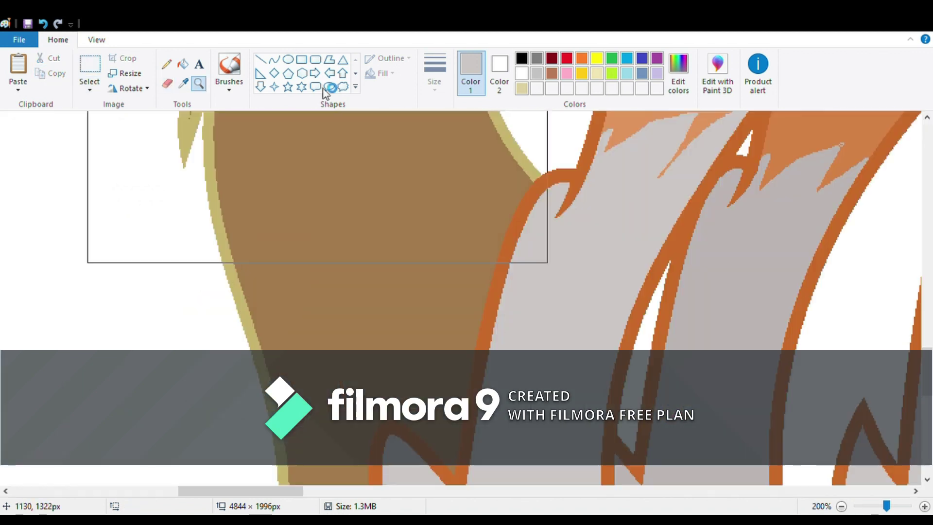
pyautogui.click(274, 60)
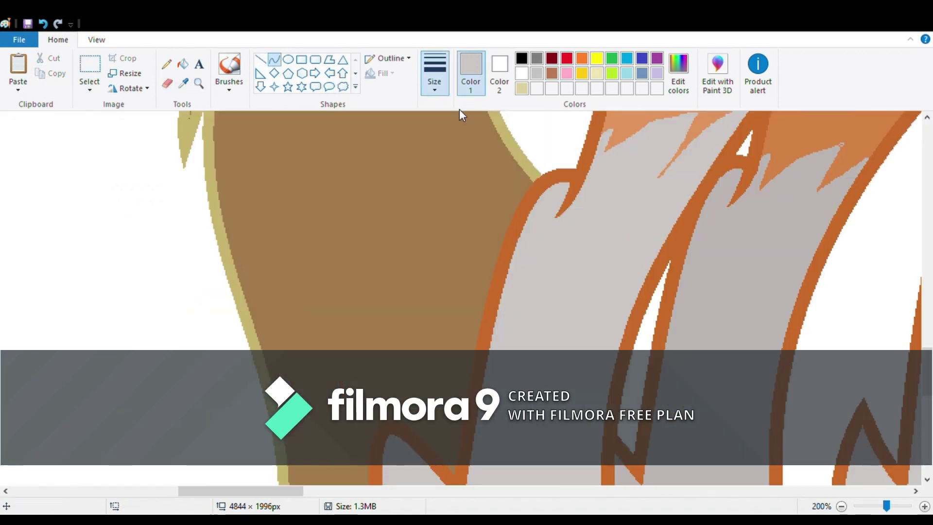
pyautogui.moveTo(216, 294)
pyautogui.mouseDown()
pyautogui.moveTo(385, 423)
pyautogui.moveTo(401, 402)
pyautogui.mouseUp()
pyautogui.moveTo(310, 350); pyautogui.dragTo(310, 343)
# Draw thin light grey curves across the tail that form the jagged upper edge of its grey marking
pyautogui.moveTo(339, 378); pyautogui.dragTo(458, 164)
pyautogui.moveTo(382, 237)
pyautogui.mouseDown()
pyautogui.moveTo(362, 201)
pyautogui.moveTo(446, 173)
pyautogui.moveTo(503, 290)
pyautogui.mouseUp()
pyautogui.moveTo(481, 227)
pyautogui.mouseDown()
pyautogui.moveTo(413, 244)
pyautogui.moveTo(441, 295)
pyautogui.moveTo(510, 114)
pyautogui.mouseUp()
pyautogui.click(623, 235)
pyautogui.moveTo(460, 206); pyautogui.dragTo(458, 200)
pyautogui.moveTo(526, 202); pyautogui.dragTo(538, 196)
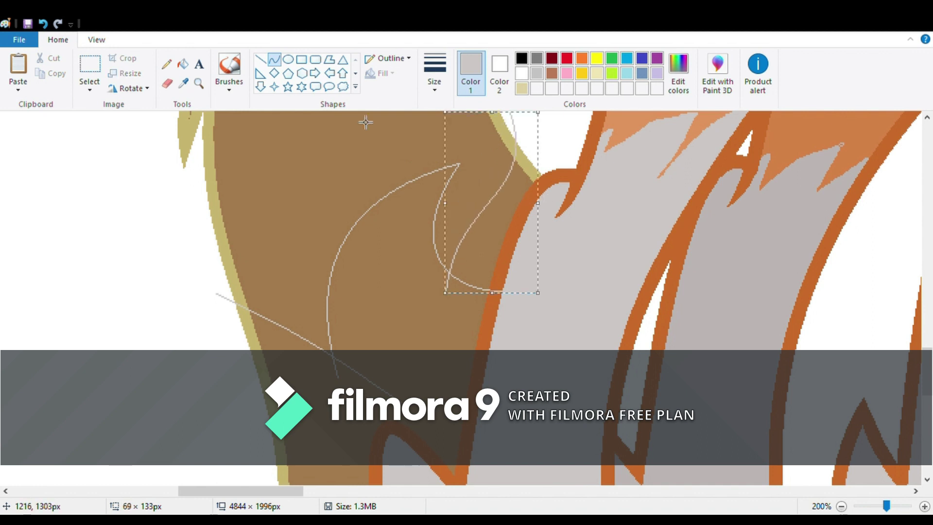
# Fill the lower part of the tail below the jagged curves with light grey
pyautogui.click(183, 63)
pyautogui.click(445, 333)
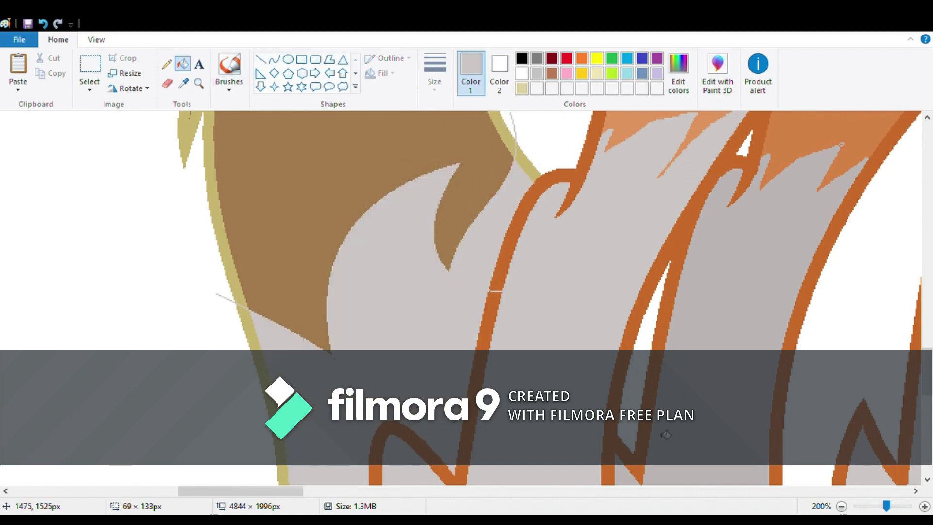
pyautogui.rightClick(380, 176)
# Set both drawing colours to white and move the griffon to the canvas's upper-left corner
pyautogui.scroll(-4, 453, 388)
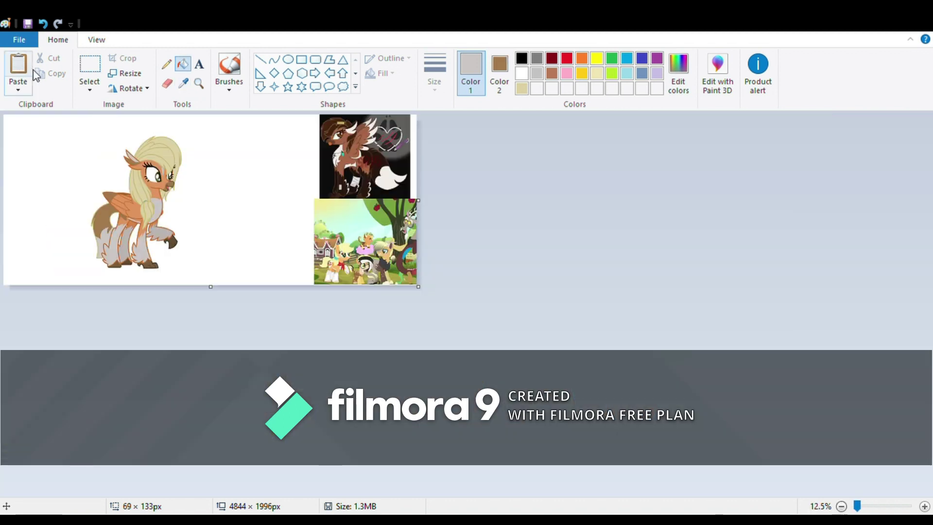
pyautogui.hotkey('ctrl', 'a')
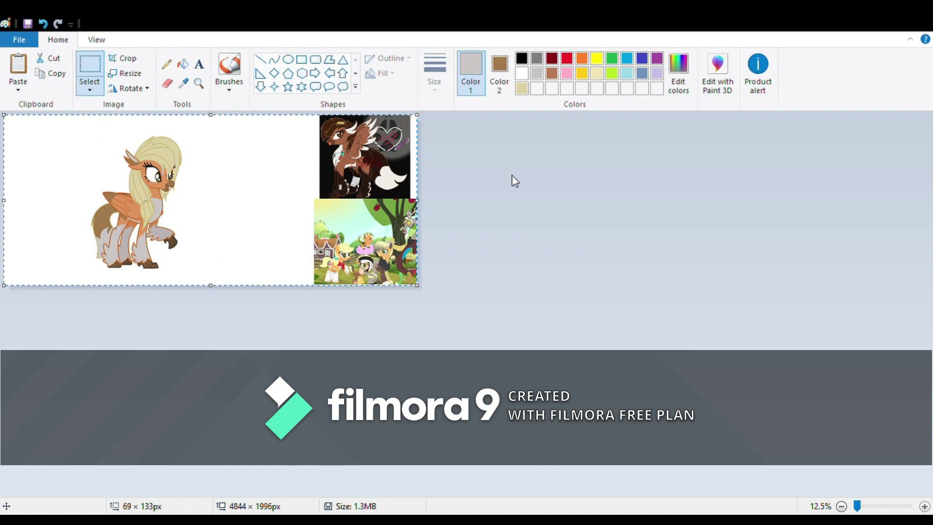
pyautogui.click(521, 78)
pyautogui.rightClick(520, 78)
pyautogui.click(506, 76)
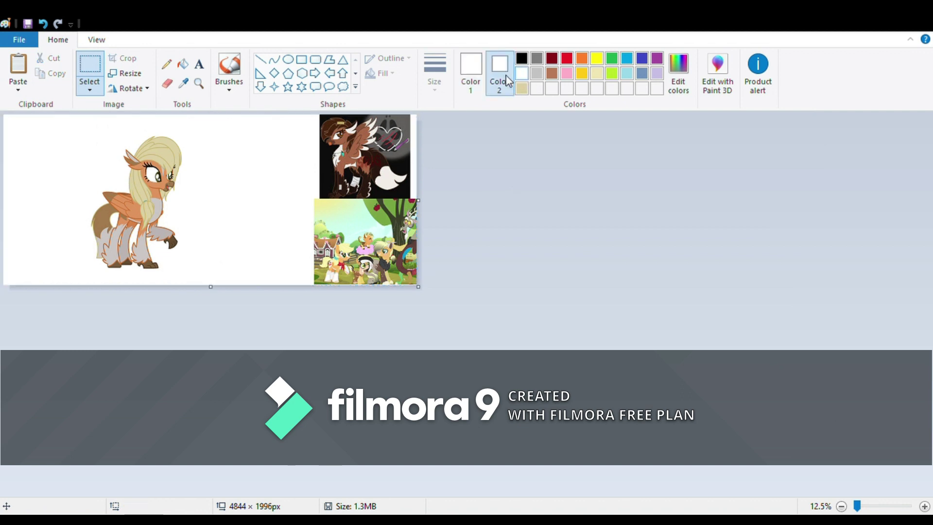
pyautogui.moveTo(58, 126); pyautogui.dragTo(217, 275)
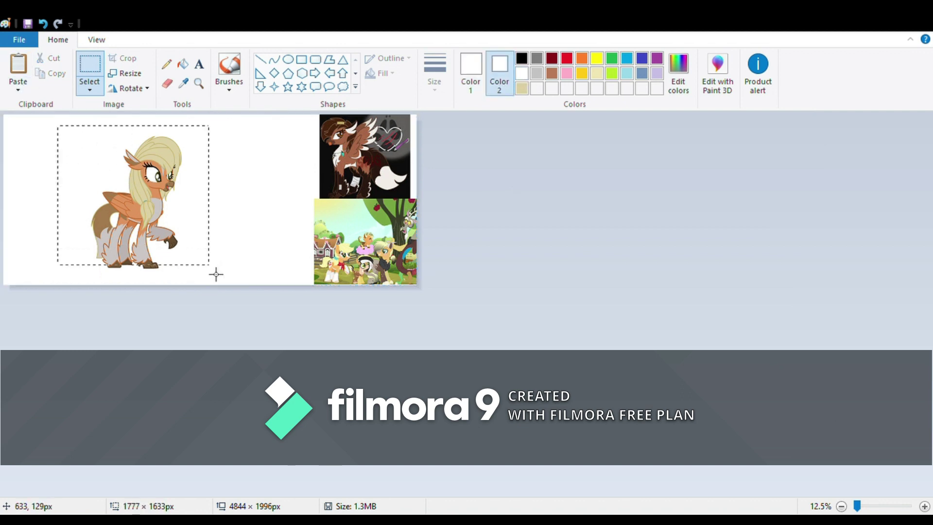
pyautogui.moveTo(138, 220); pyautogui.dragTo(58, 196)
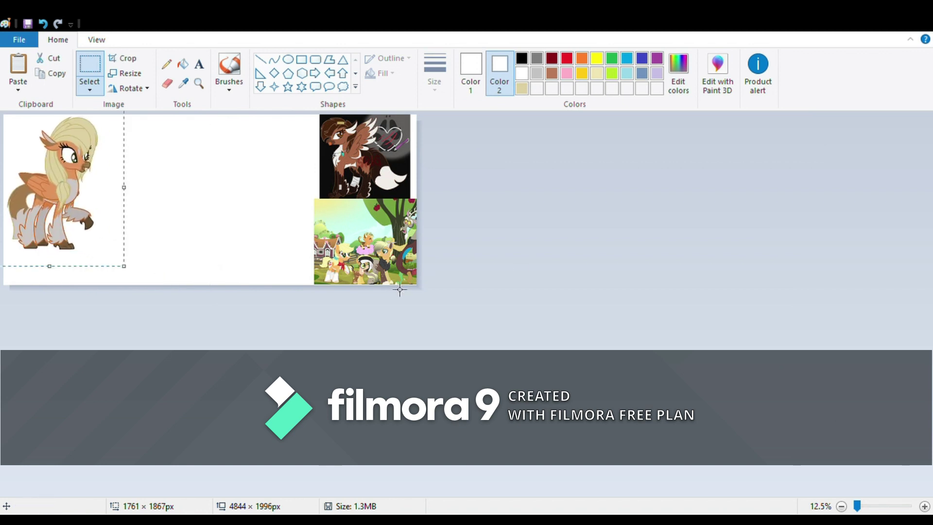
# Shrink the canvas to 1152 × 1616 px around the griffon and save the image
pyautogui.moveTo(417, 287); pyautogui.dragTo(104, 254)
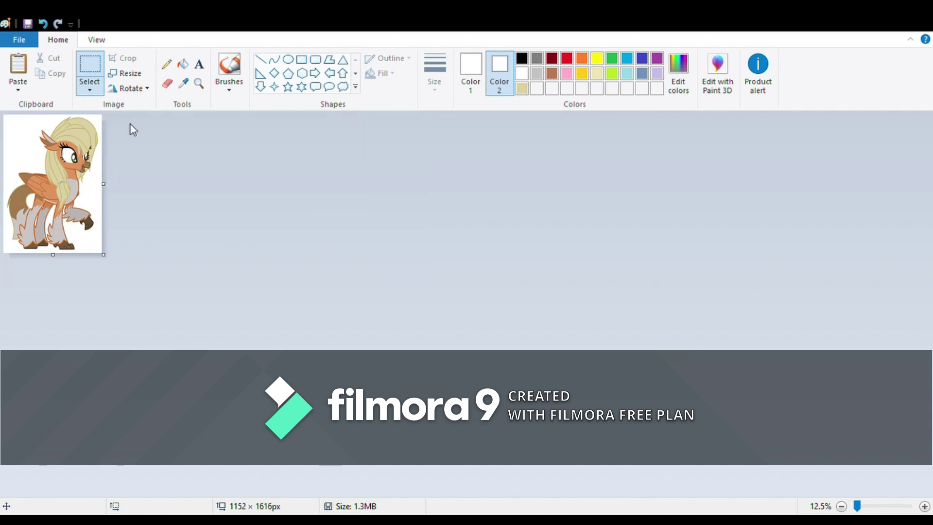
pyautogui.click(199, 83)
pyautogui.click(17, 181)
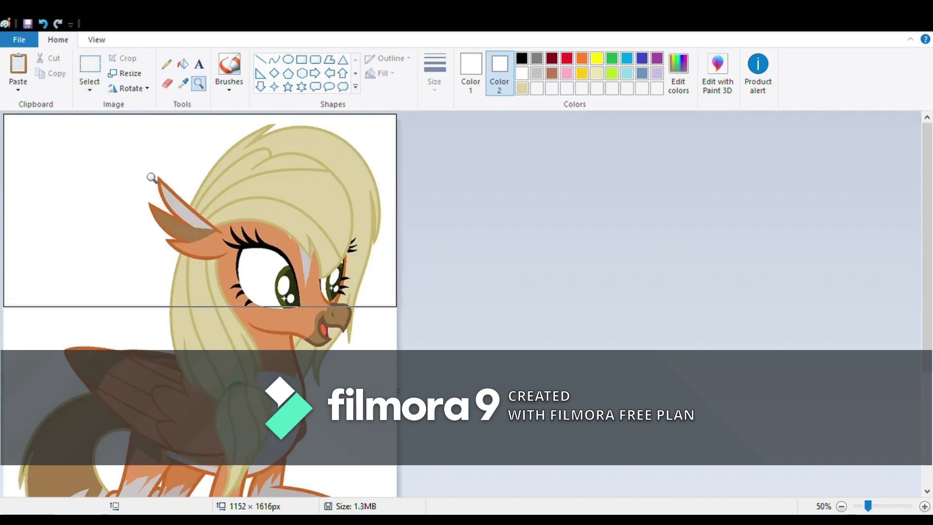
pyautogui.scroll(-3, 168, 193)
pyautogui.click(28, 24)
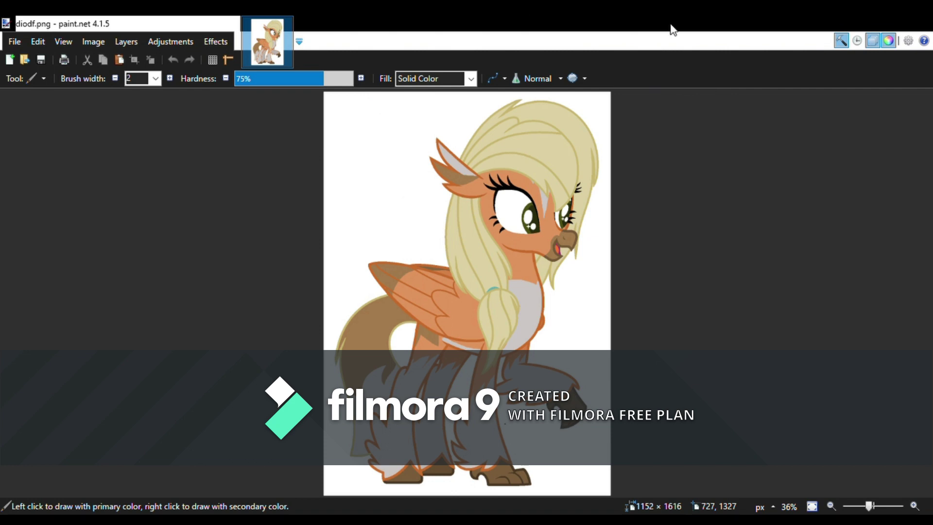
# In diodf.png in paint.net, select the brown part of the tail, fill it with the mane's pale khaki and deselect
pyautogui.click(40, 152)
pyautogui.moveTo(333, 264); pyautogui.dragTo(442, 438)
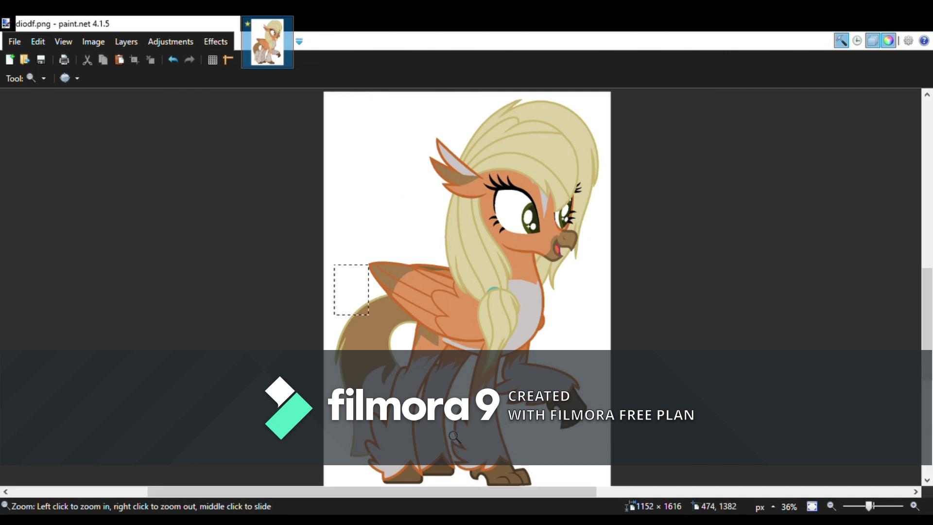
pyautogui.press('s')
pyautogui.click(439, 271)
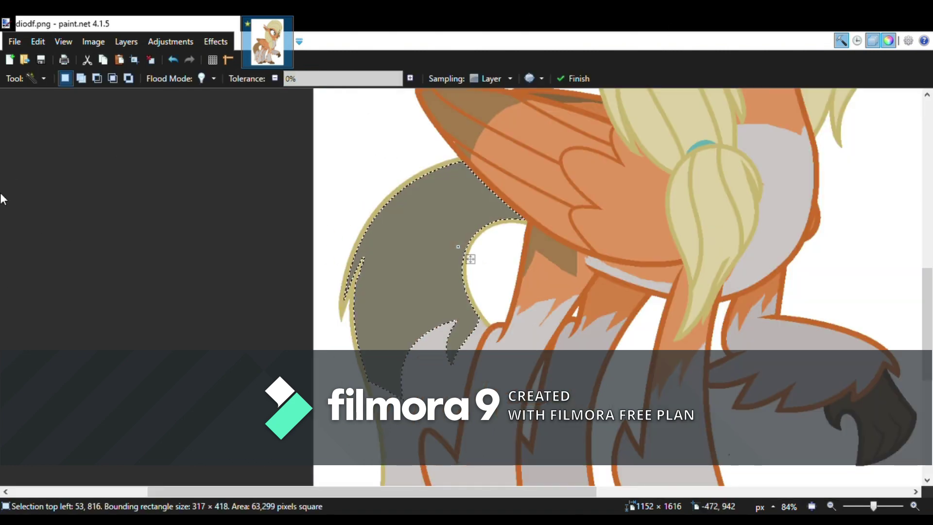
pyautogui.press('k')
pyautogui.press('f')
pyautogui.click(437, 267)
pyautogui.hotkey('ctrl', 'd')
# Select the light grey marking on the lower tail and fill it with a darker greyish khaki
pyautogui.scroll(5, 462, 389)
pyautogui.scroll(-5, 463, 388)
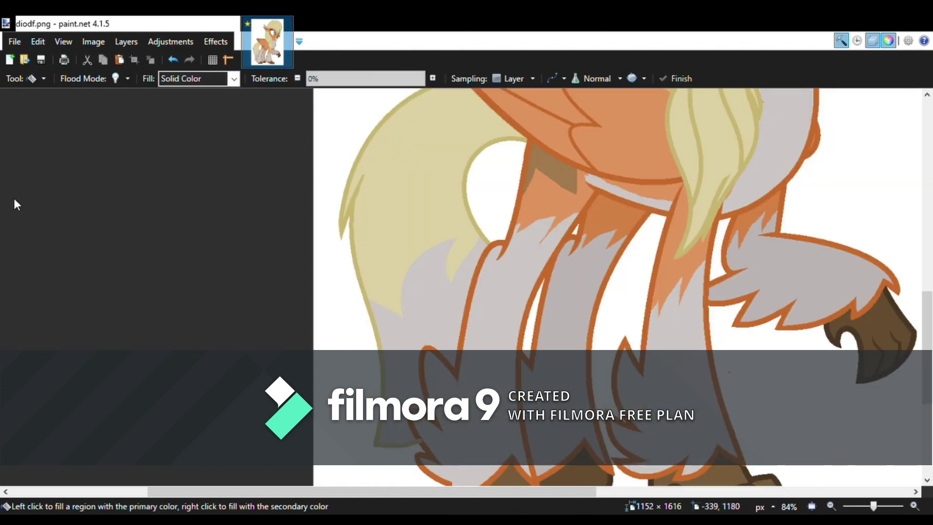
pyautogui.press('s')
pyautogui.hotkey('ctrl', 'z')
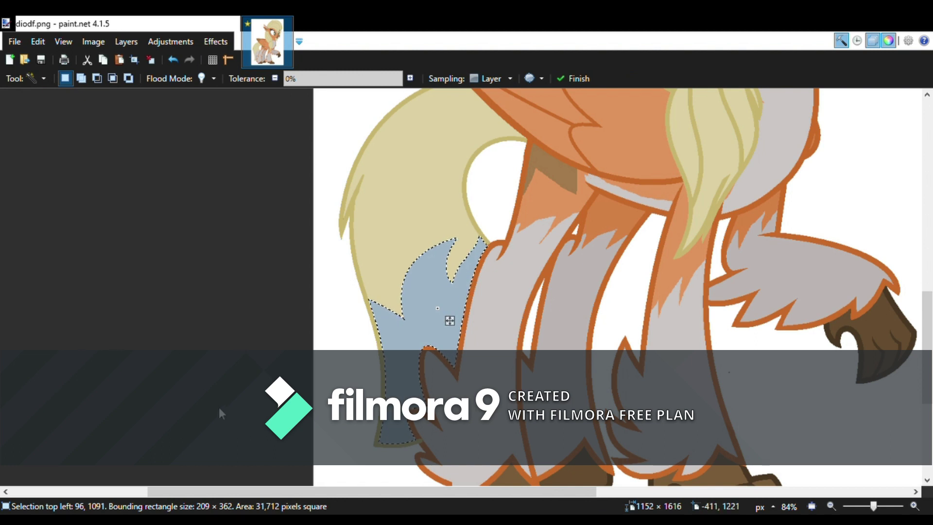
pyautogui.press('f')
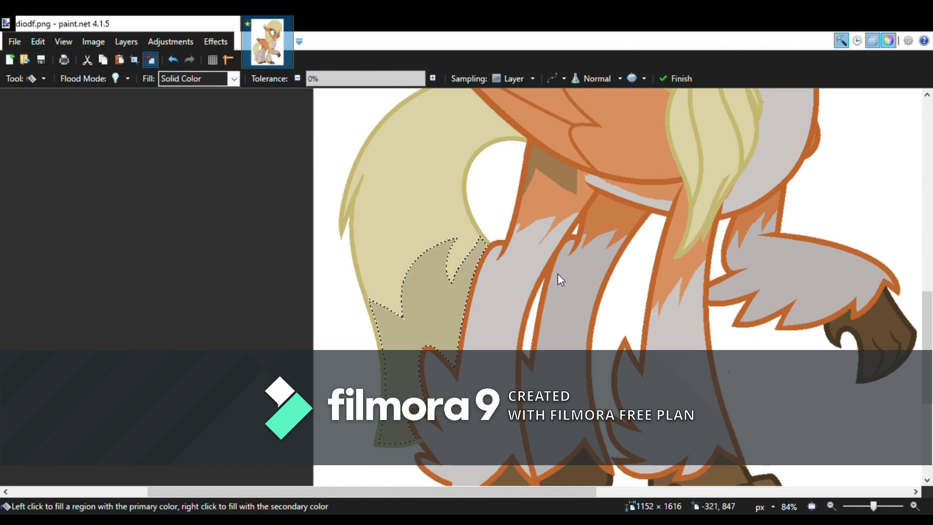
# Recolour the khaki end of the tail outline overlapping the hind leg's outline in dark orange
pyautogui.scroll(-5, 607, 318)
pyautogui.scroll(2, 607, 318)
pyautogui.click(32, 157)
pyautogui.moveTo(469, 309); pyautogui.dragTo(382, 233)
pyautogui.click(14, 229)
pyautogui.press('k')
pyautogui.press('p')
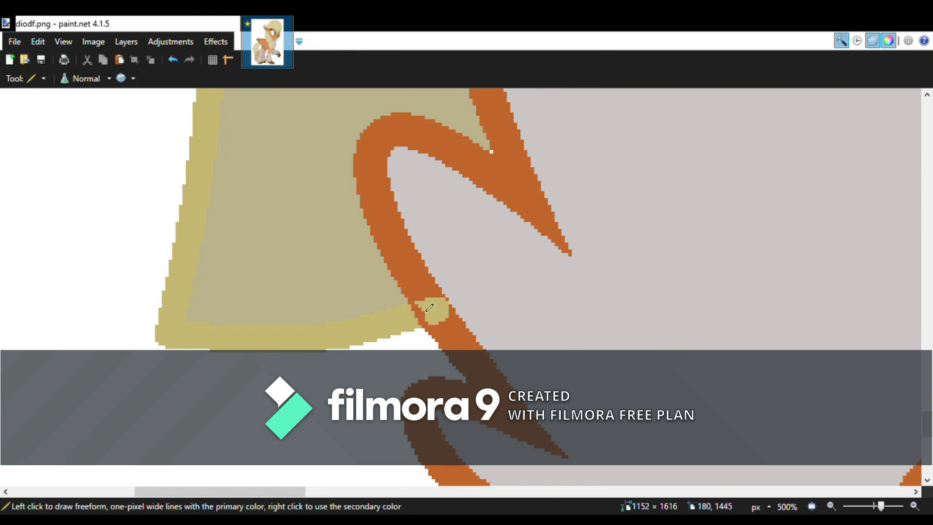
pyautogui.click(14, 180)
pyautogui.click(437, 311)
pyautogui.press('f')
pyautogui.click(439, 311)
pyautogui.hotkey('ctrl', 'd')
# Select the white background around the griffon and erase it to transparency with a 100% hardness eraser
pyautogui.moveTo(882, 507); pyautogui.dragTo(873, 507)
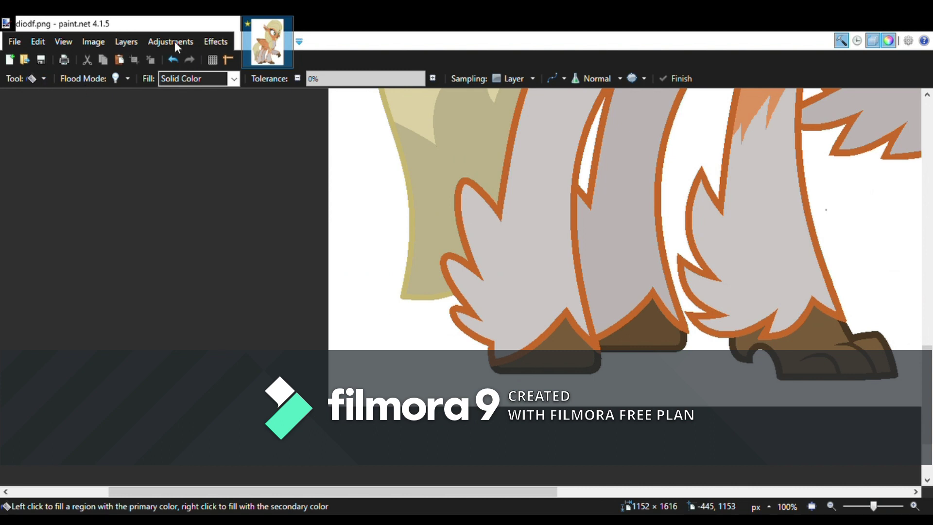
pyautogui.press('b')
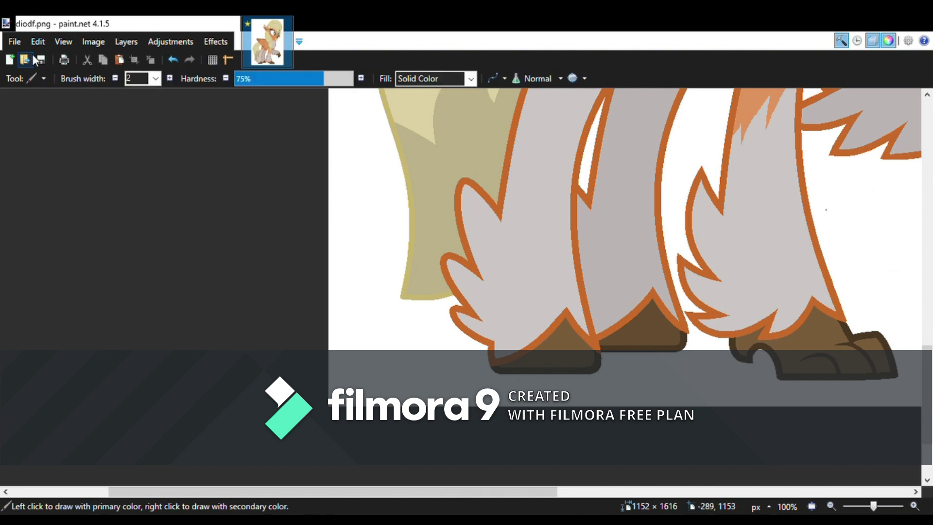
pyautogui.click(812, 507)
pyautogui.press('s')
pyautogui.press('s')
pyautogui.press('s')
pyautogui.press('s')
pyautogui.click(430, 219)
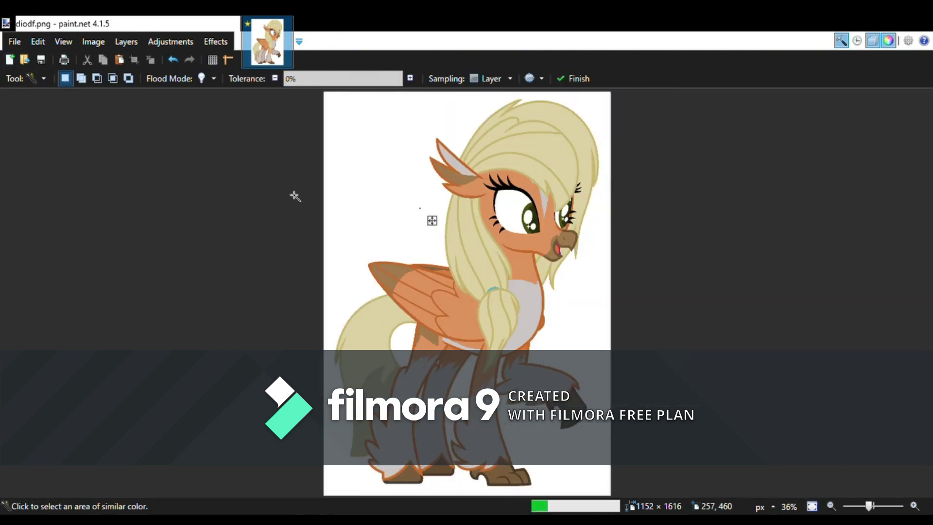
pyautogui.press('e')
pyautogui.moveTo(254, 81); pyautogui.dragTo(358, 80)
pyautogui.click(156, 78)
pyautogui.click(170, 275)
pyautogui.moveTo(334, 274)
pyautogui.mouseDown()
pyautogui.moveTo(449, 150)
pyautogui.moveTo(543, 129)
pyautogui.moveTo(536, 484)
pyautogui.moveTo(335, 245)
pyautogui.moveTo(196, 247)
pyautogui.mouseUp()
# Add the enclosed white gaps between the tail and legs to the selection, erase them and deselect
pyautogui.press('s')
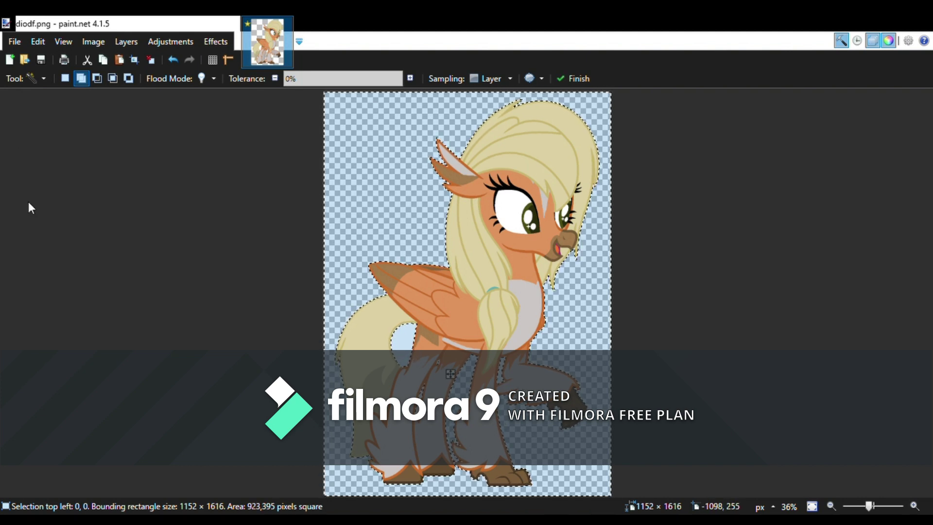
pyautogui.press('e')
pyautogui.press('s')
pyautogui.hotkey('ctrl', 'd')
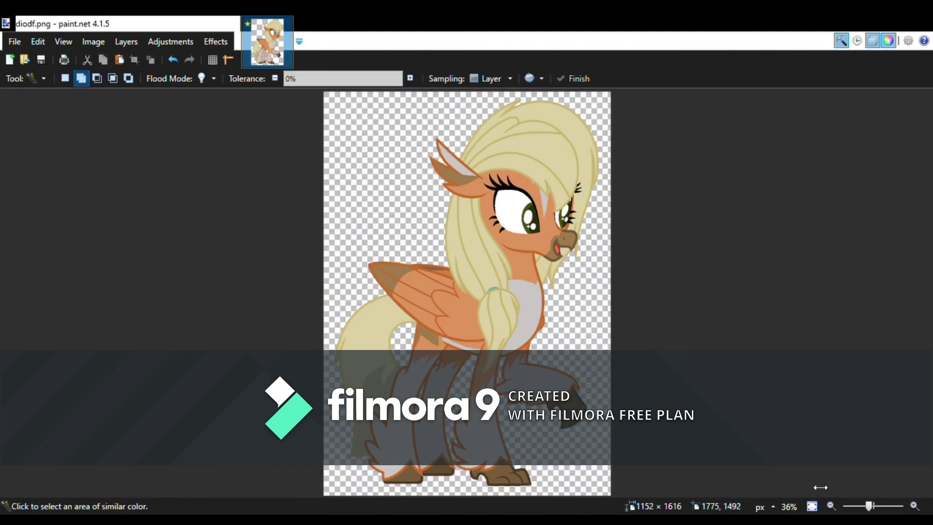
# Select the light and dark green iris areas of both eyes
pyautogui.click(916, 505)
pyautogui.click(915, 506)
pyautogui.click(916, 506)
pyautogui.moveTo(401, 490); pyautogui.dragTo(522, 490)
pyautogui.scroll(5, 530, 388)
pyautogui.click(422, 194)
pyautogui.click(463, 239)
pyautogui.click(604, 170)
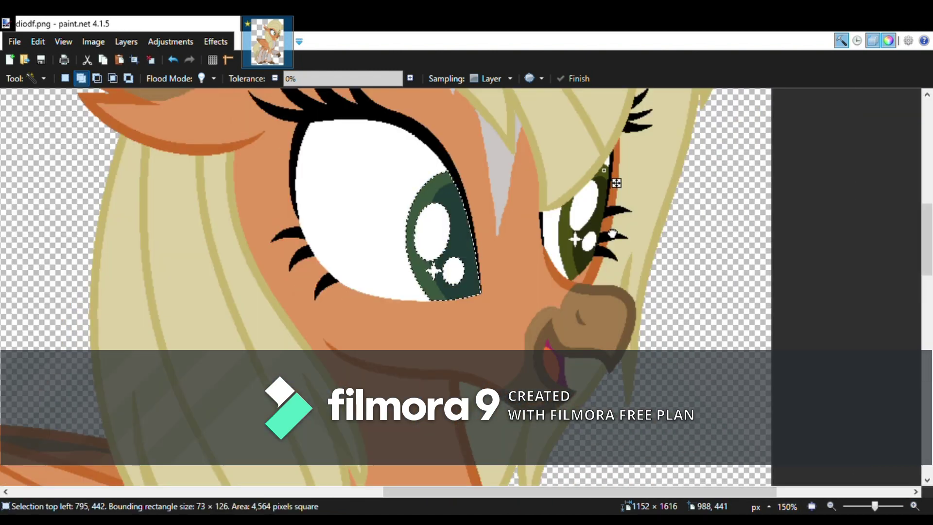
pyautogui.click(603, 171)
# Shade the upper part of both irises black with a 90-wide brush at 0% hardness, and deselect
pyautogui.write('b')
pyautogui.write('90')
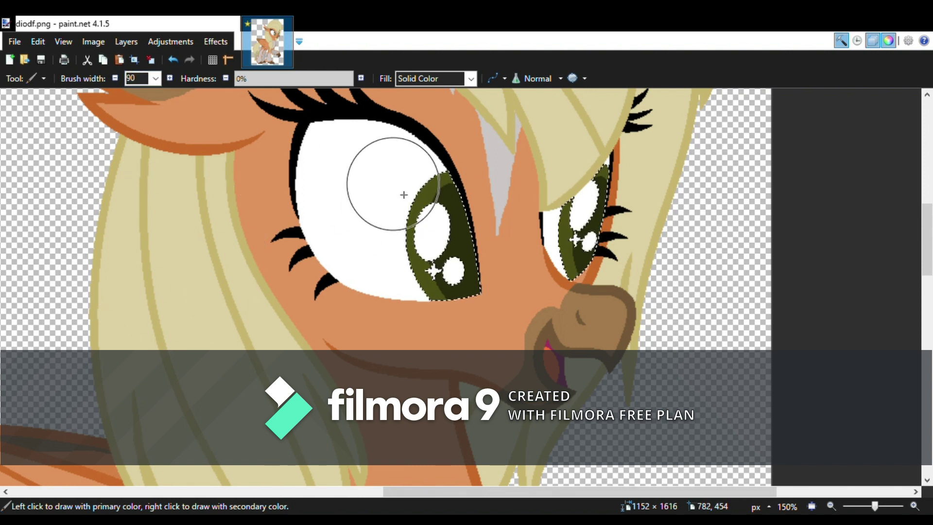
pyautogui.moveTo(404, 194); pyautogui.dragTo(366, 196)
pyautogui.moveTo(550, 181); pyautogui.dragTo(654, 178)
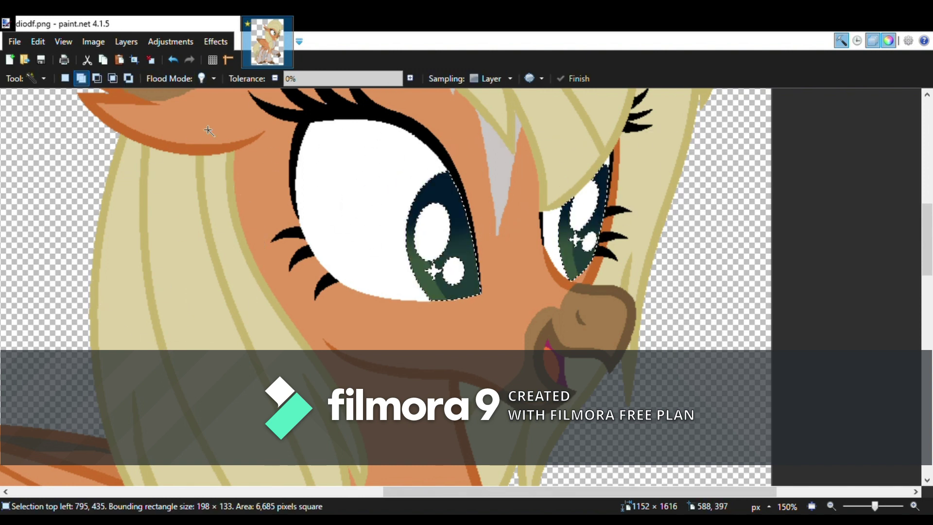
pyautogui.hotkey('ctrl', 'd')
pyautogui.moveTo(379, 262); pyautogui.dragTo(349, 261)
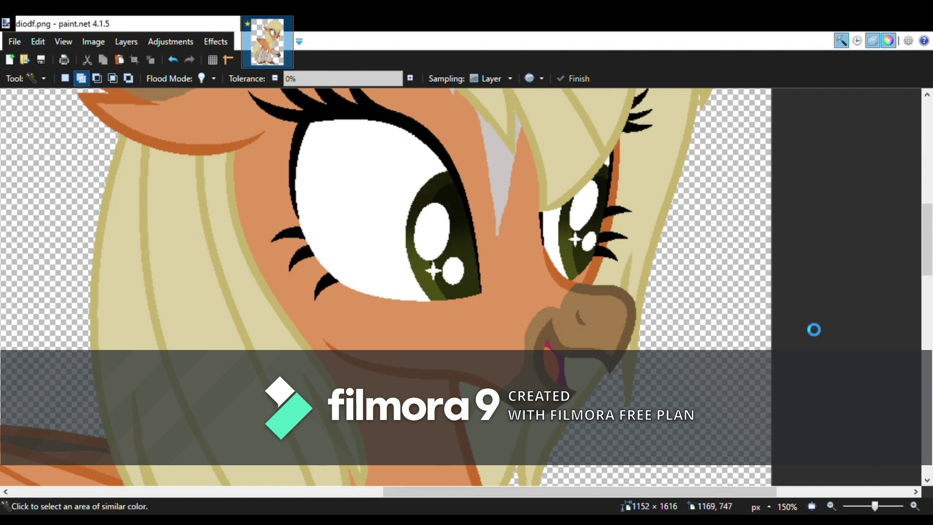
# Add a small soft white dot beside the star highlight in each eye with a 5-wide brush at 0% hardness
pyautogui.click(914, 506)
pyautogui.click(914, 506)
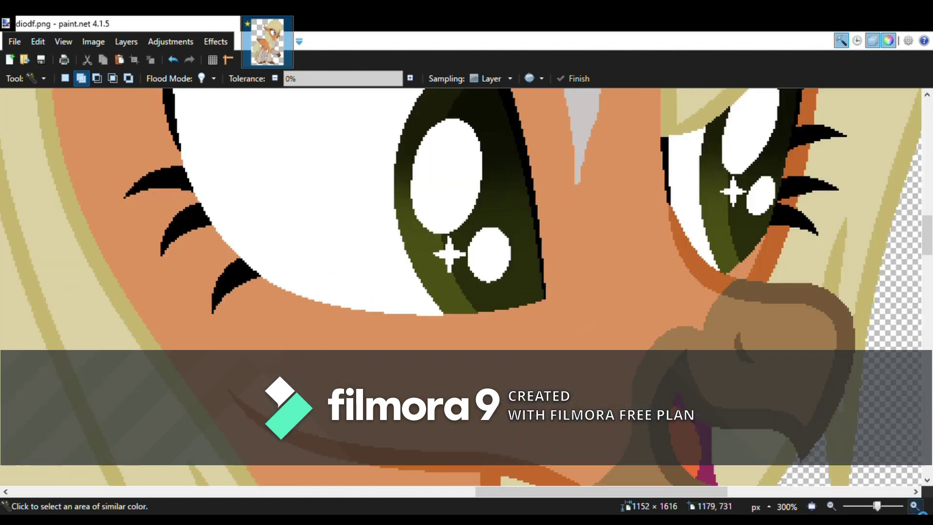
pyautogui.click(915, 505)
pyautogui.press('b')
pyautogui.click(155, 79)
pyautogui.click(145, 127)
pyautogui.moveTo(311, 79); pyautogui.dragTo(421, 84)
pyautogui.moveTo(350, 82); pyautogui.dragTo(20, 493)
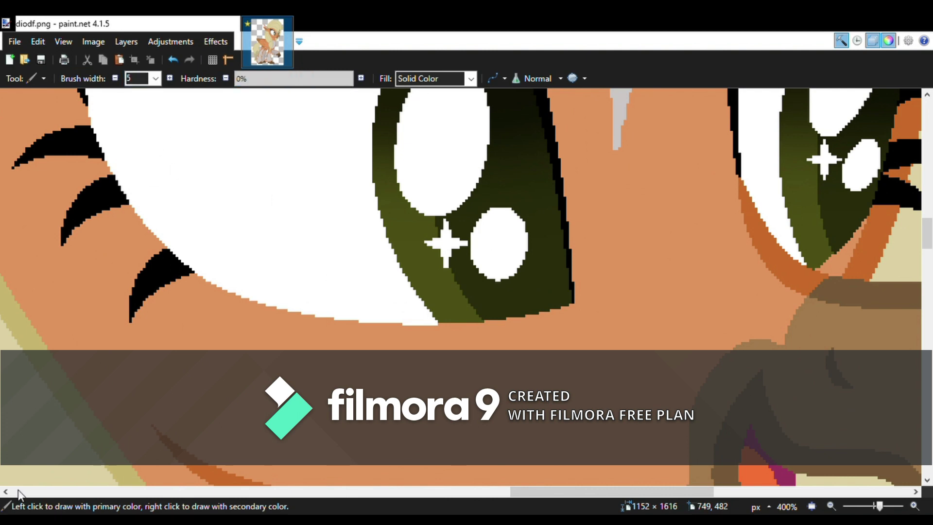
pyautogui.click(426, 260)
pyautogui.click(808, 174)
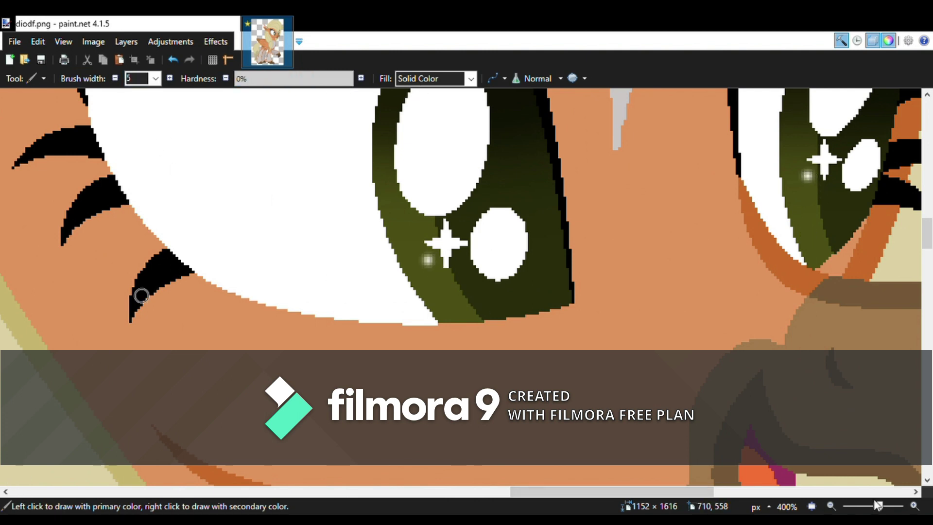
# Fill the transparent background around the griffon with black
pyautogui.moveTo(879, 506); pyautogui.dragTo(873, 508)
pyautogui.click(811, 506)
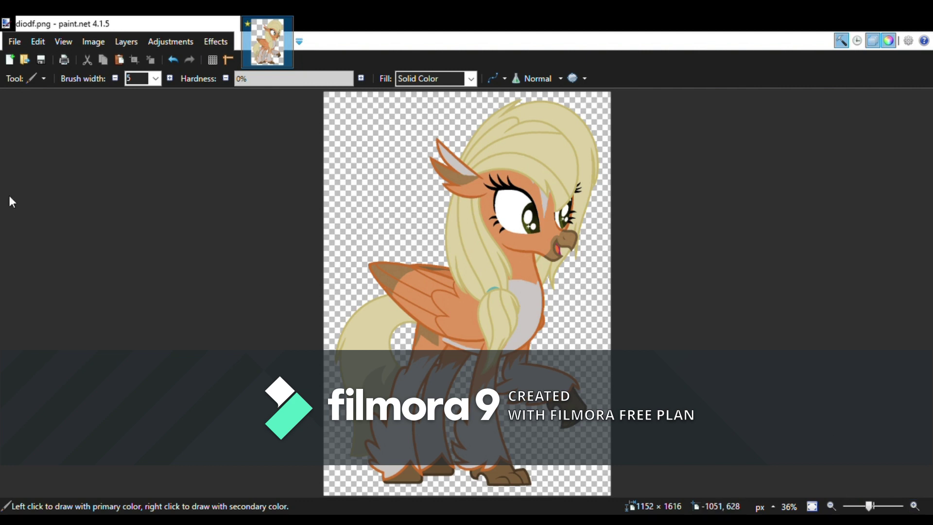
pyautogui.press('f')
pyautogui.click(370, 201)
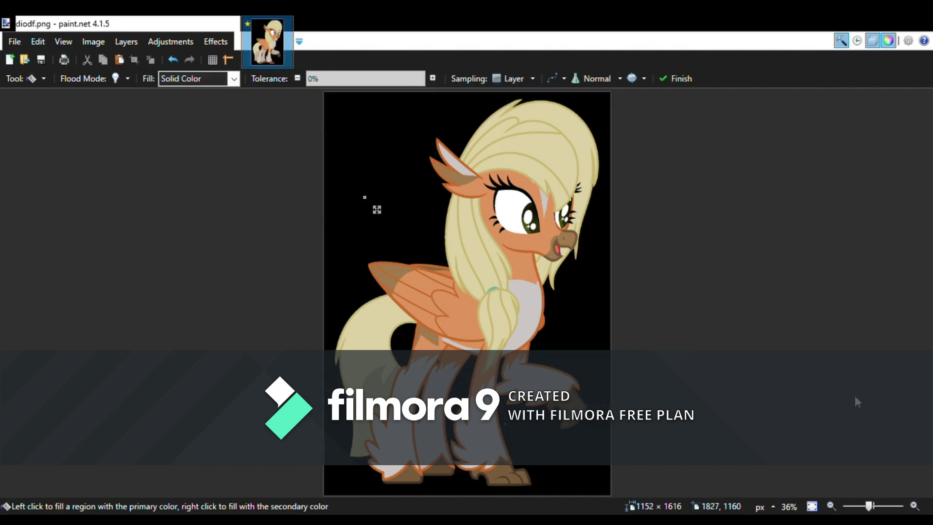
# Sample the iris's olive green and paint soft patches over the black background with a 425-wide brush
pyautogui.press('e')
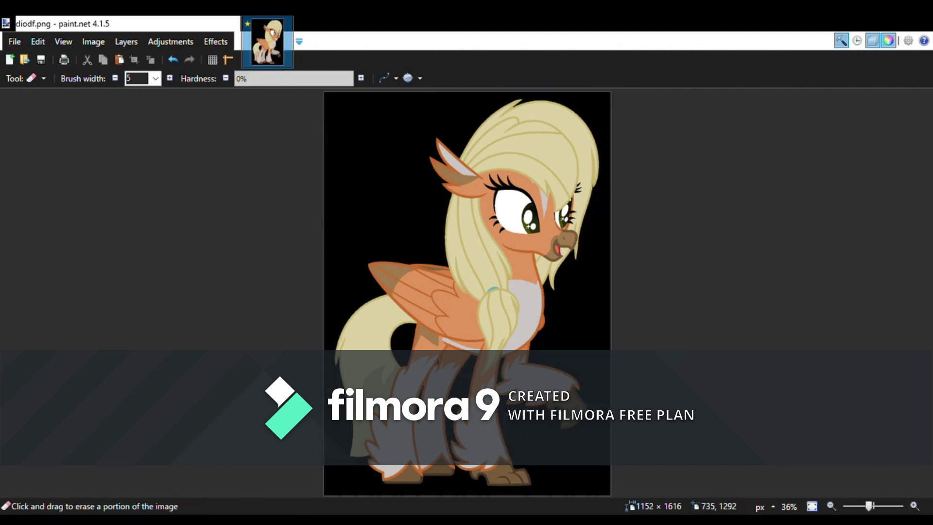
pyautogui.press('k')
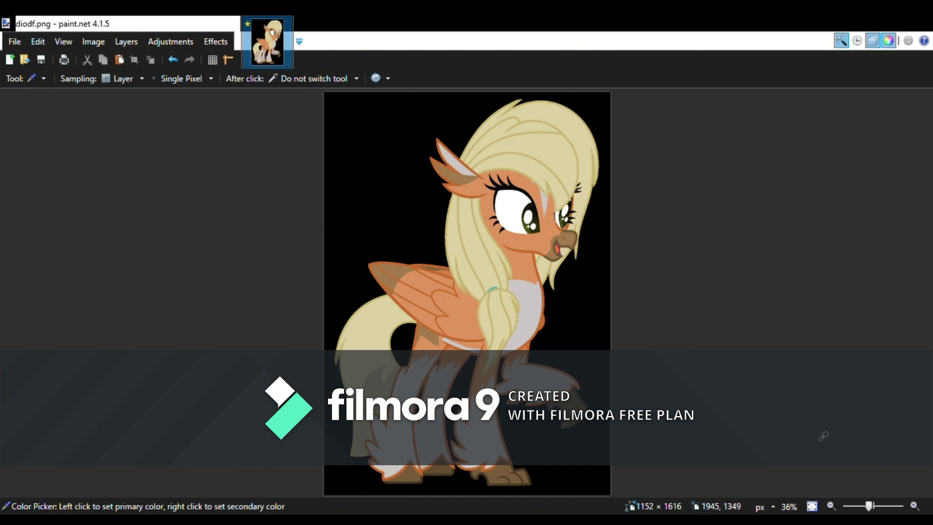
pyautogui.press('b')
pyautogui.write('425')
pyautogui.moveTo(379, 311)
pyautogui.mouseDown()
pyautogui.moveTo(364, 267)
pyautogui.moveTo(449, 156)
pyautogui.moveTo(591, 274)
pyautogui.moveTo(504, 415)
pyautogui.moveTo(370, 384)
pyautogui.moveTo(367, 314)
pyautogui.mouseUp()
pyautogui.click(438, 217)
pyautogui.moveTo(64, 196); pyautogui.dragTo(202, 205)
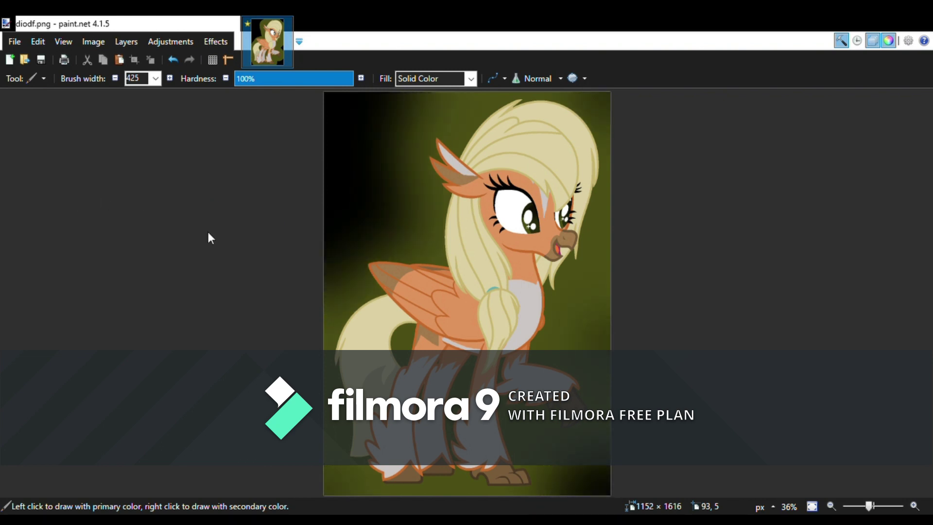
# Set the brush to width 5 and 0% hardness and dot small white stars over the background's dark corners
pyautogui.click(156, 77)
pyautogui.moveTo(179, 269); pyautogui.dragTo(179, 101)
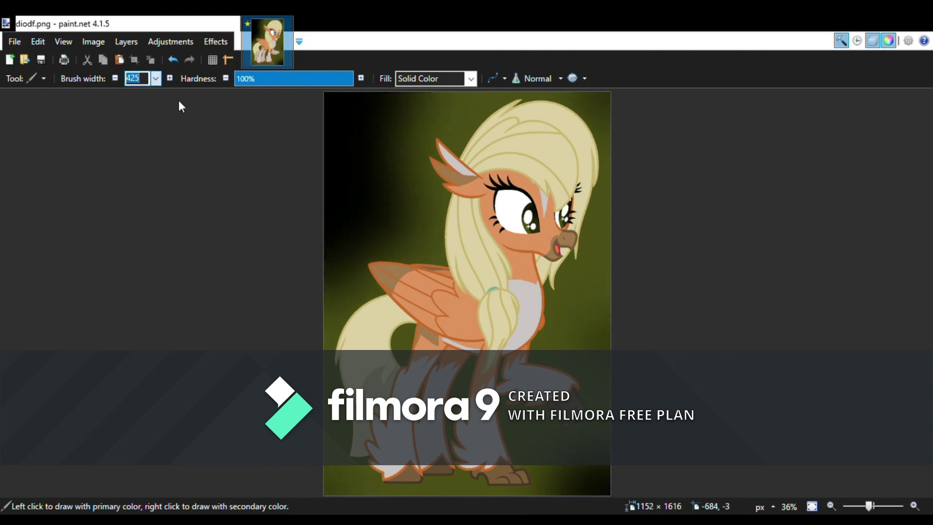
pyautogui.click(146, 131)
pyautogui.click(235, 80)
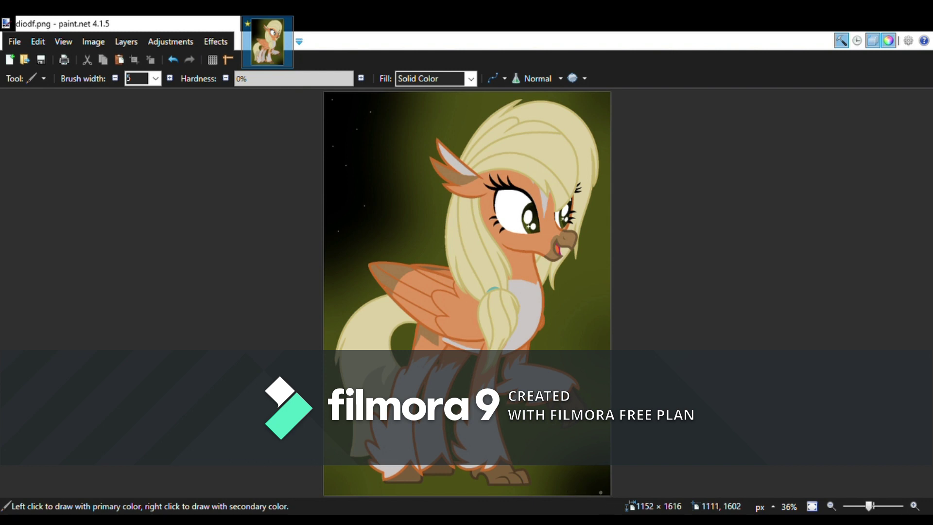